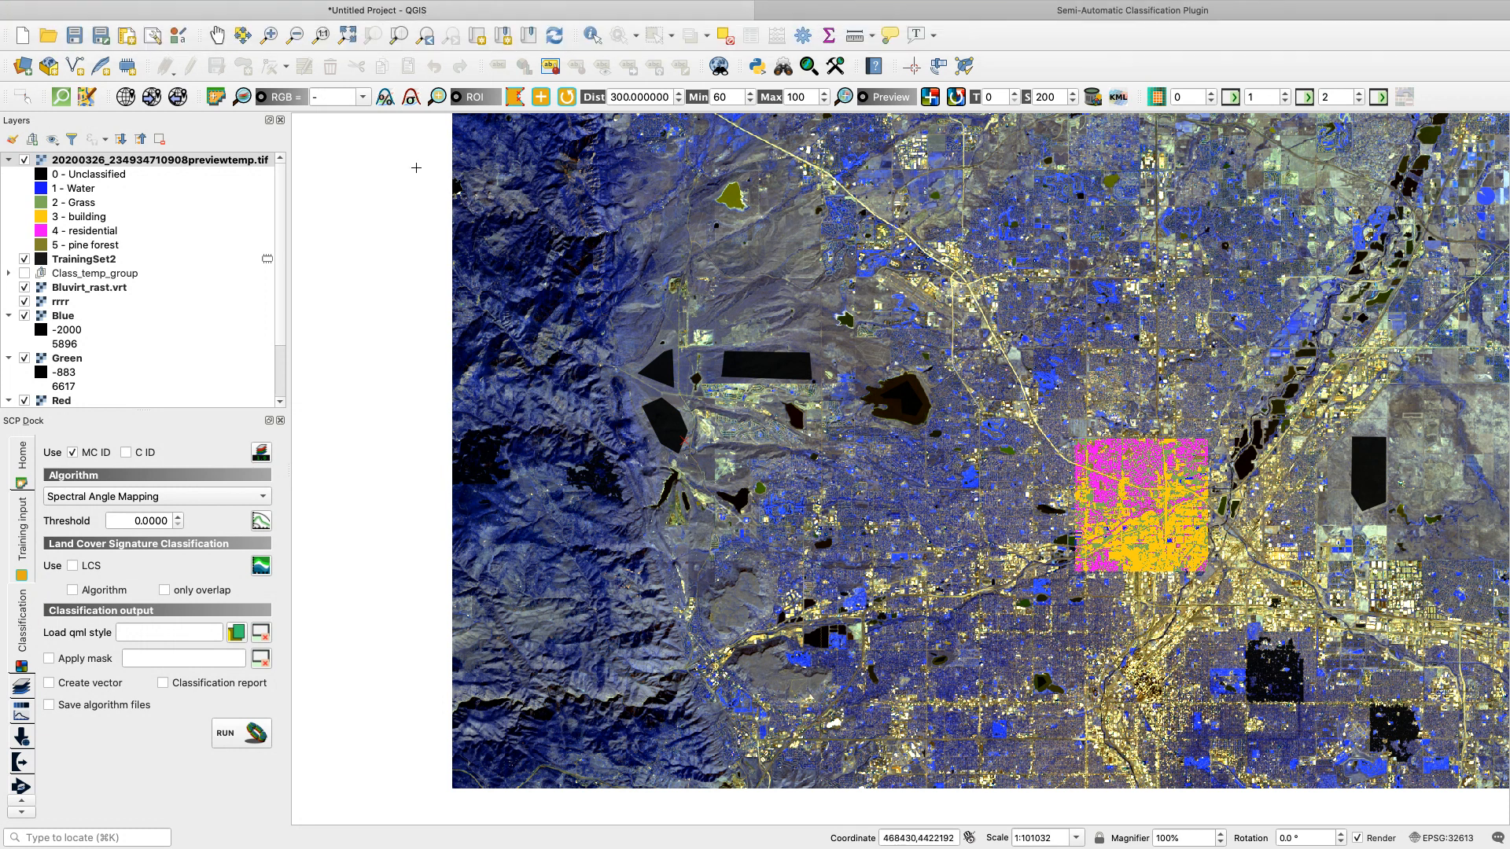
Step: Raise the transparency of the classification preview to 90 to compare it with the imagery underneath
click(268, 35)
click(1109, 409)
click(1015, 618)
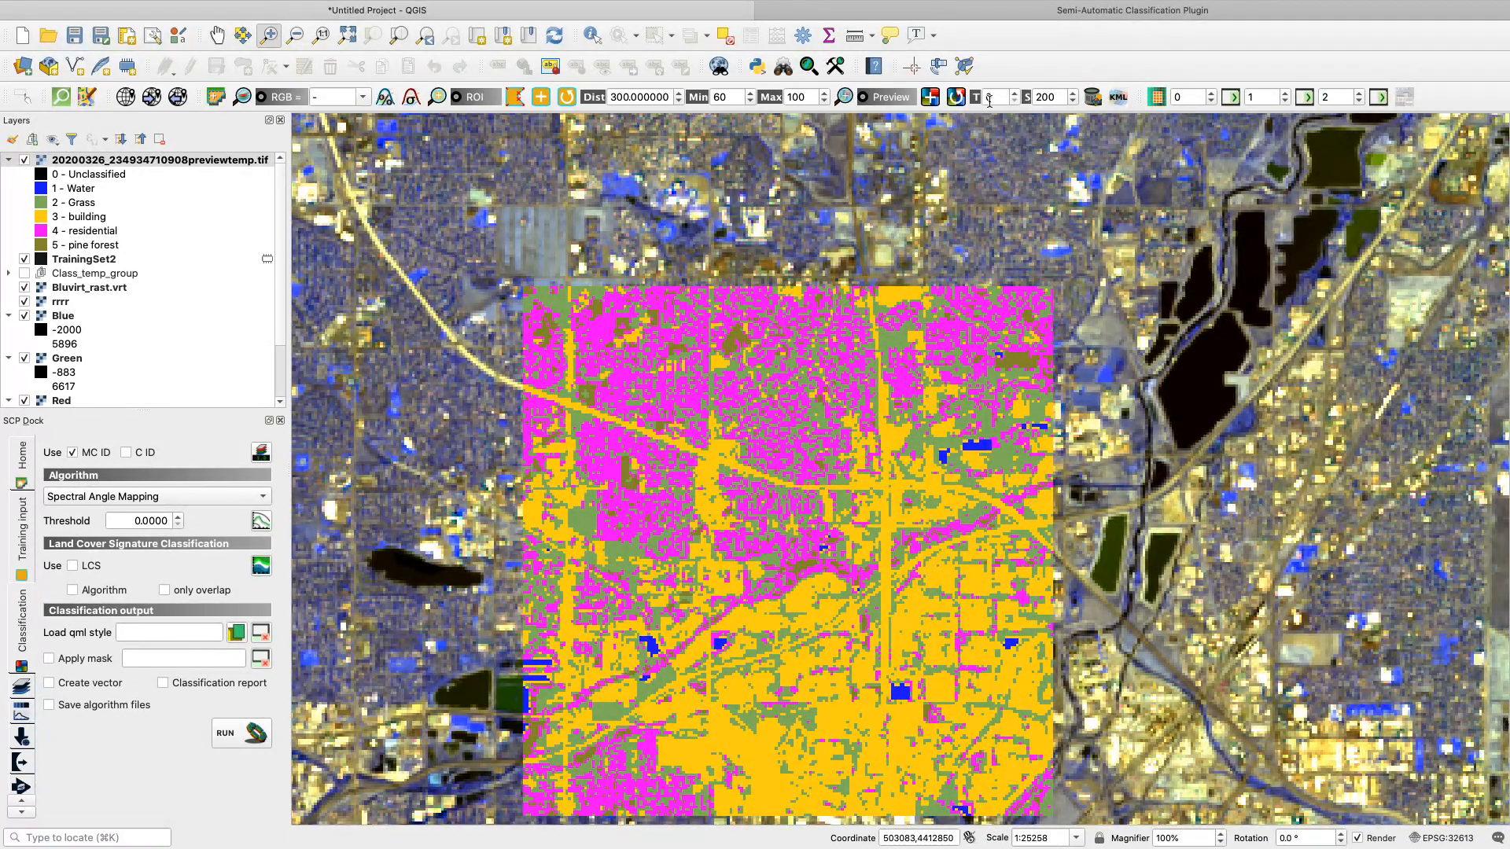
click(1015, 93)
click(1014, 94)
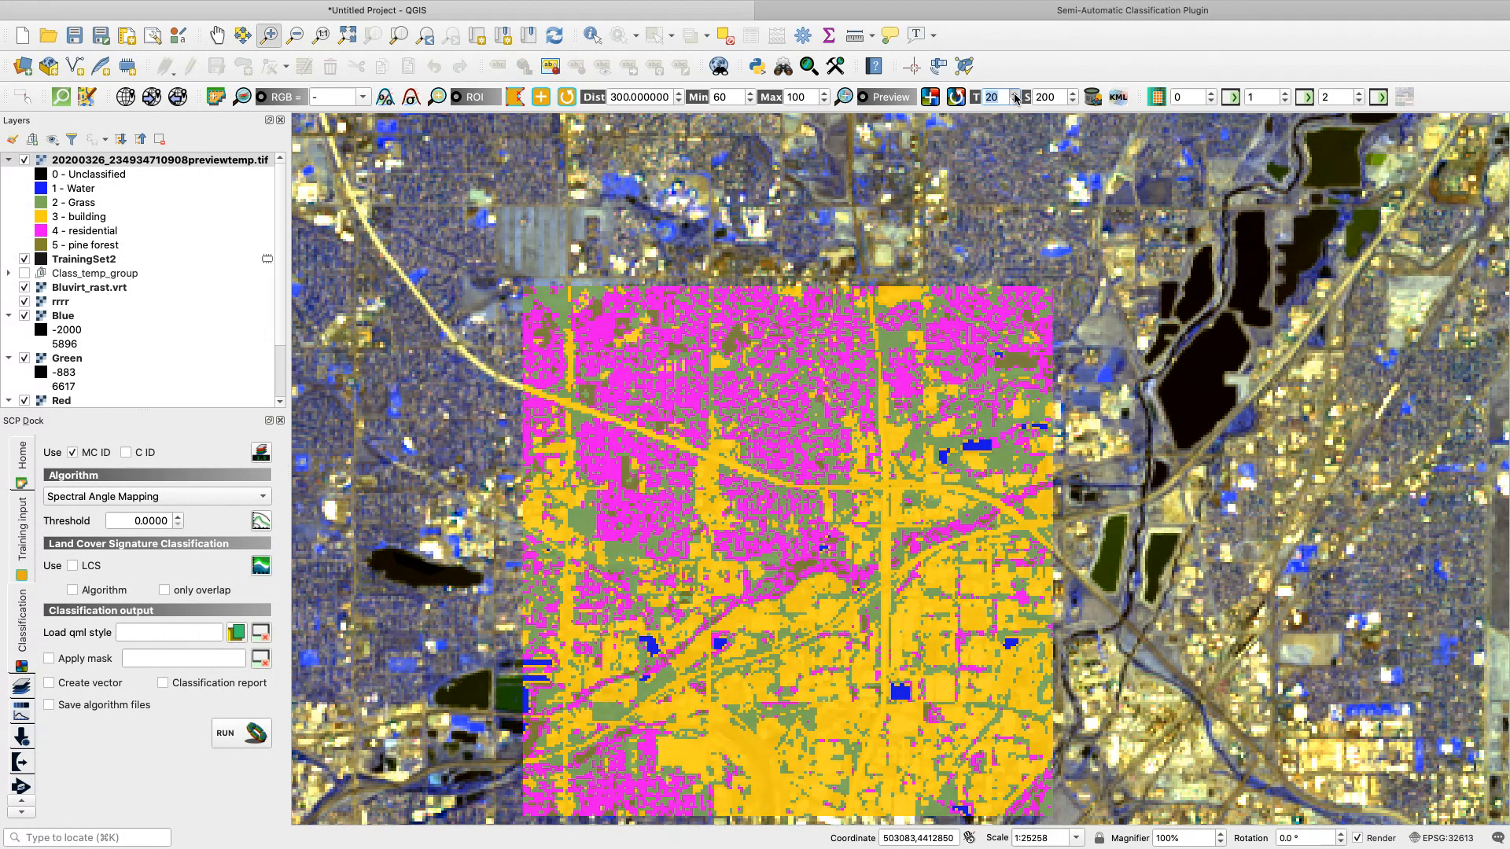
click(1015, 94)
click(1015, 93)
click(1014, 94)
click(1014, 94)
click(1014, 94)
click(1015, 94)
click(1015, 94)
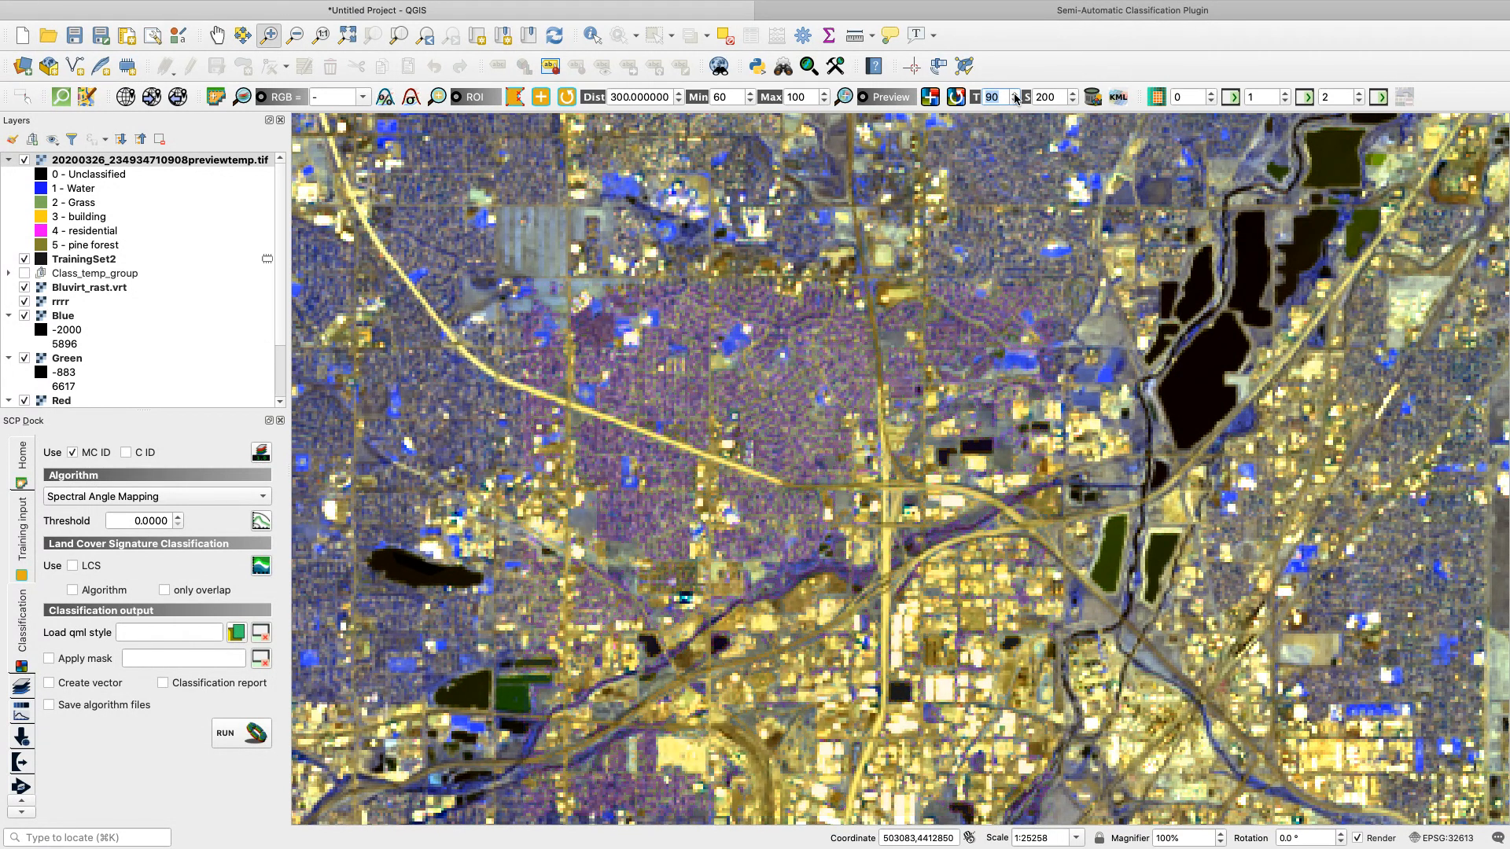
Step: Lower the classification preview's transparency to 10
click(1014, 100)
click(1014, 100)
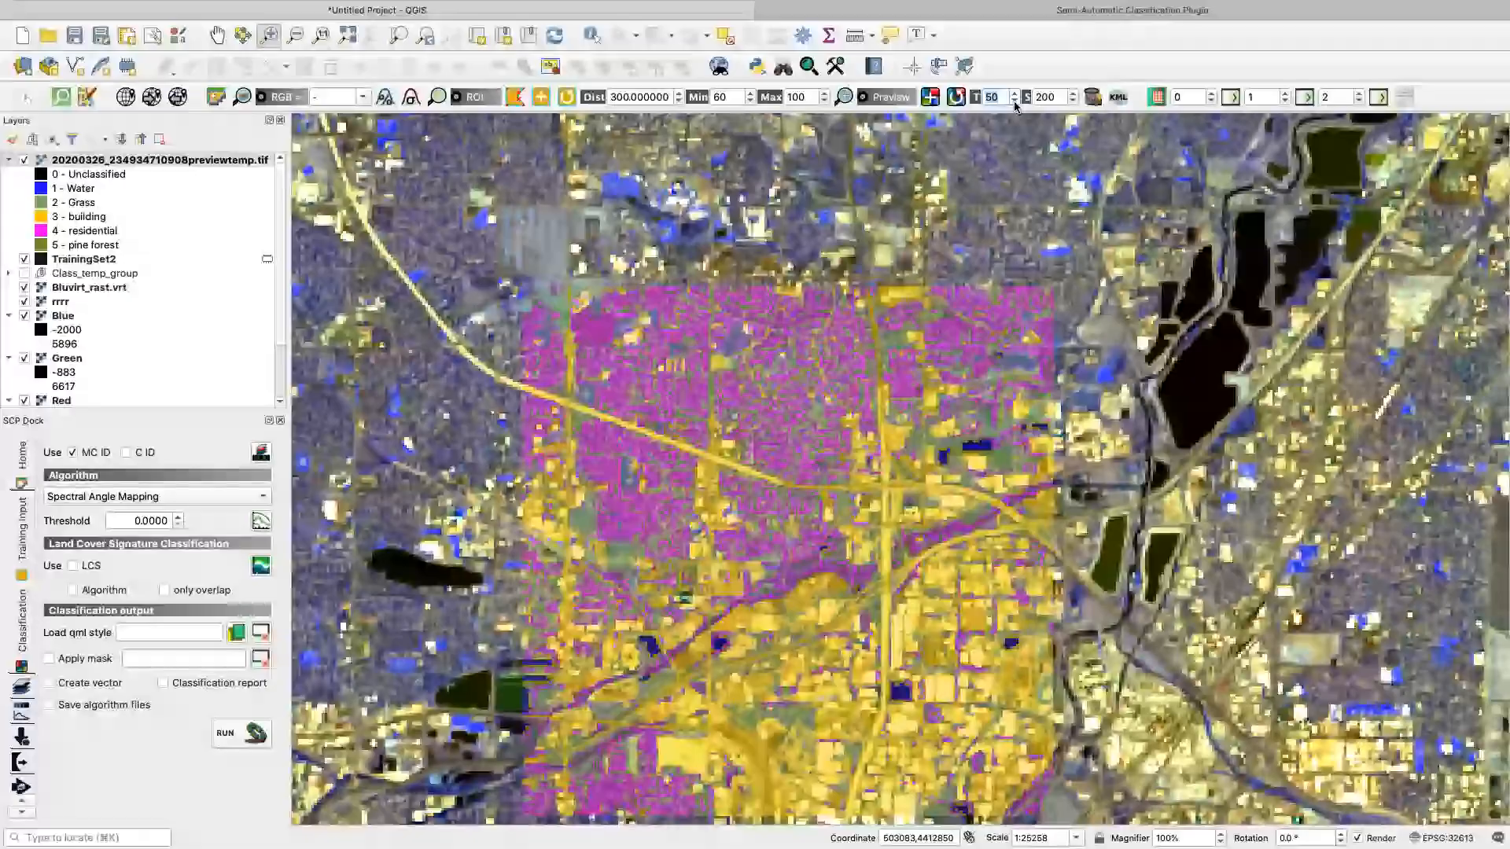
click(1015, 100)
click(1016, 101)
click(1016, 100)
click(1015, 101)
click(1015, 101)
click(1015, 100)
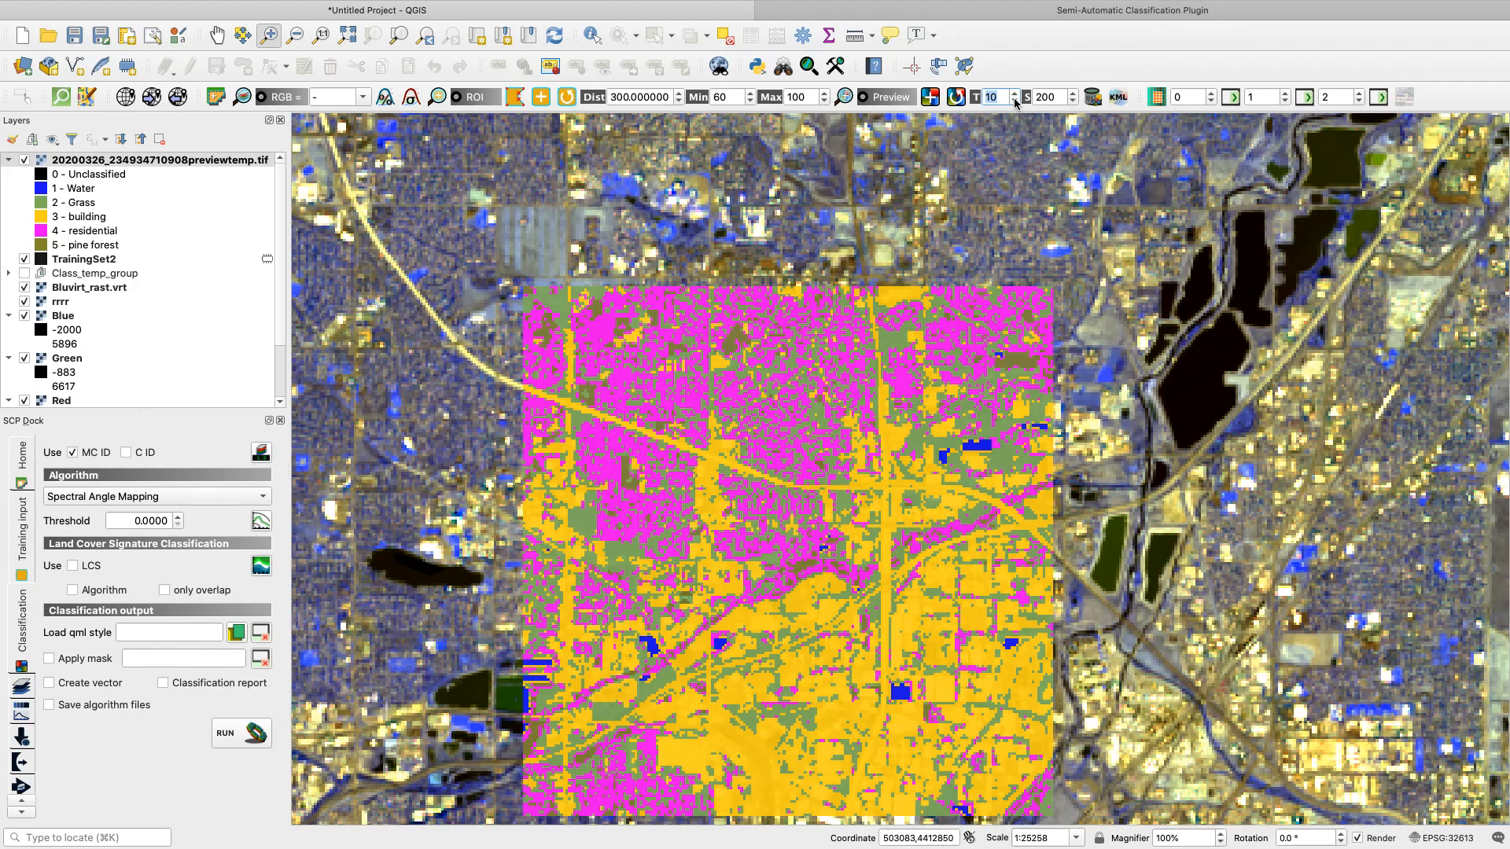
Step: Compare the preview with the imagery again by raising its transparency to 70, and reset it to 0
click(1015, 94)
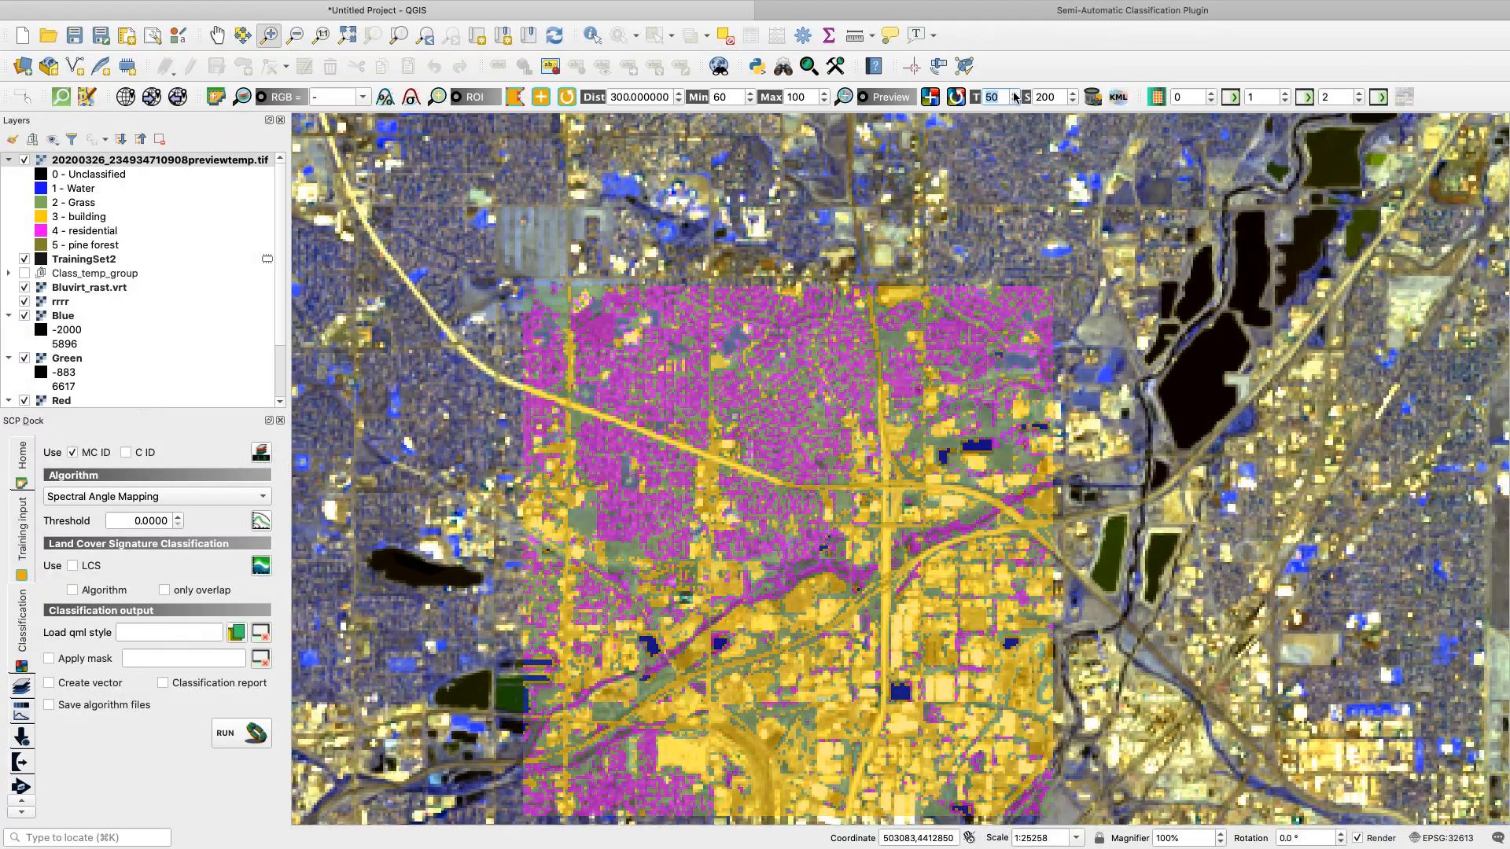
click(1015, 94)
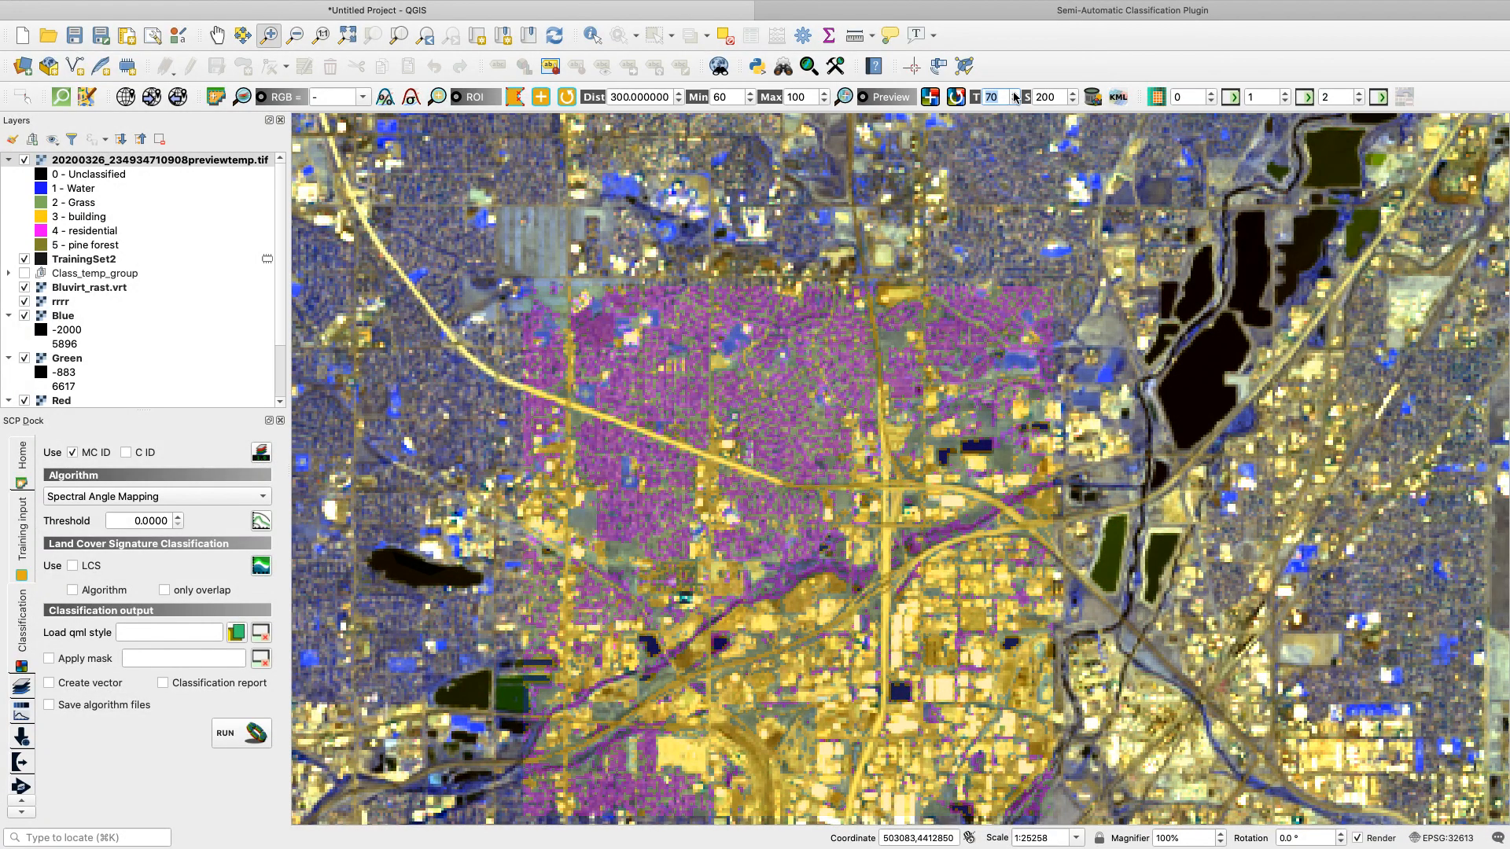
click(1015, 101)
click(1015, 101)
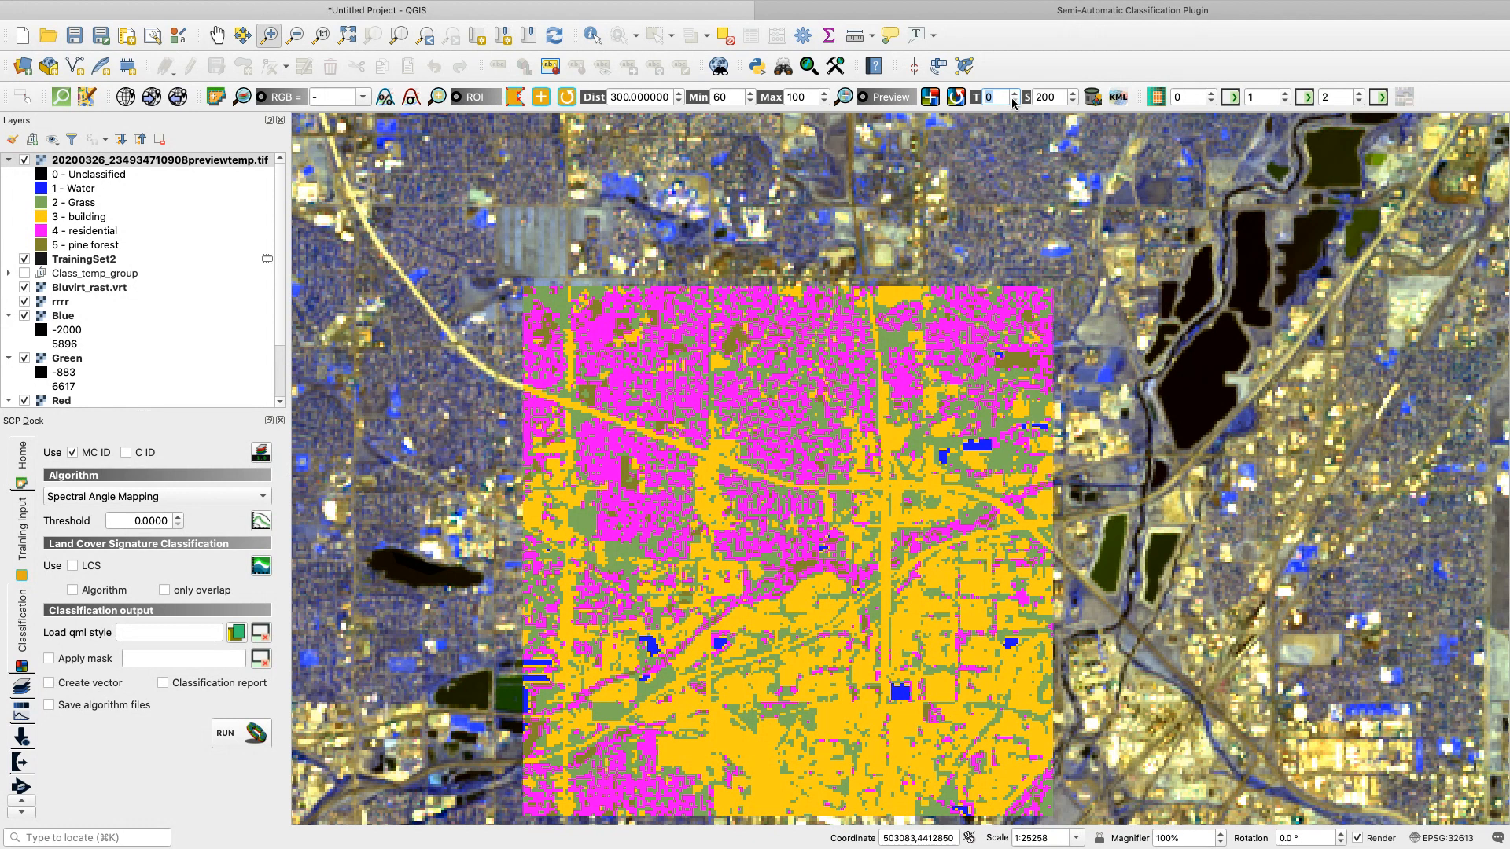
Step: Set the preview transparency to 100 to view only the imagery, and bring it back to 0
click(1016, 95)
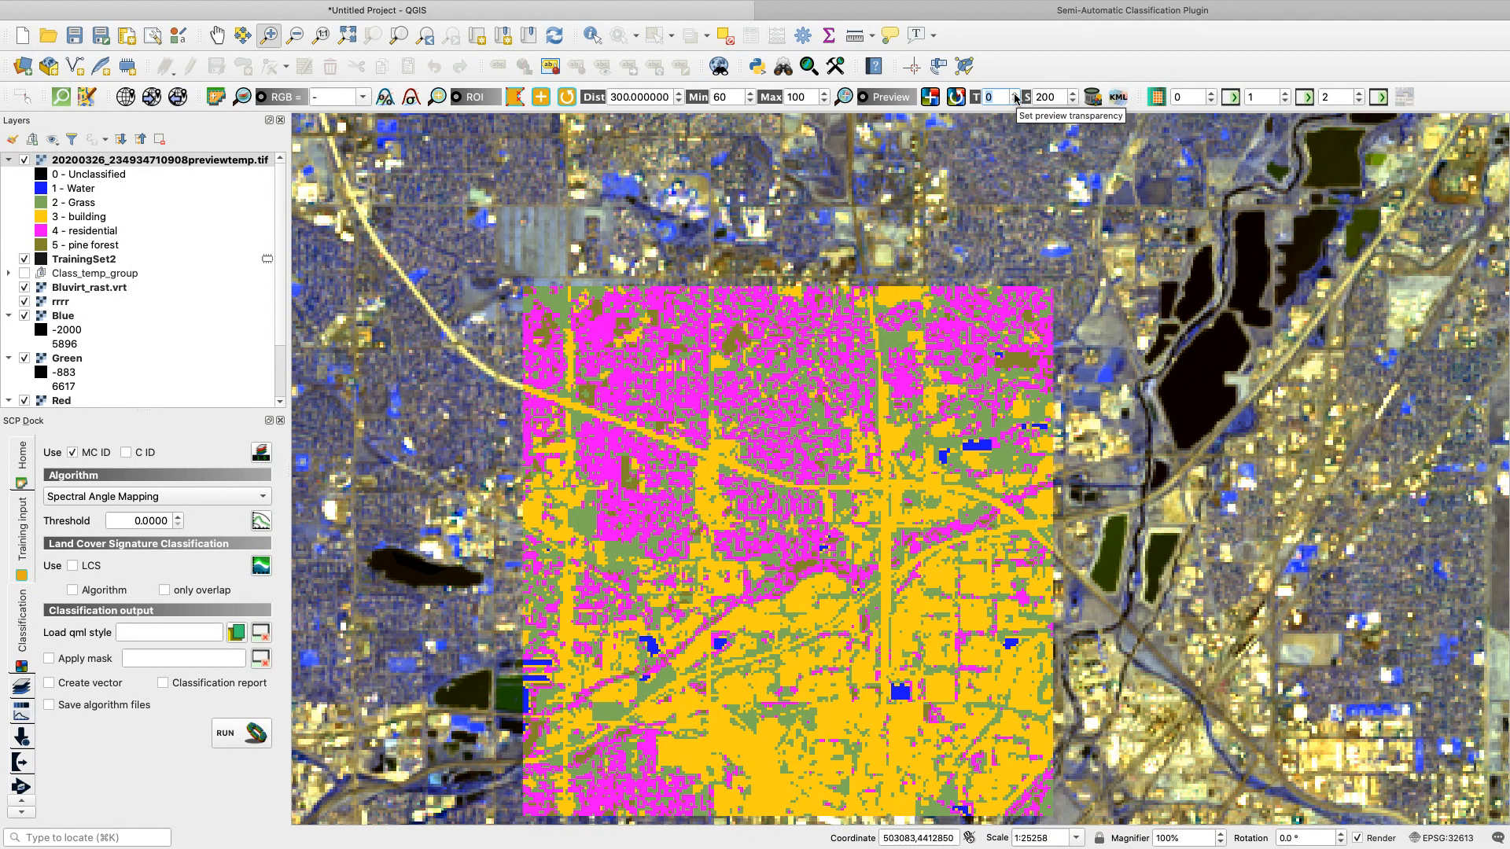
click(1016, 96)
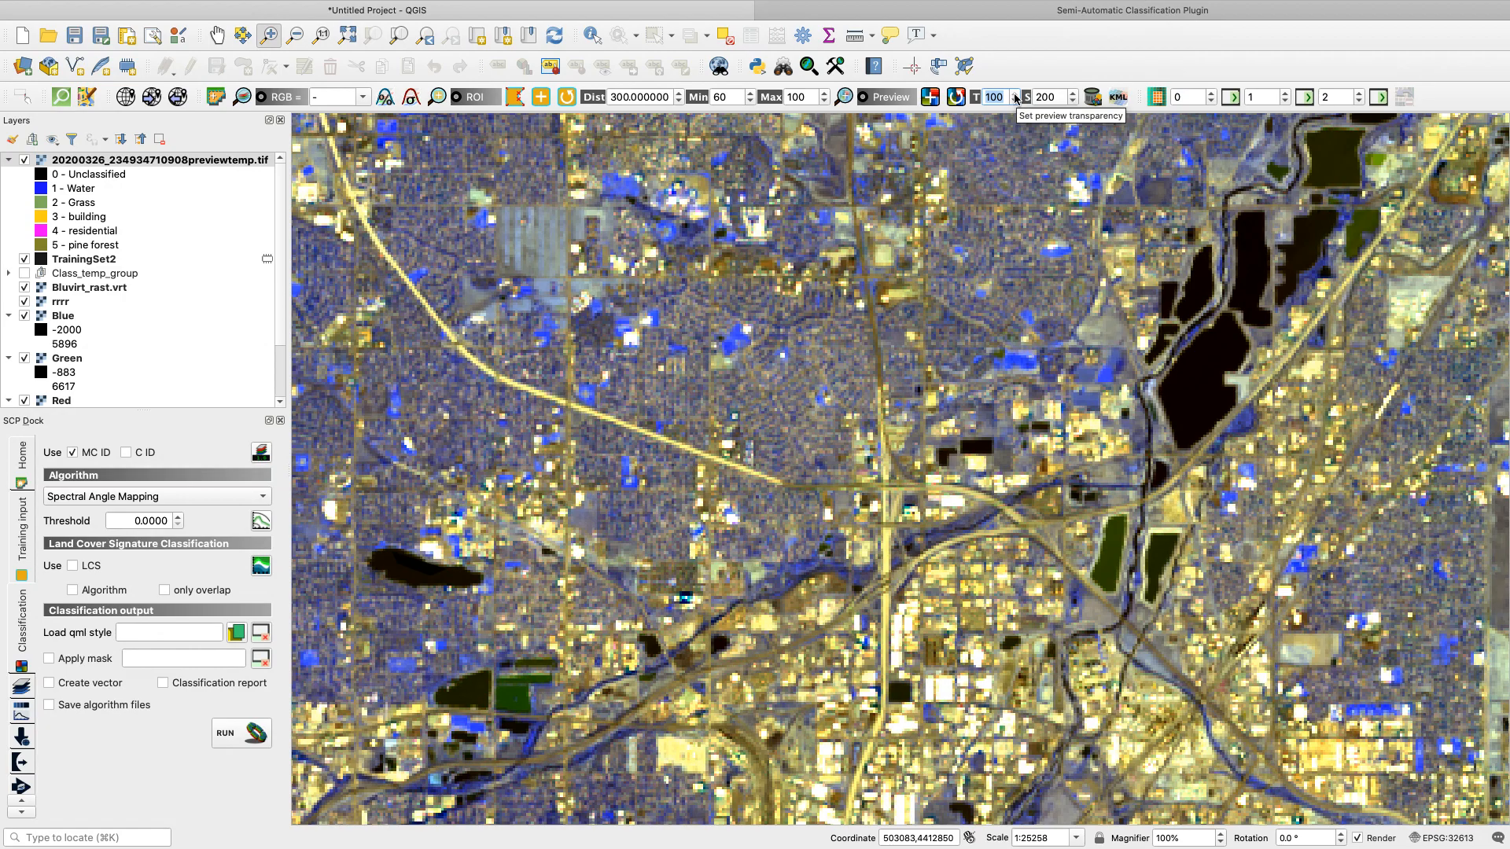
click(1015, 102)
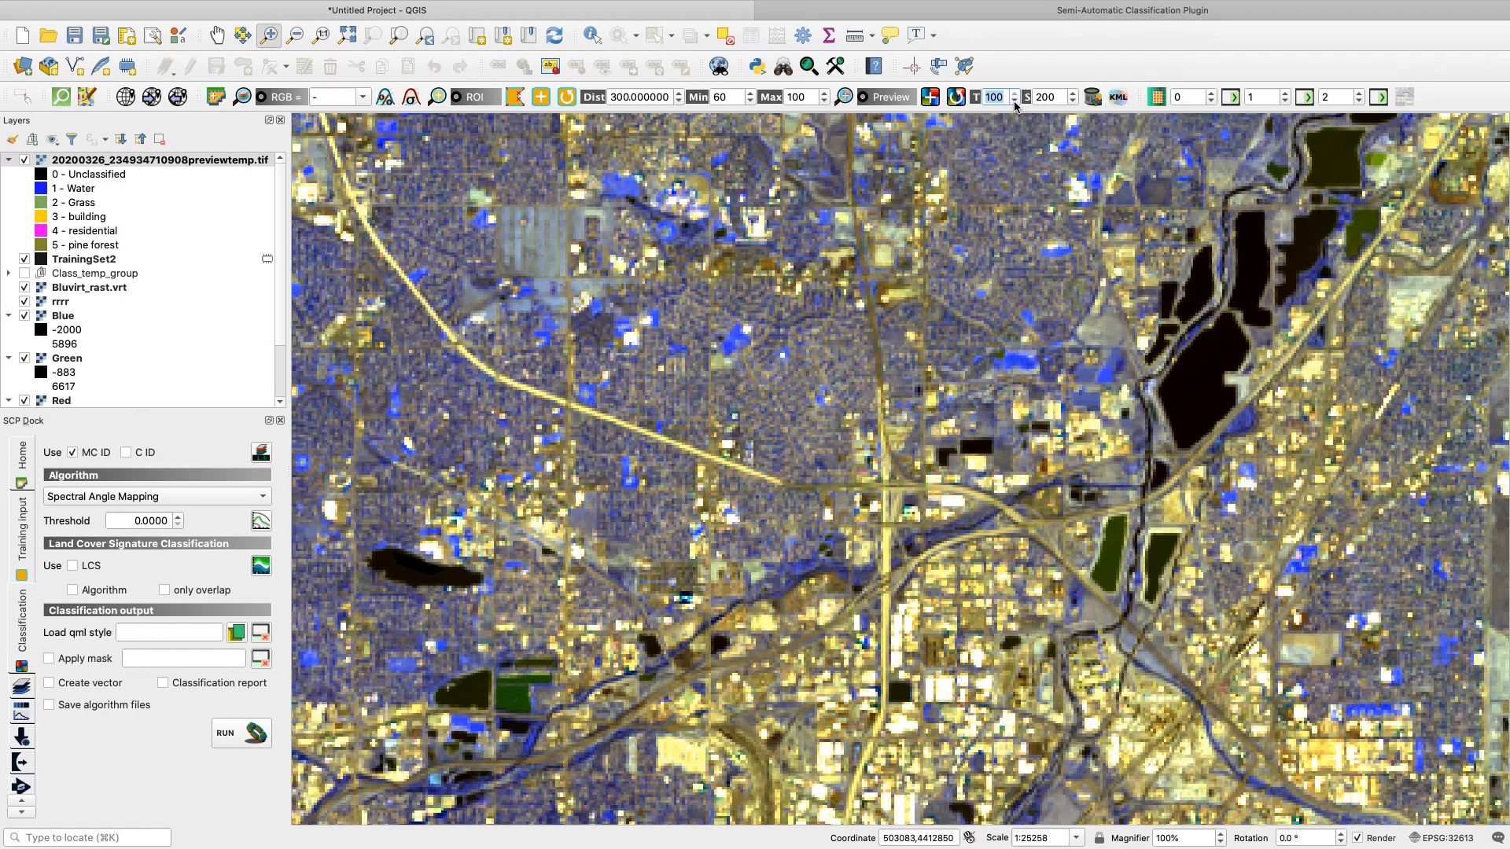
click(1015, 101)
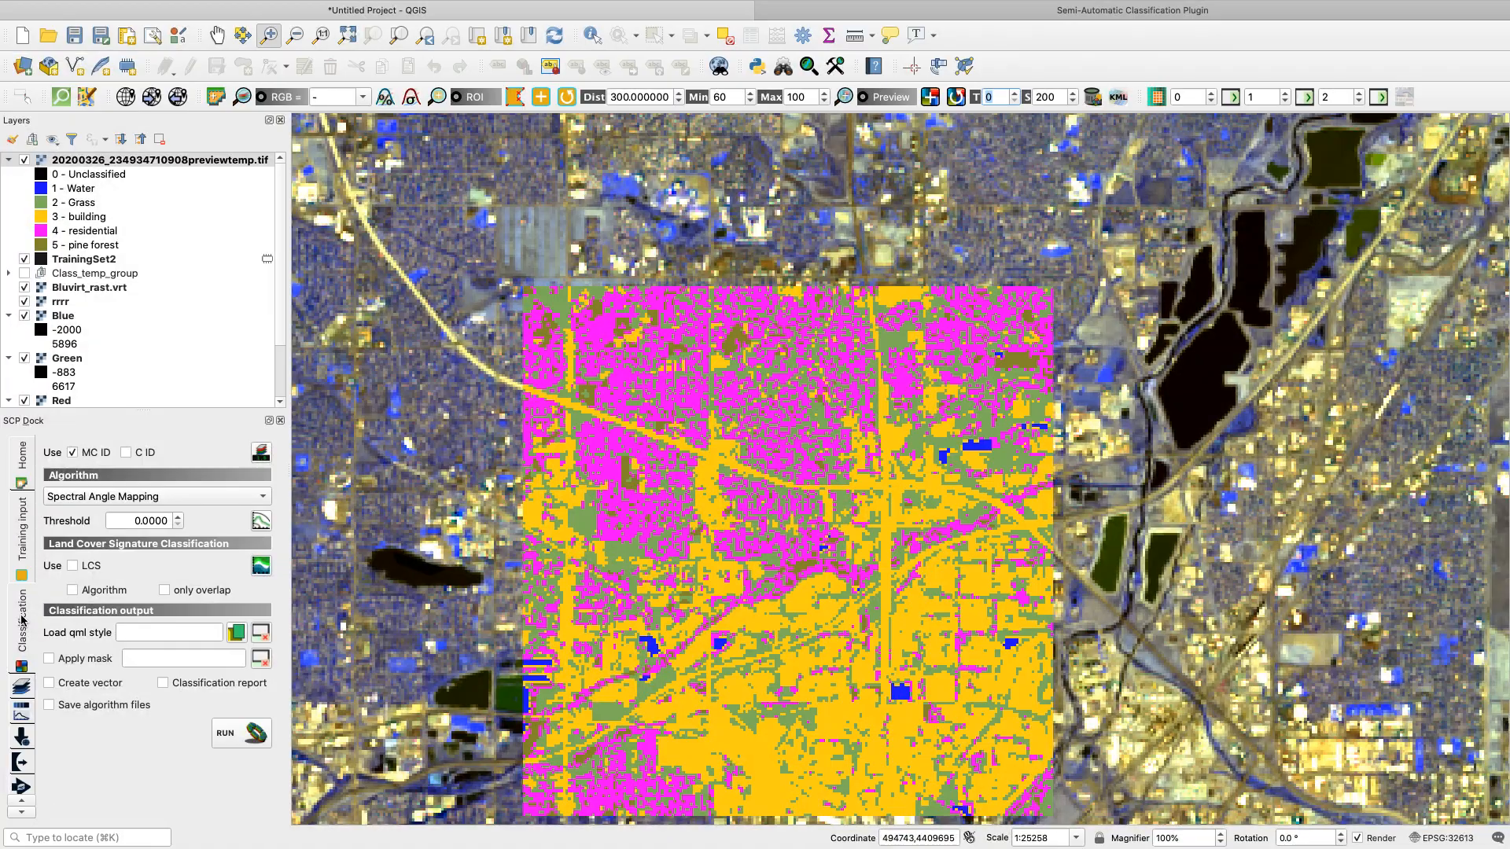
Step: Display the ROI and signature list of the training input
click(24, 540)
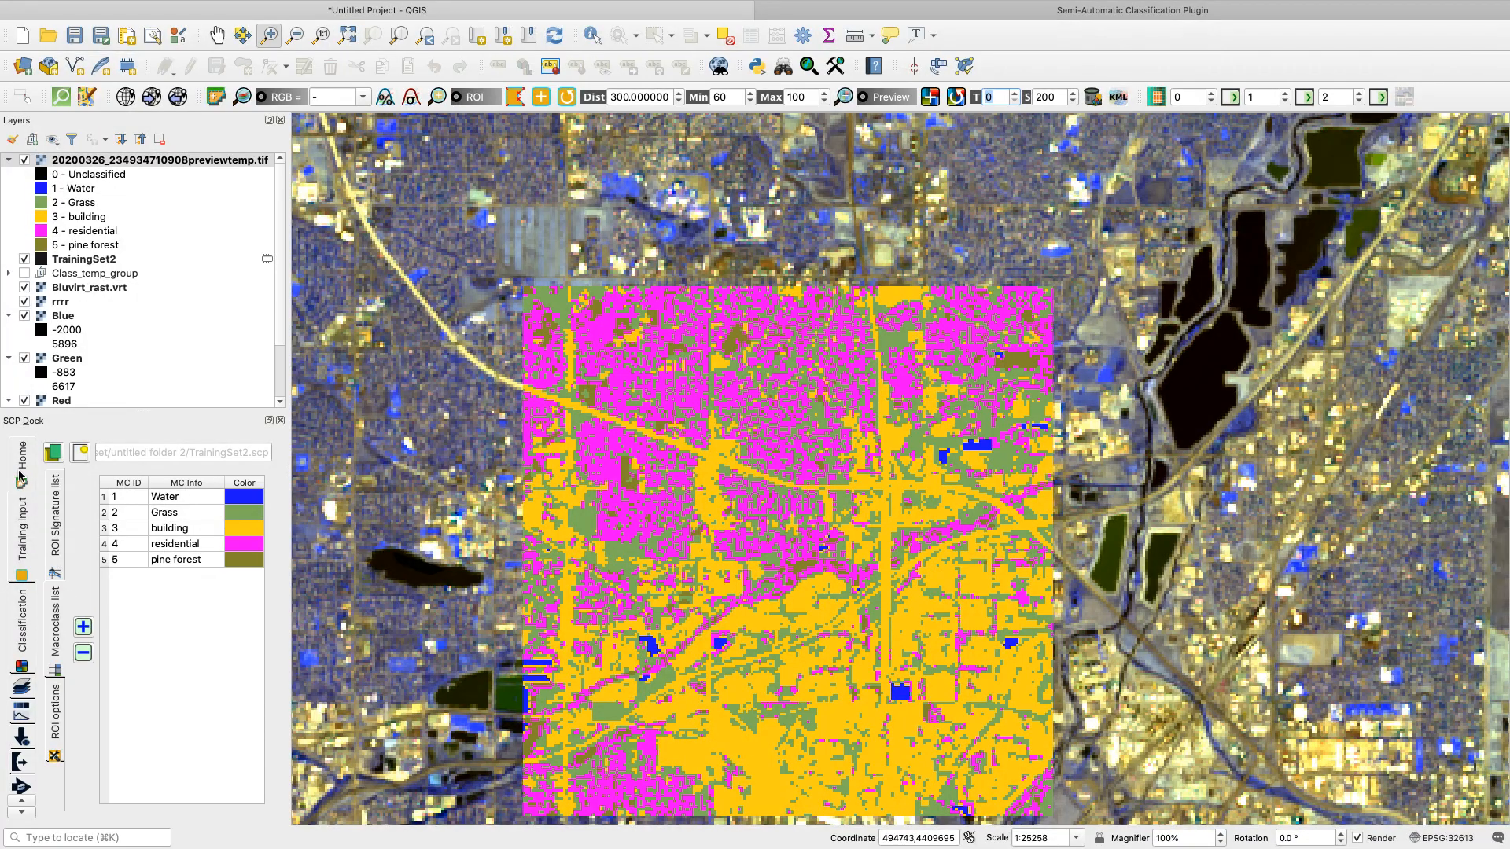
click(57, 539)
click(88, 622)
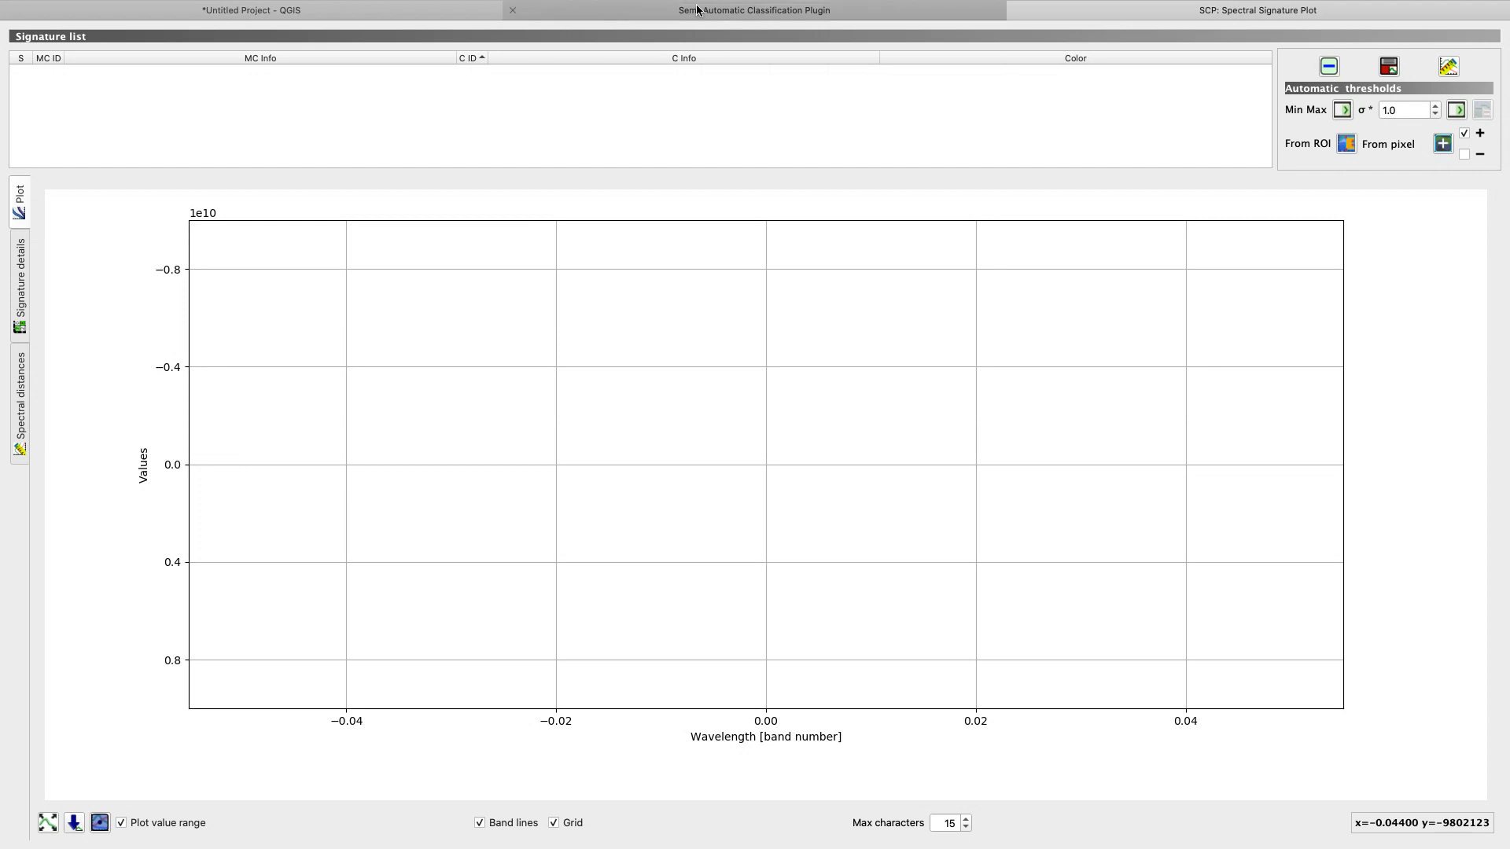
mouse_move(773, 21)
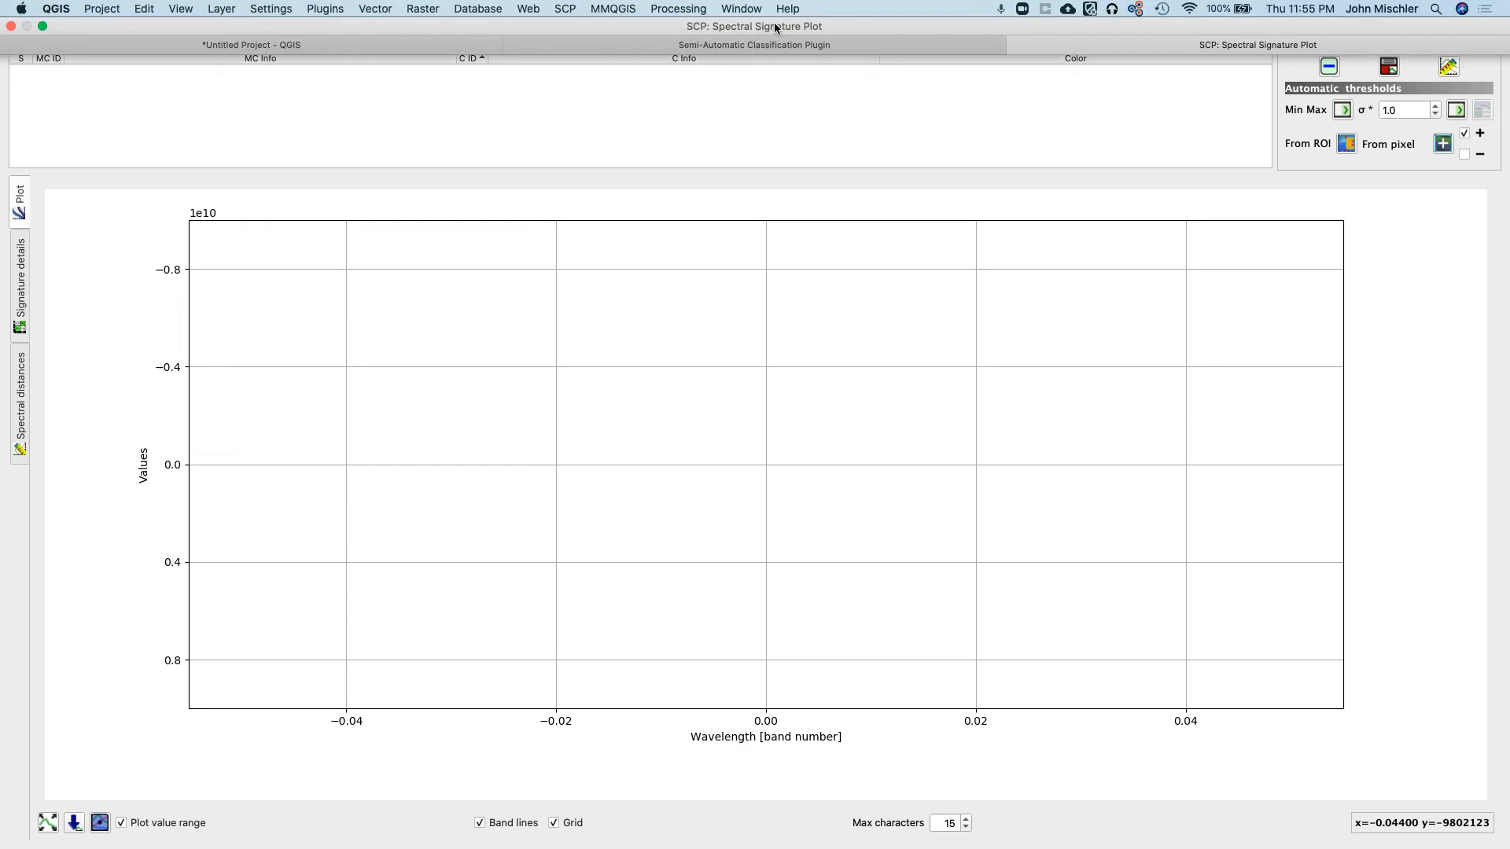
click(766, 13)
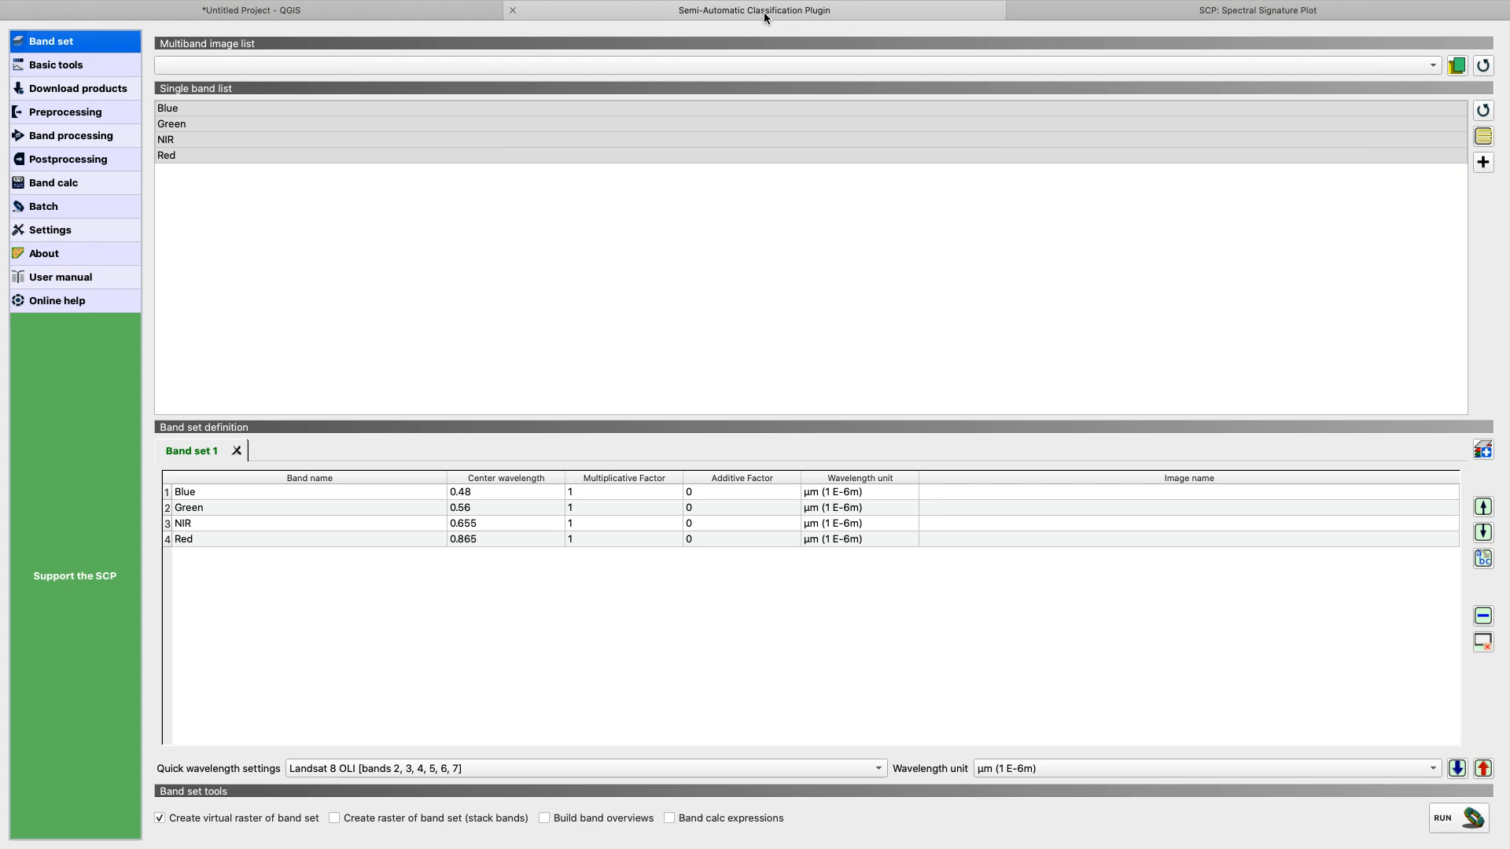
click(275, 11)
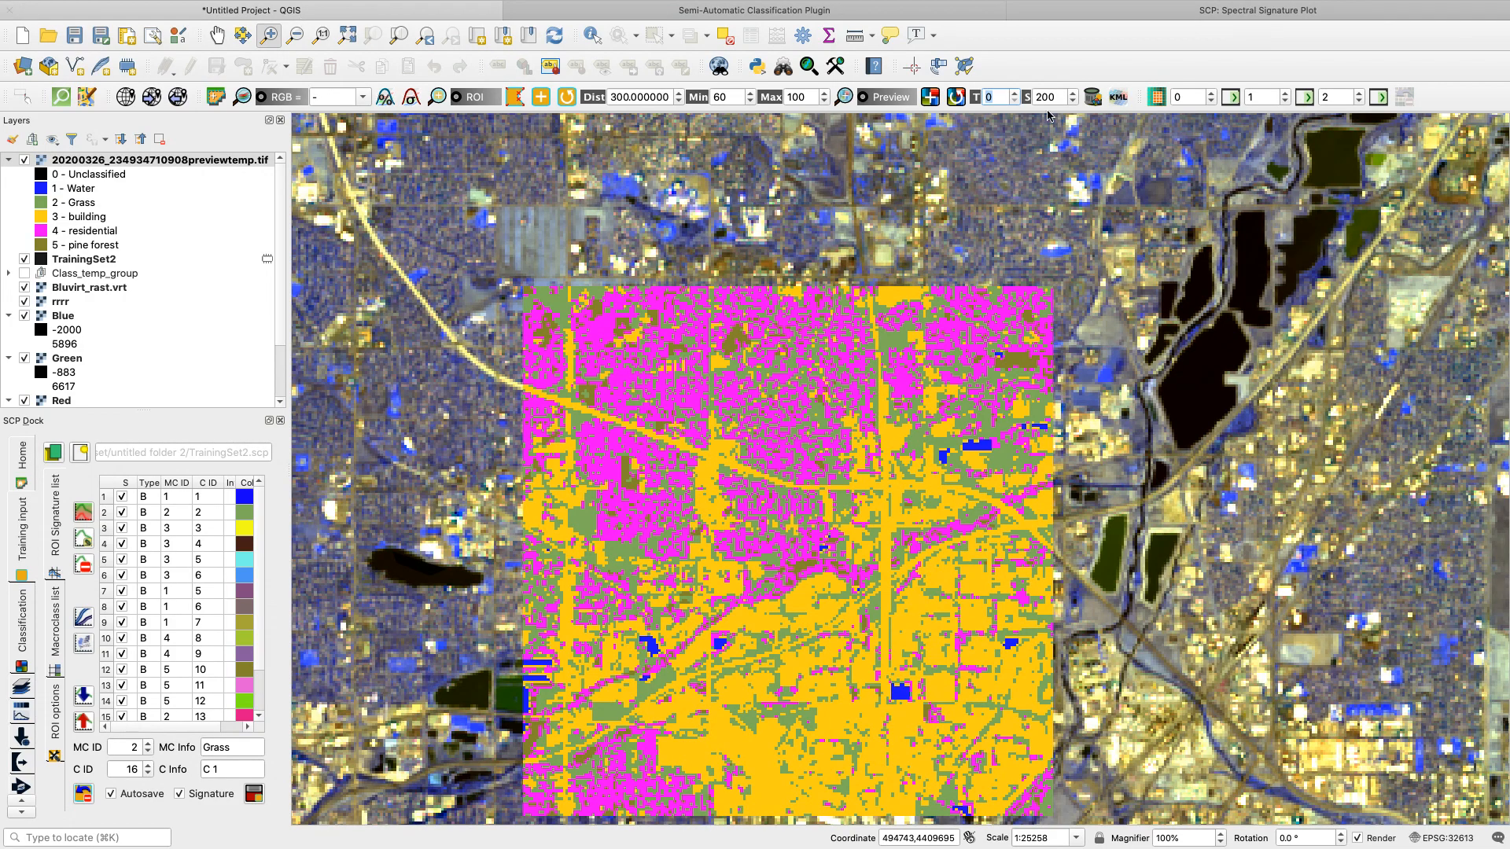
click(1292, 19)
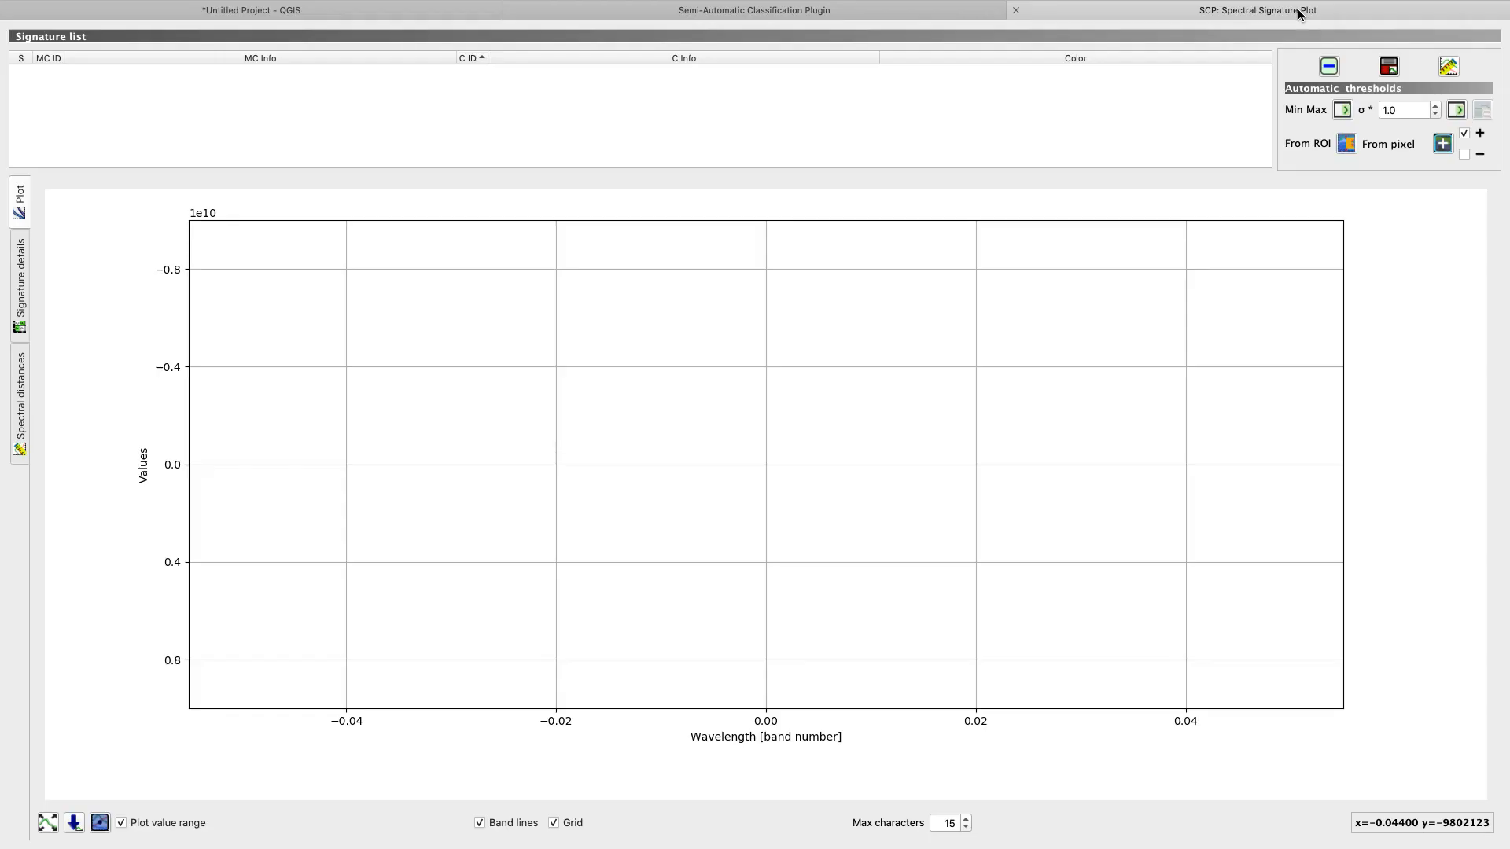
click(1015, 11)
click(381, 13)
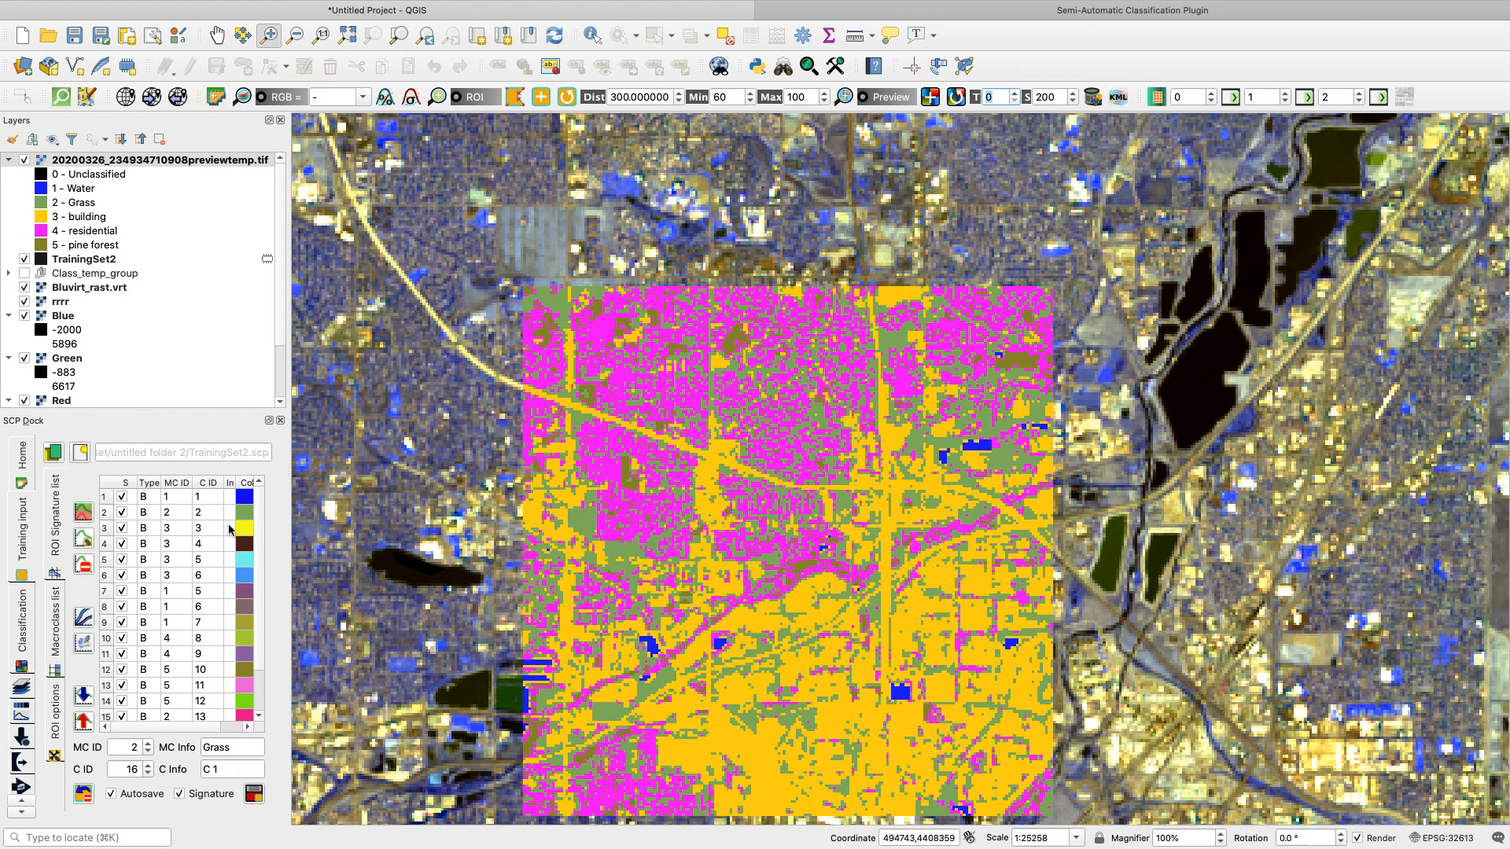
Step: Select the MC ID cells of signatures 1 to 17 in the ROI and signature list
click(167, 498)
key(shift+Down)
key(shift+Down)
key(shift+Down)
key(shift+Down)
key(shift+Down)
key(shift+Down)
key(shift+Down)
key(shift+Down)
key(shift+Down)
key(shift+Down)
key(shift+Down)
key(shift+Down)
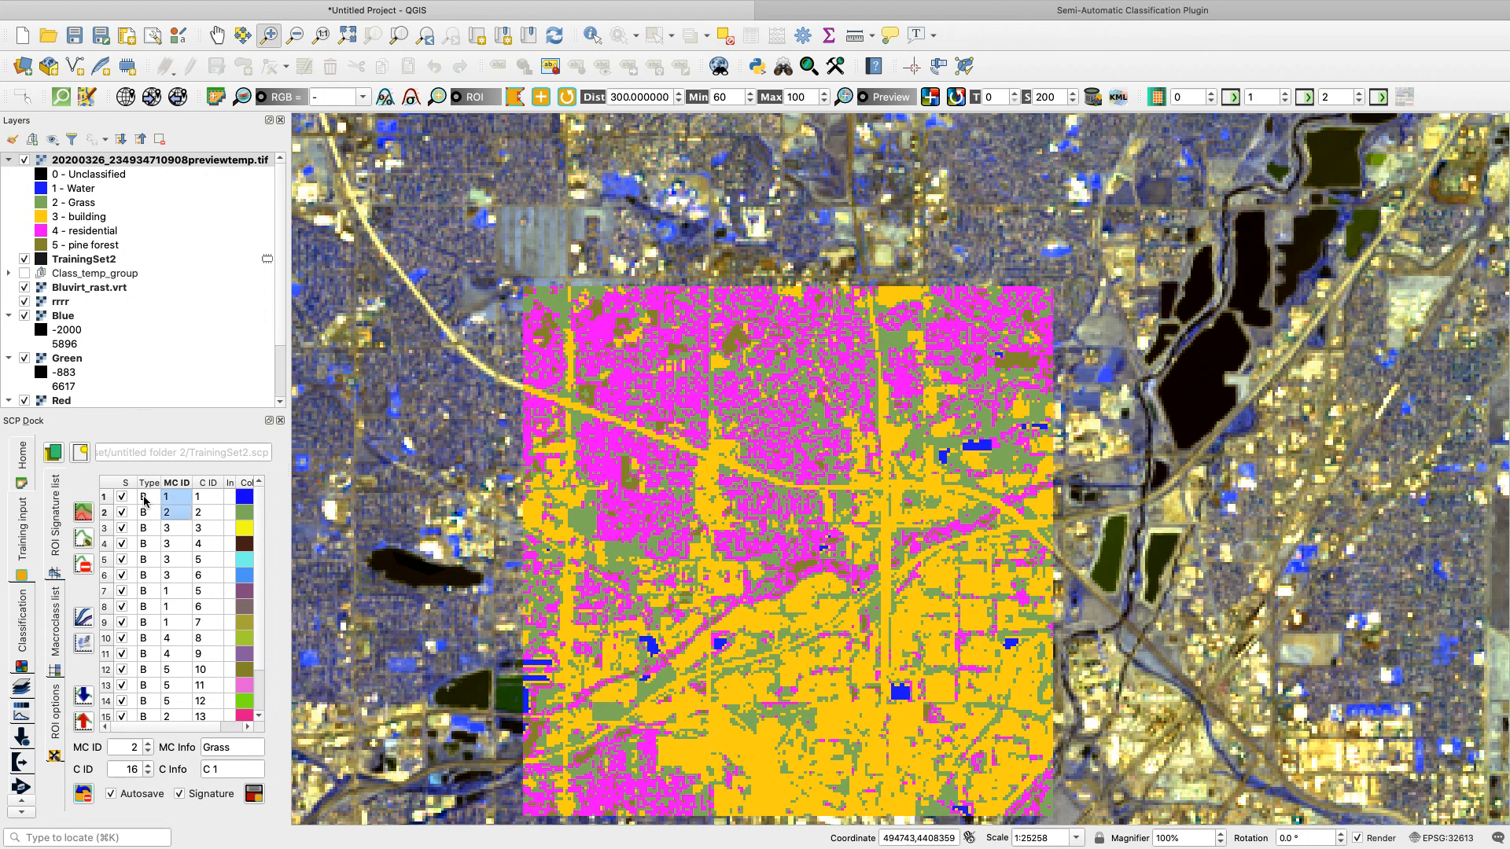
key(shift+Down)
key(shift+Down)
key(shift+Down)
key(shift+Down)
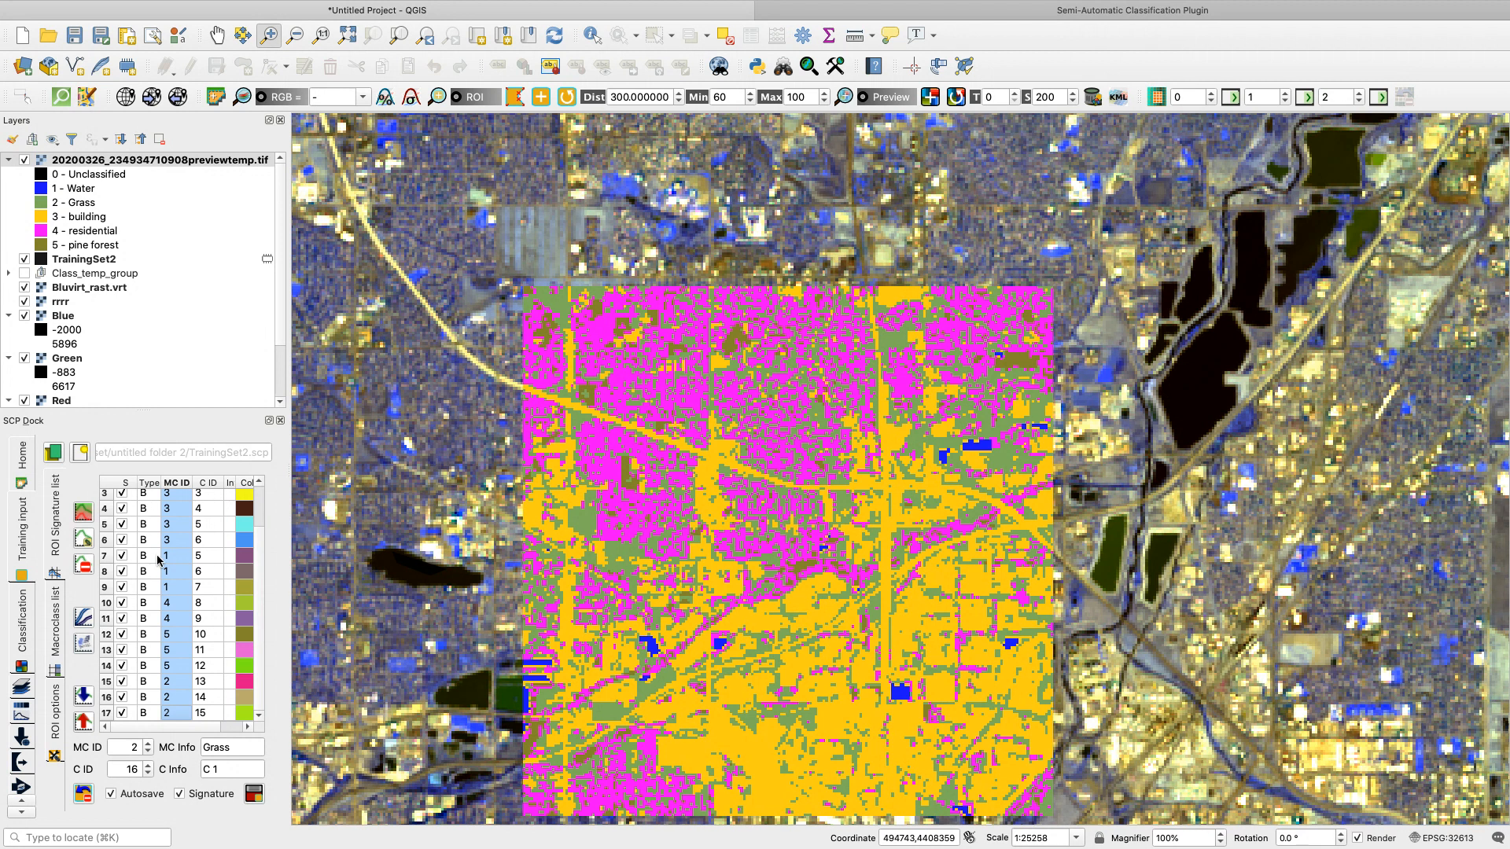
scroll(160, 564, up, 1)
Step: Select training signatures 1 to 17 starting from the first Water row and add them to the spectral signature plot
click(106, 499)
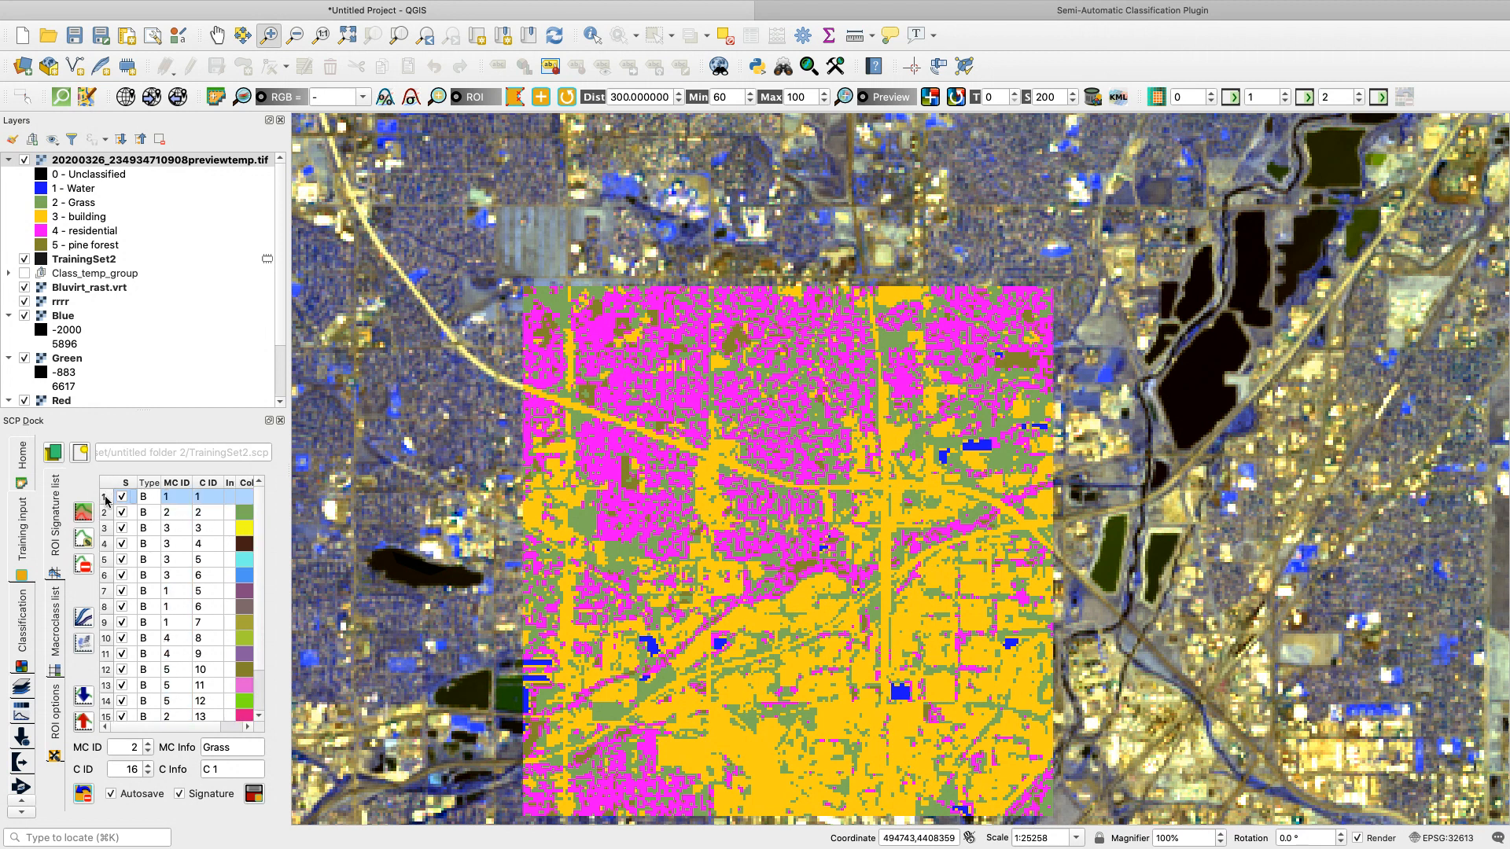
key(shift+Down)
key(shift+Down)
key(shift+Down)
key(shift+Down)
key(shift+Down)
key(shift+Down)
key(shift+Down)
key(shift+Down)
key(shift+Down)
key(shift+Down)
key(shift+Down)
key(shift+Down)
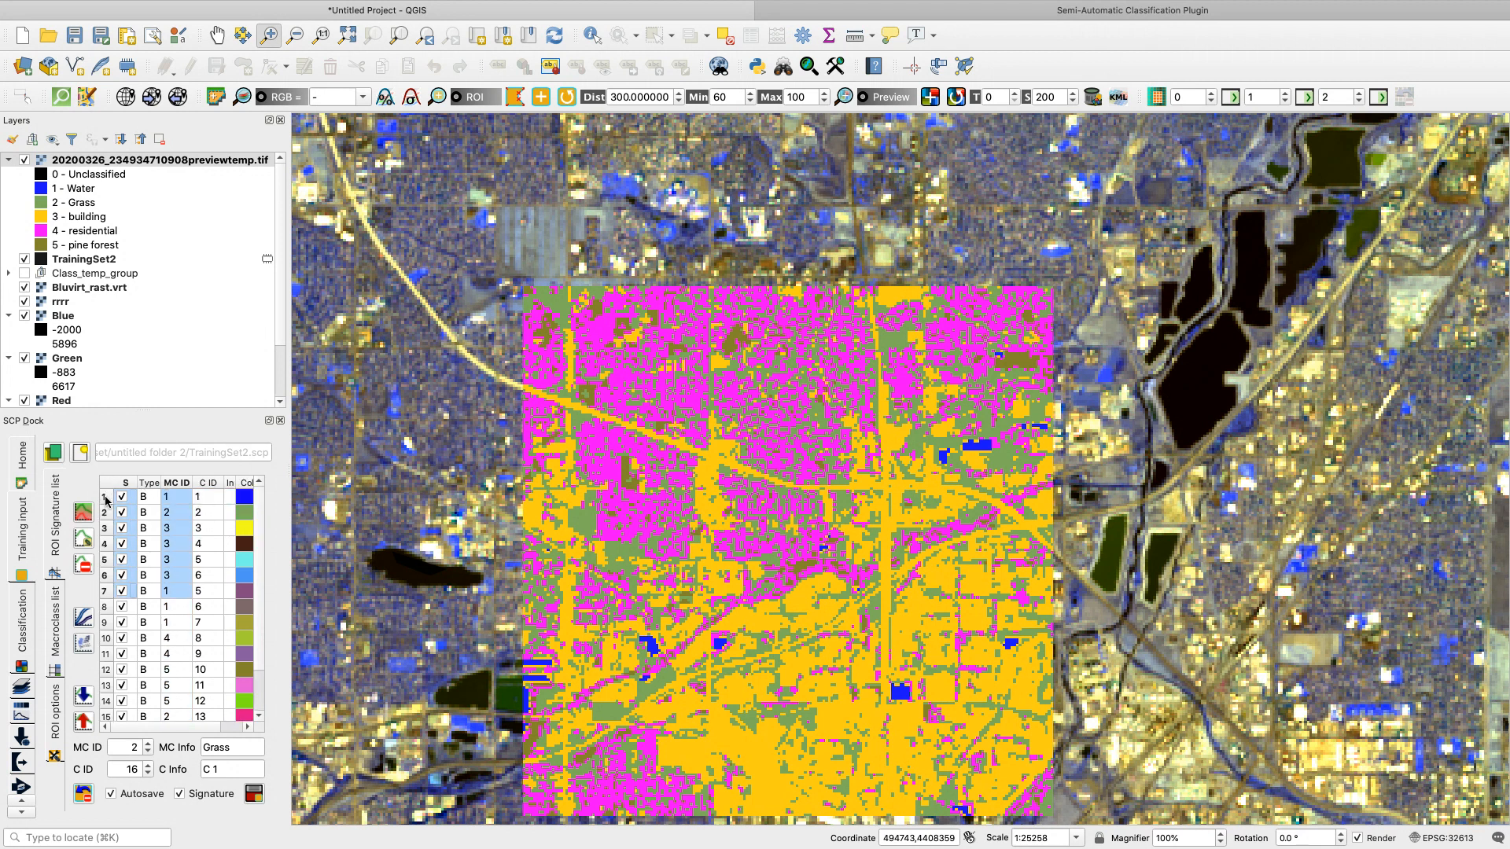
key(shift+Down)
key(shift+Down)
key(shift+Down)
key(shift+Down)
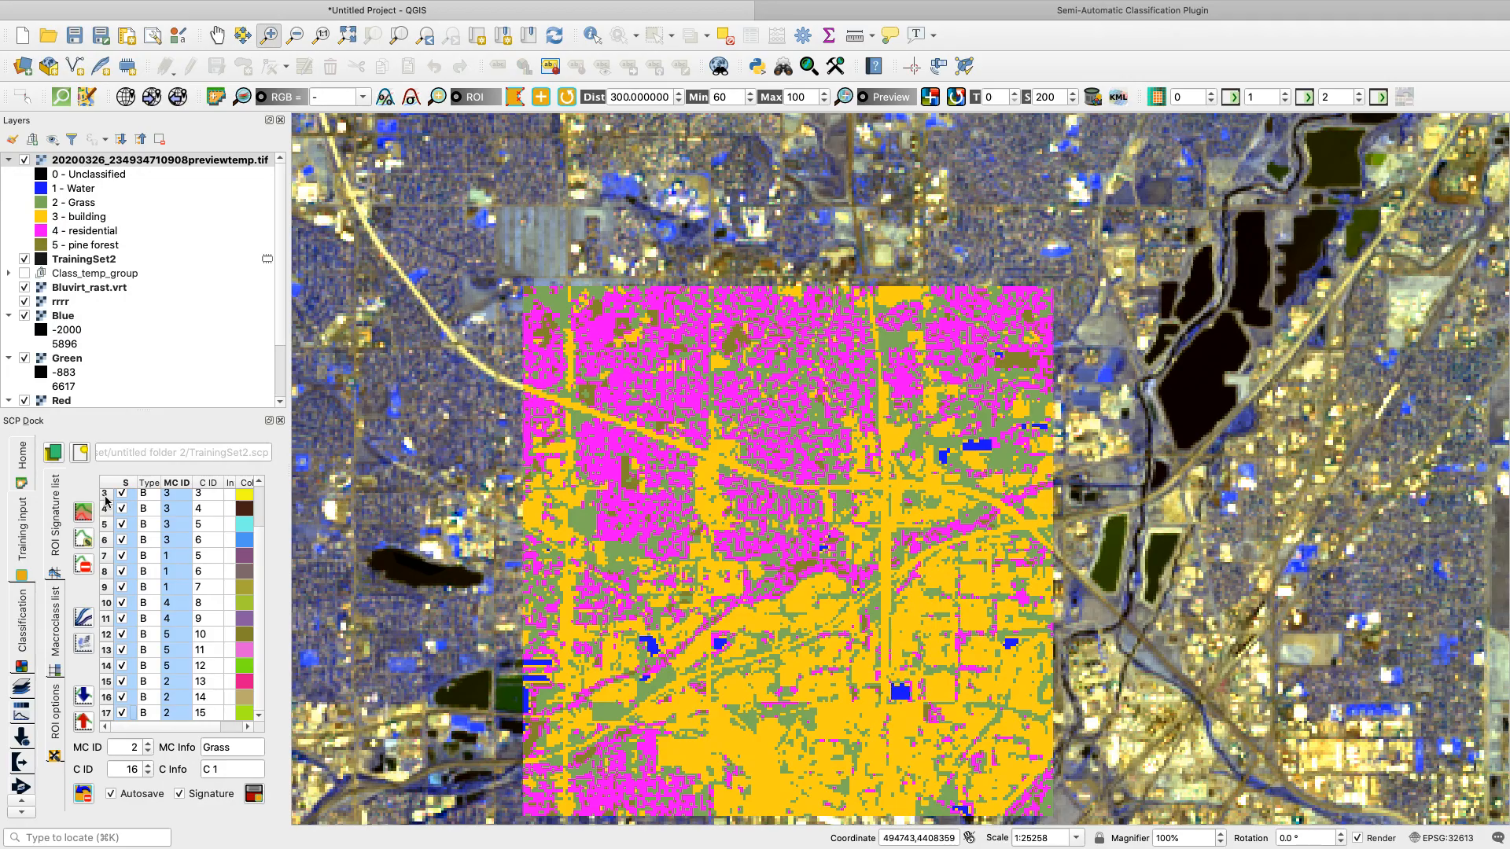
click(84, 618)
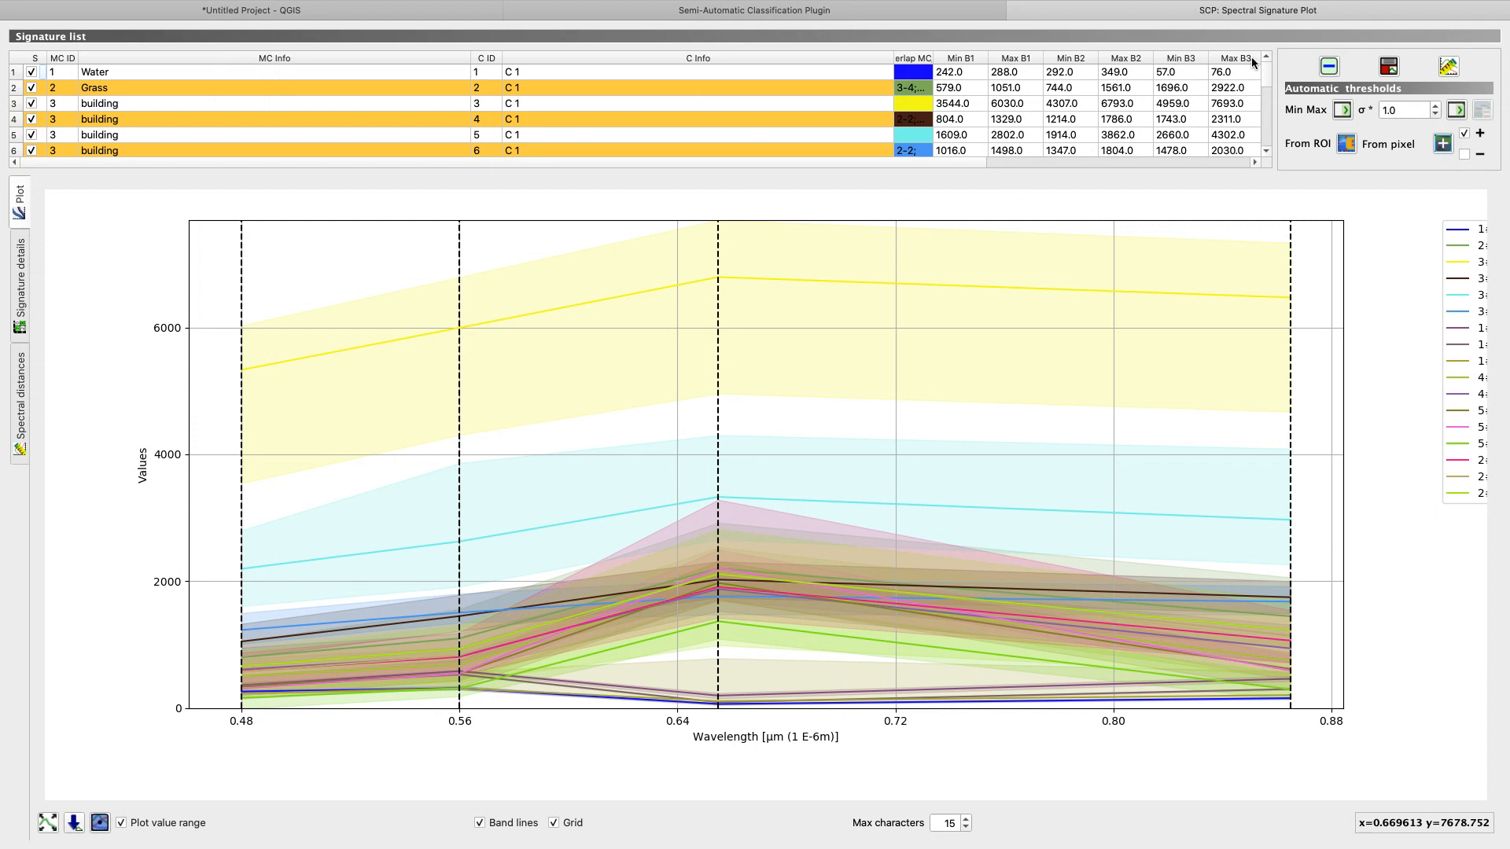
Step: Examine the plotted signatures' list for highlighted overlaps between macroclasses and the minimum and maximum values per band
scroll(1264, 67, down, 2)
mouse_move(1266, 74)
mouse_down()
mouse_move(1252, 142)
mouse_move(1260, 82)
mouse_up()
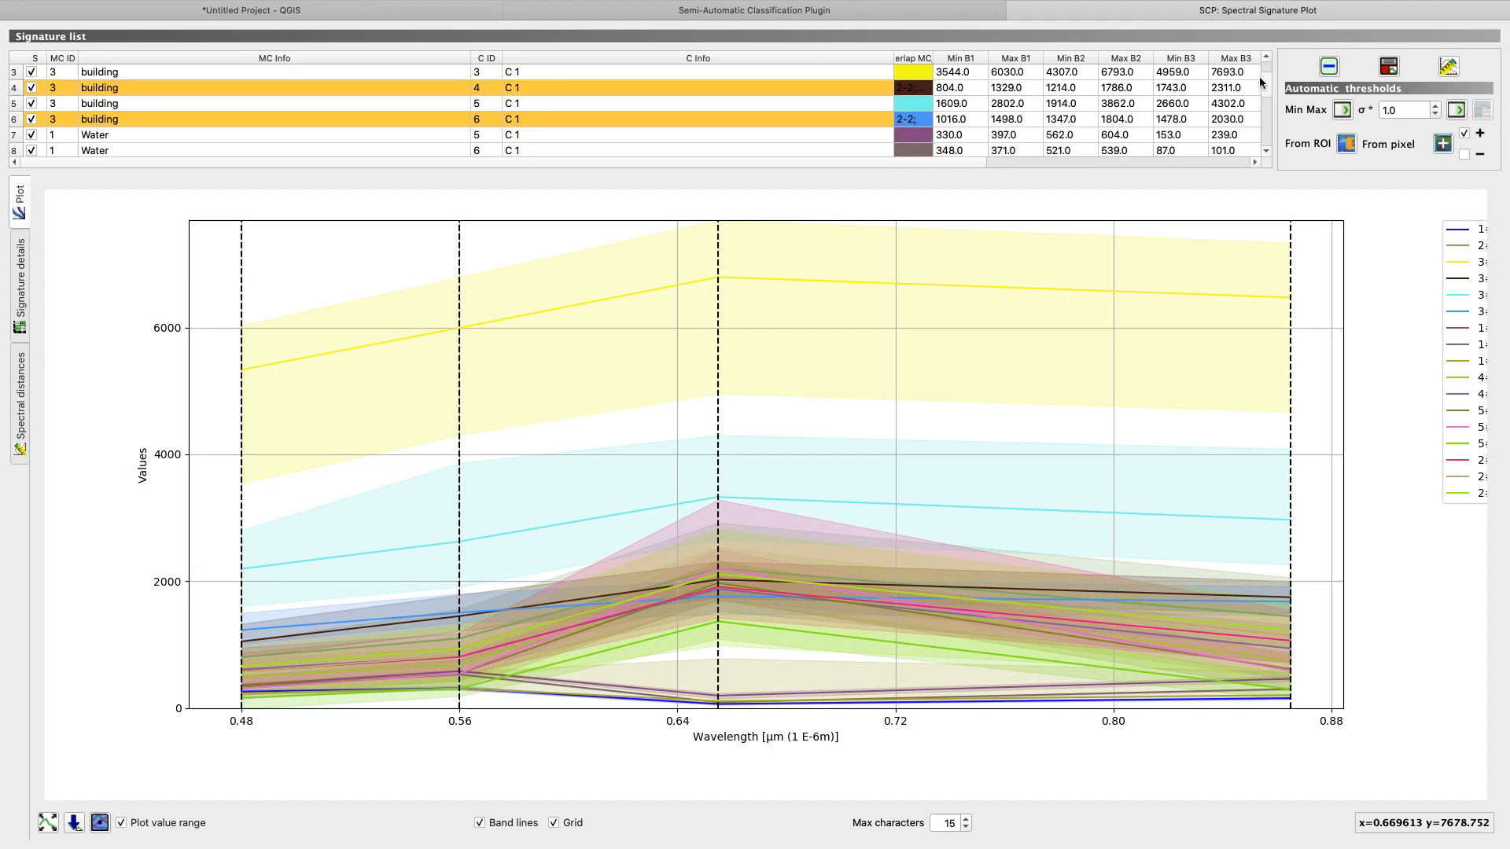
drag(1259, 77, 1259, 53)
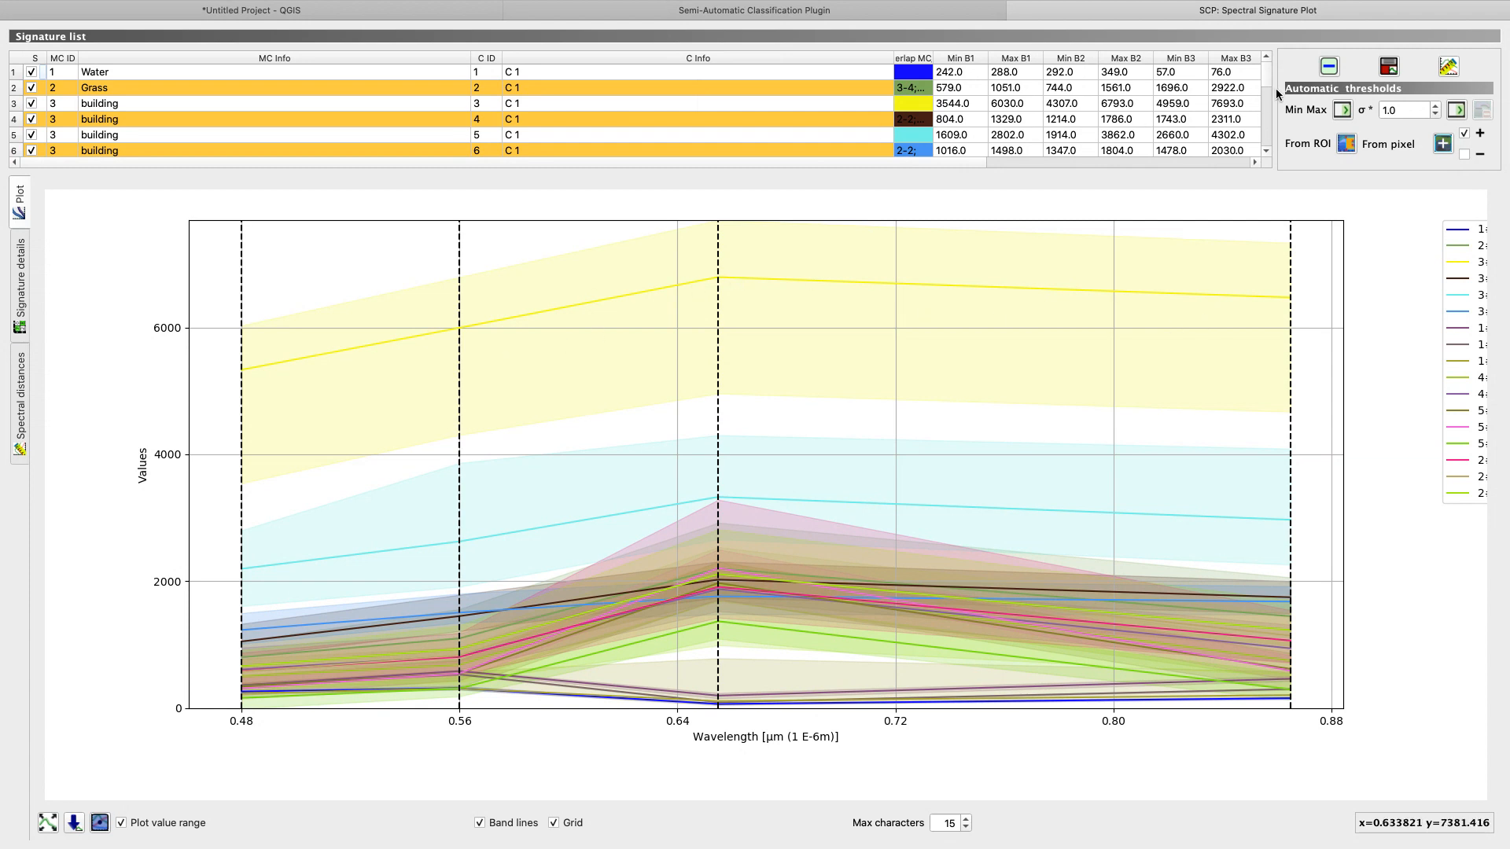
mouse_move(1267, 77)
mouse_down()
mouse_move(1268, 144)
mouse_move(1257, 71)
mouse_up()
scroll(1268, 79, down, 1)
drag(1268, 79, 1276, 126)
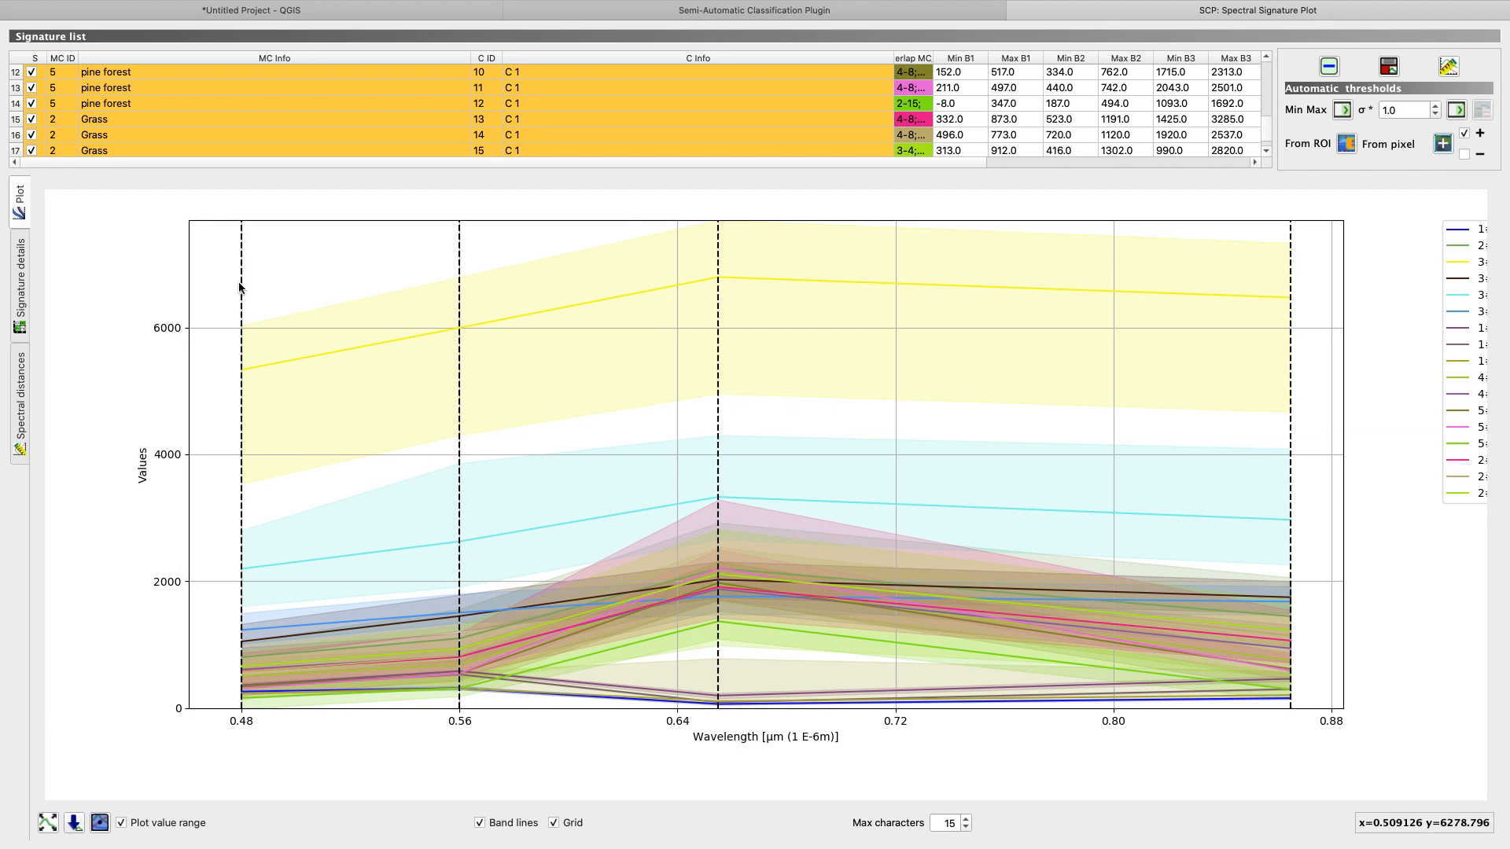
Step: Examine the wavelengths, values and standard deviations in the signature details, and open the spectral distances view
click(18, 396)
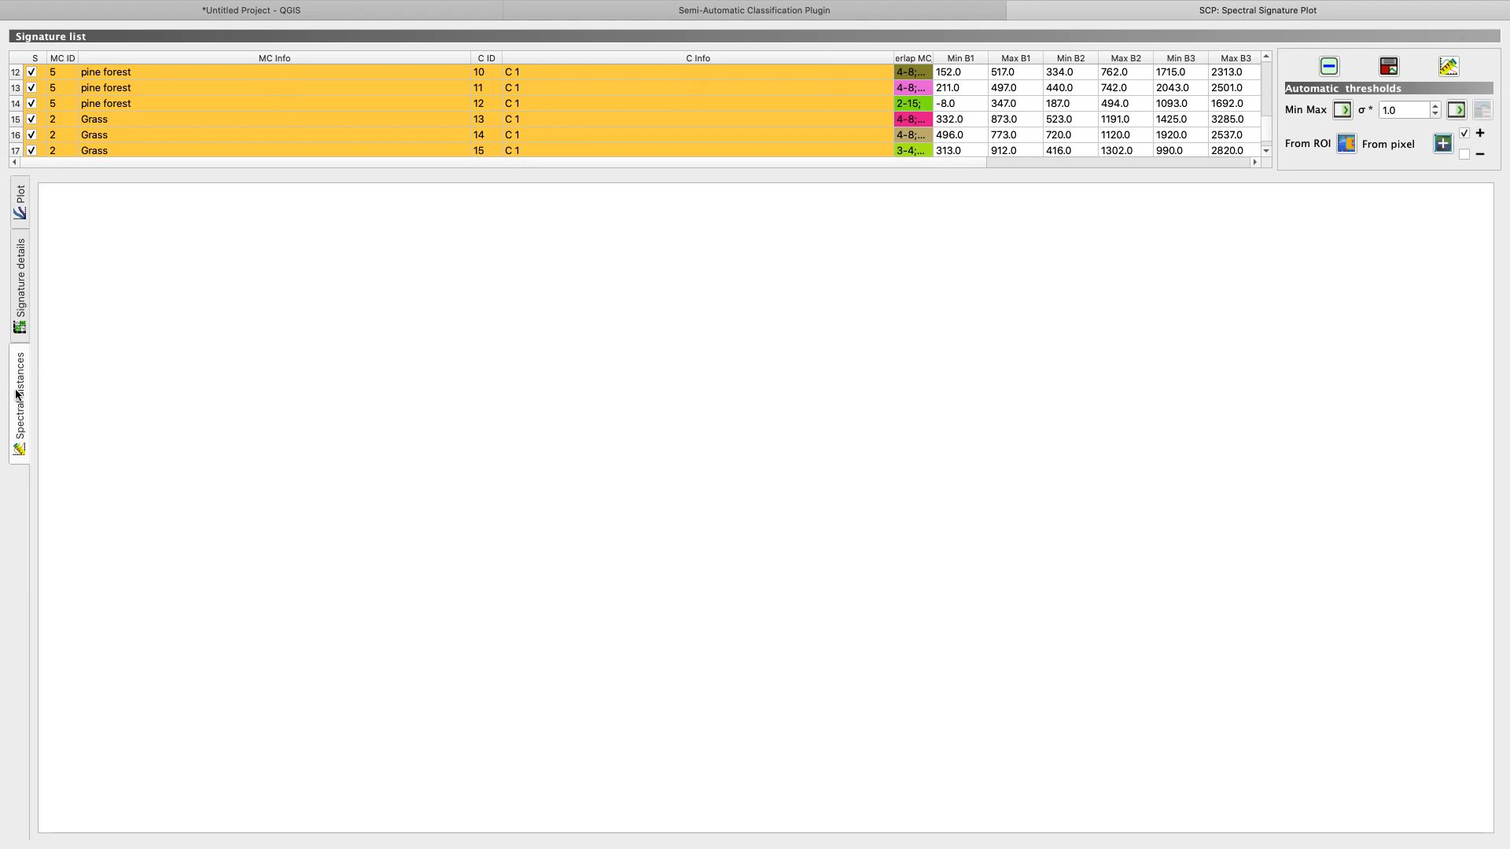
click(20, 211)
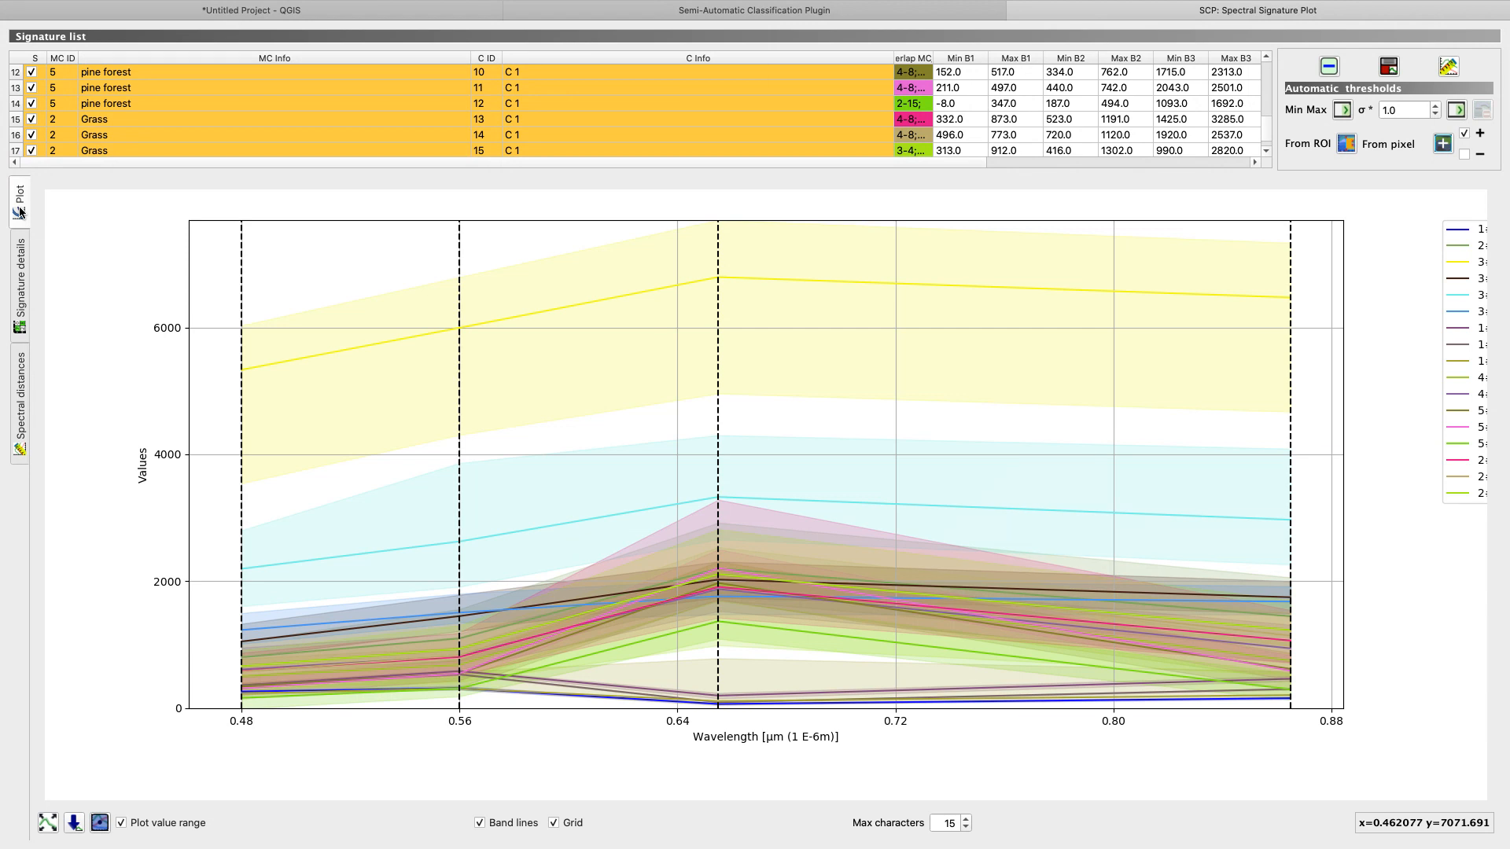
click(22, 271)
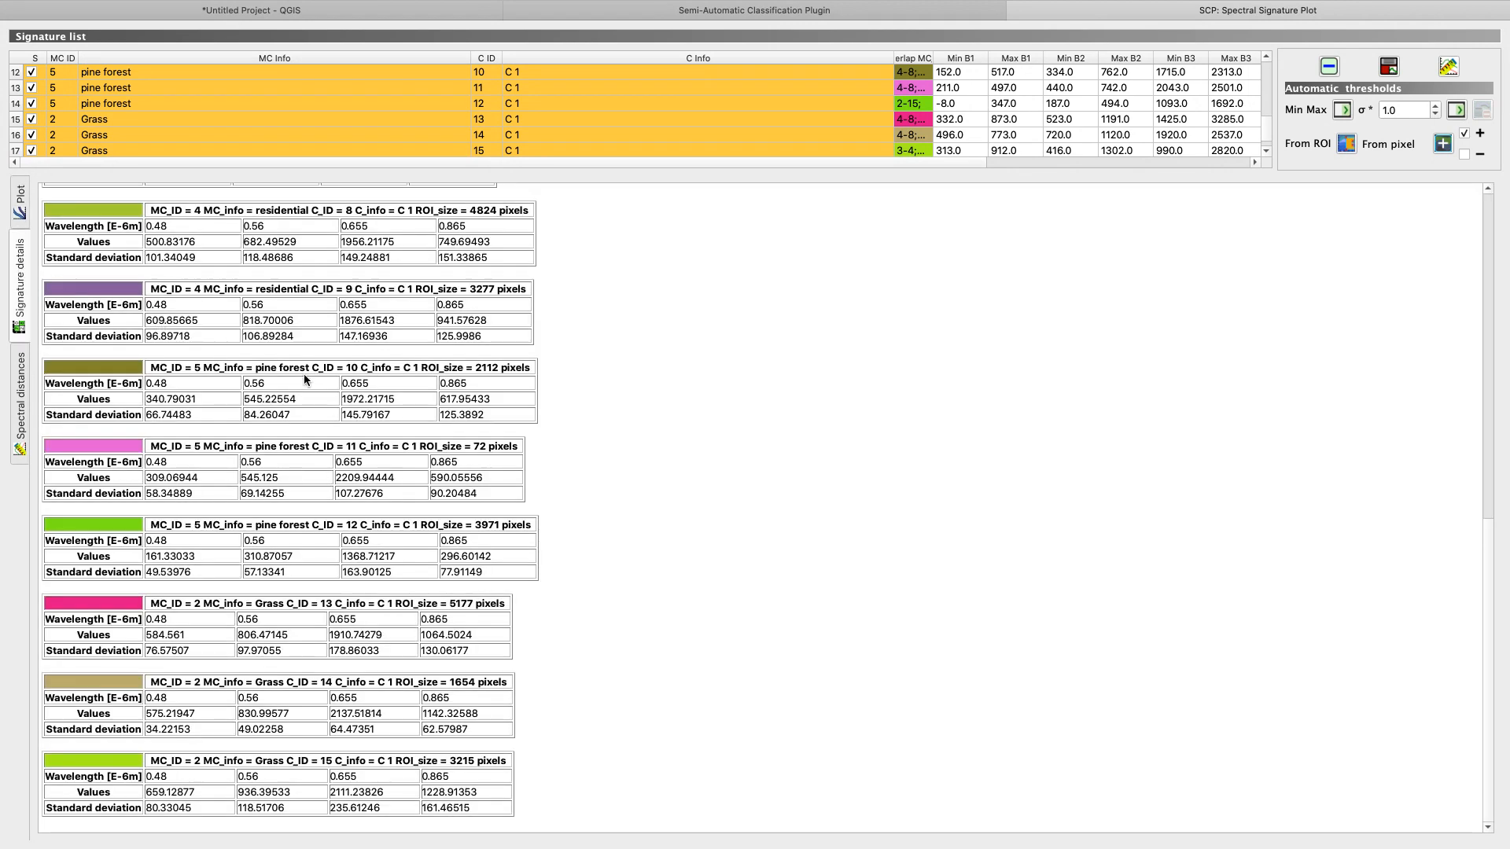
scroll(617, 465, up, 15)
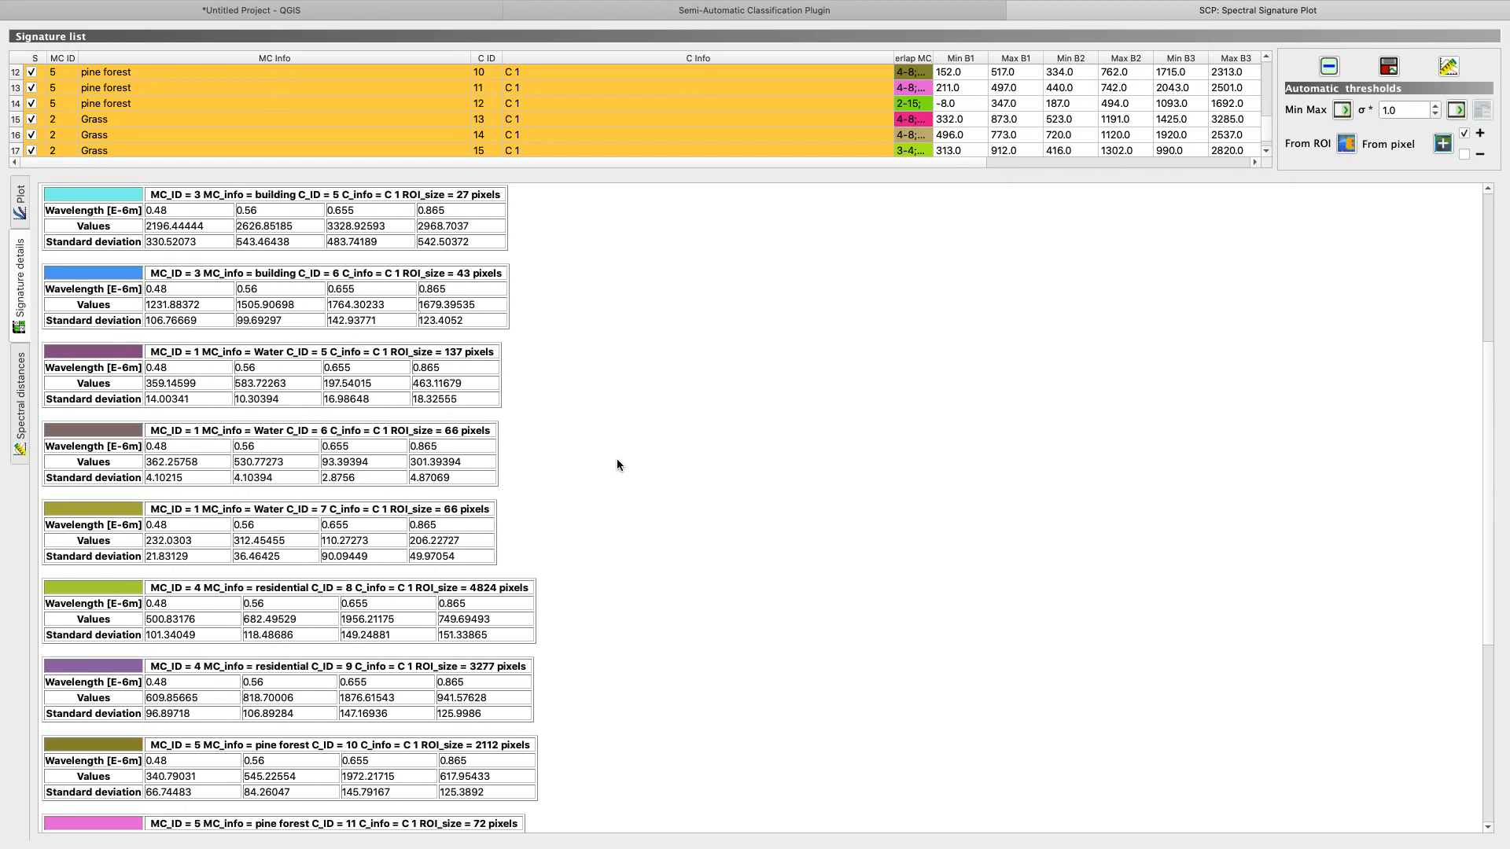
scroll(616, 460, down, 10)
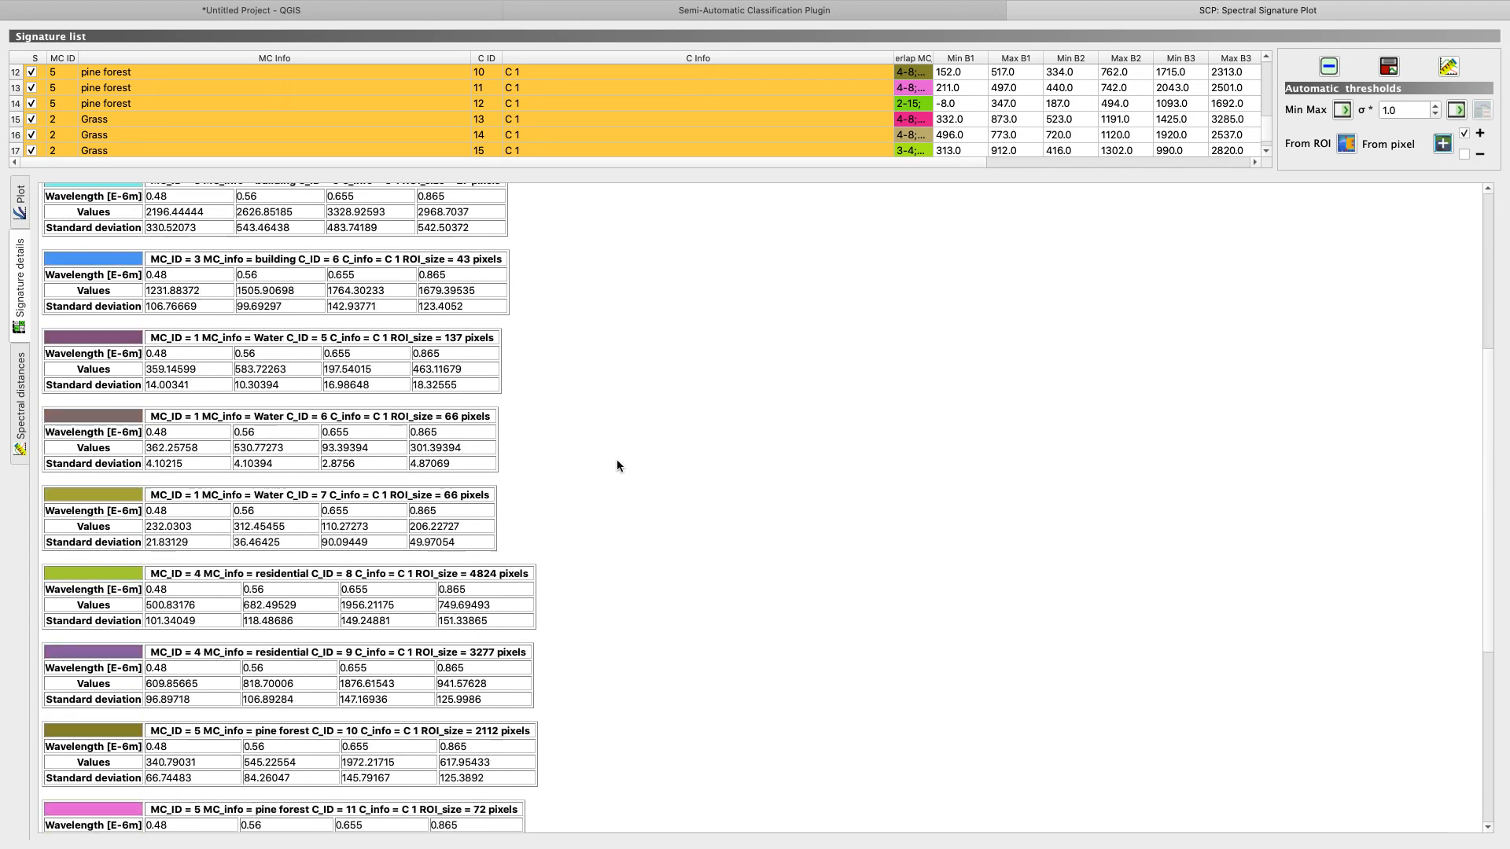
click(19, 403)
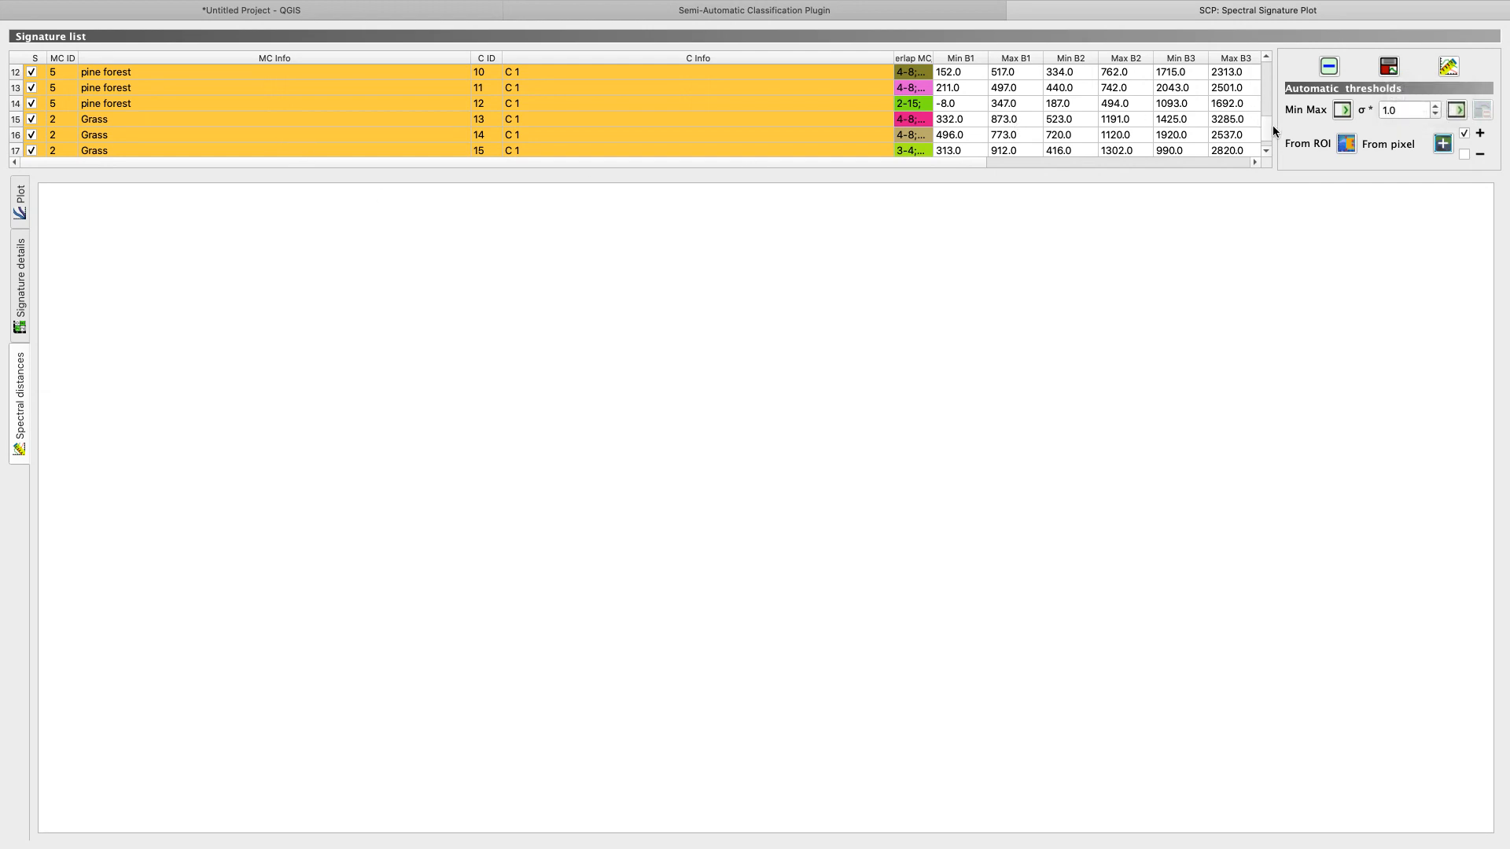
drag(1270, 126, 1257, 46)
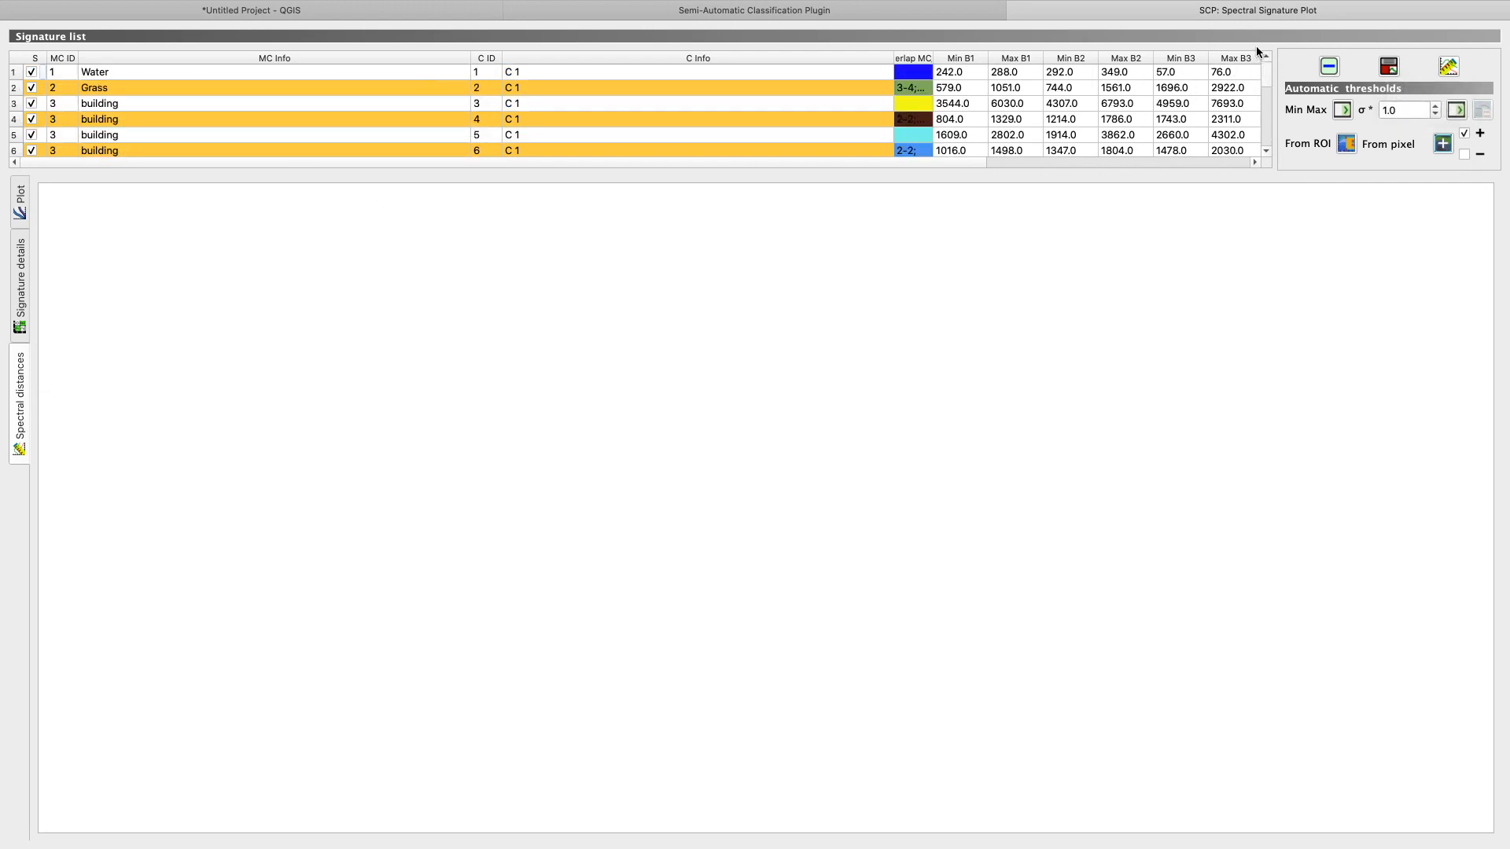
Step: Select signatures 1 to 17 in the plot's signature list and calculate the spectral distances between them
click(16, 73)
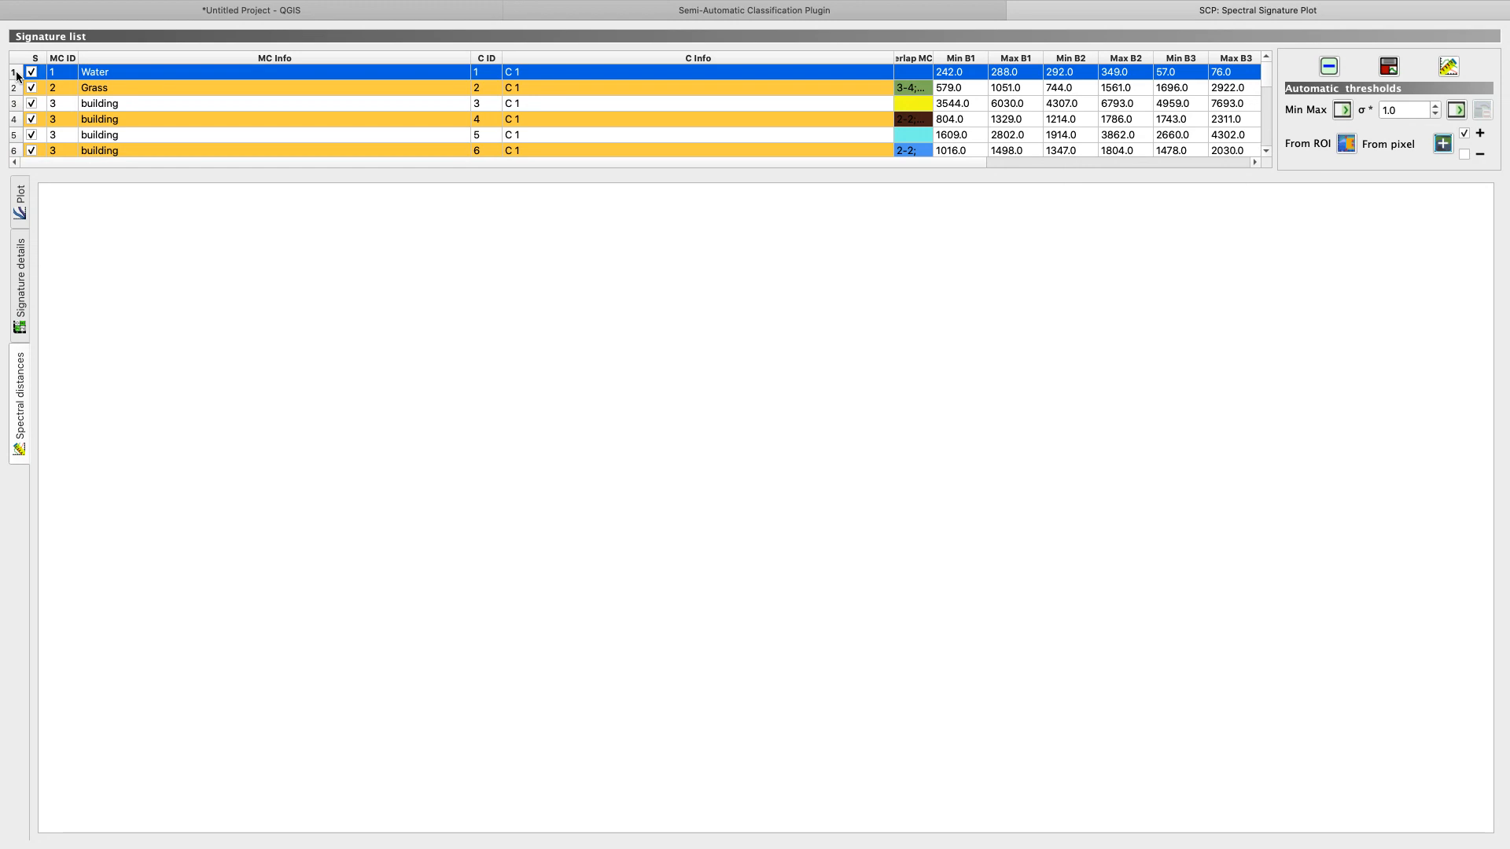
key(shift+Down)
key(shift+Down)
key(shift+Down)
key(shift+Down)
key(shift+Down)
key(shift+Down)
key(shift+Down)
key(shift+Down)
key(shift+Down)
key(shift+Down)
key(shift+Down)
key(shift+Down)
key(shift+Down)
key(shift+Down)
key(shift+Down)
key(shift+Down)
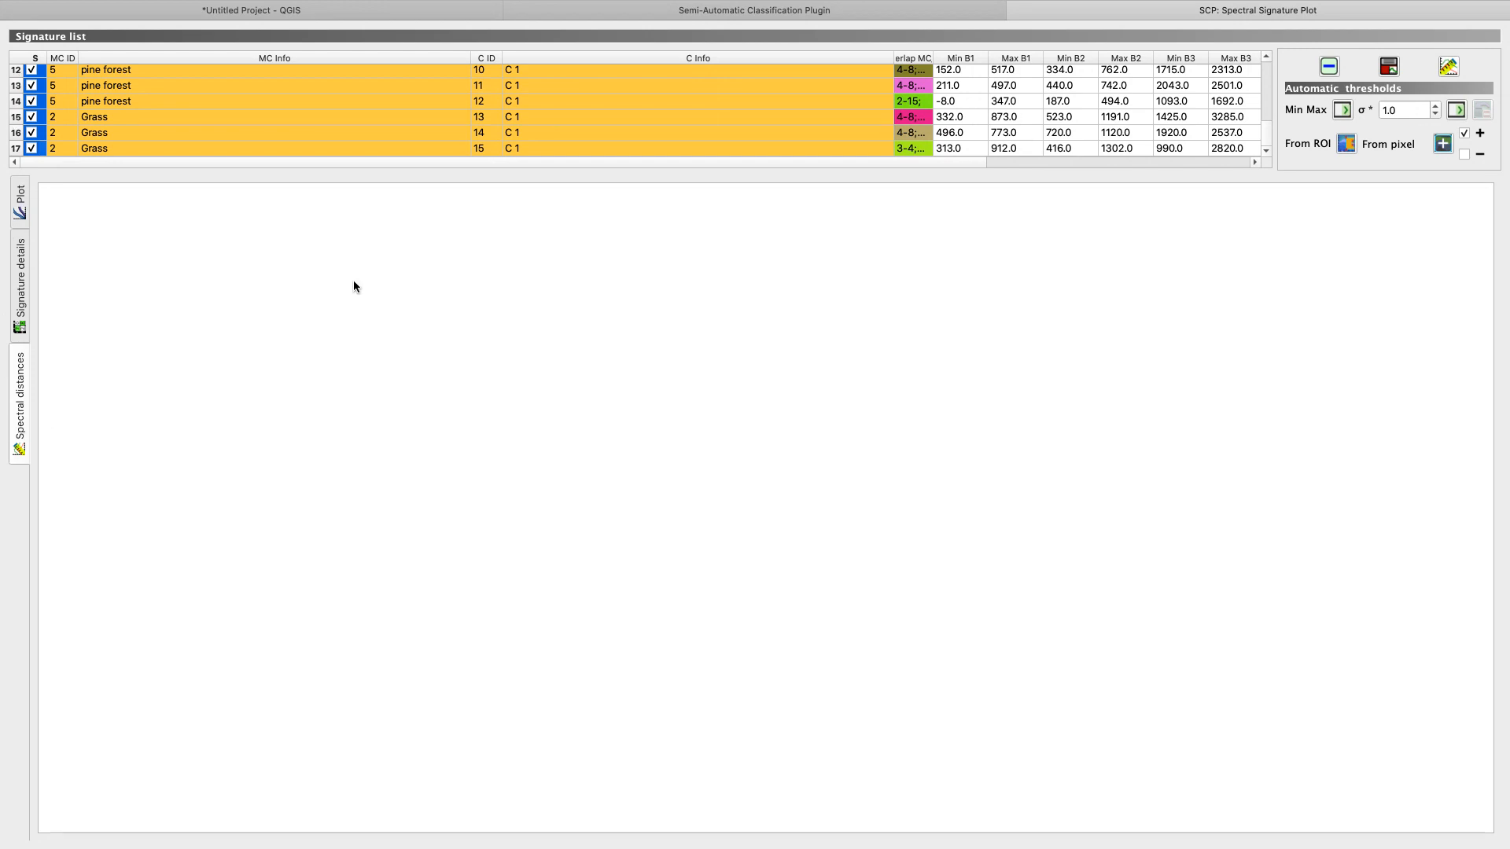
click(1449, 67)
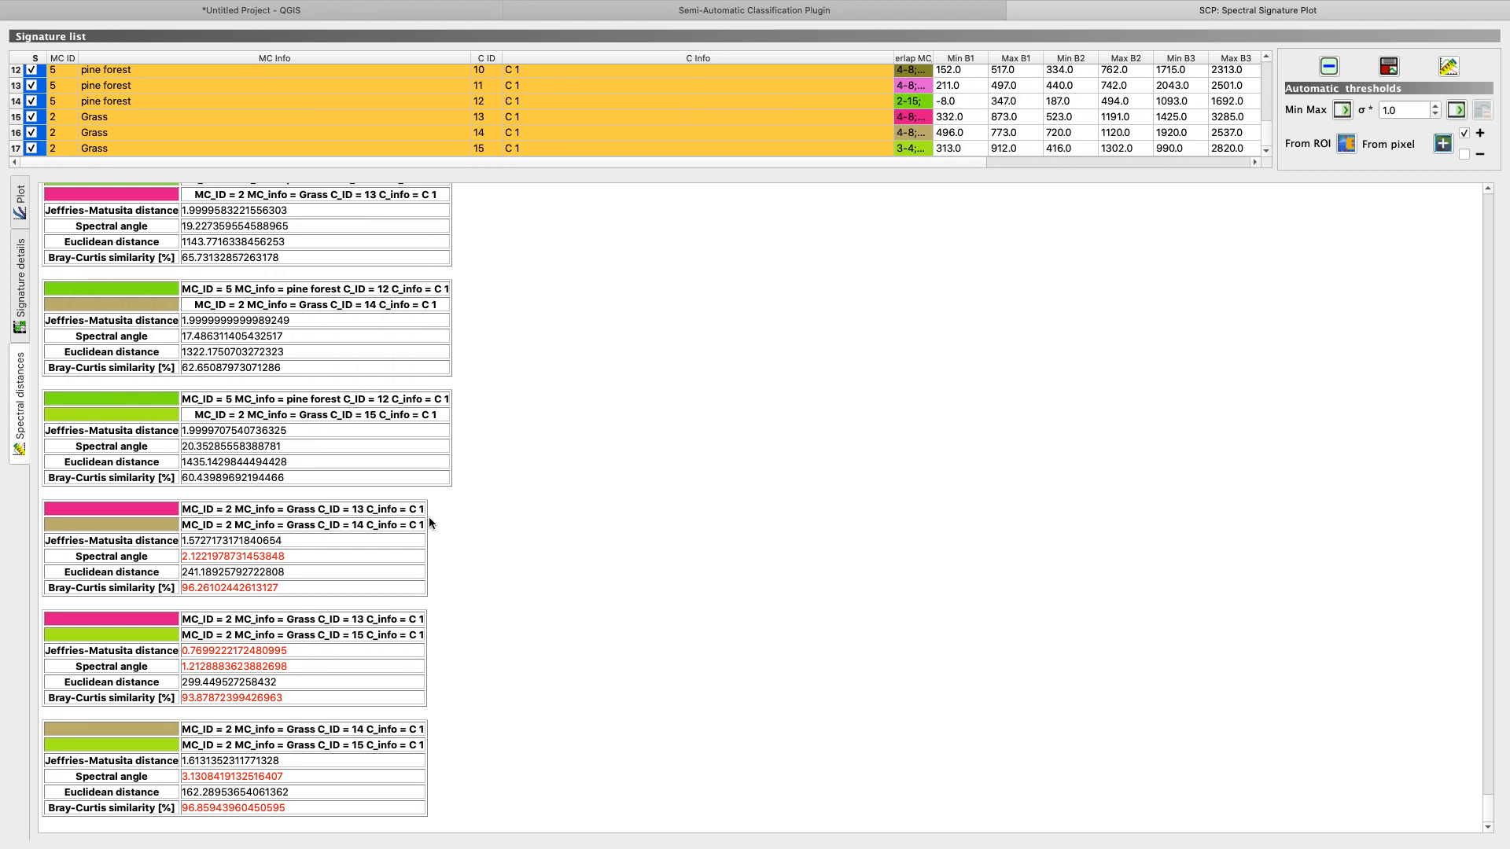
Step: Examine the spectral distance tables for red-highlighted similar signature pairs, close the spectral signature plot and return to the project map
scroll(465, 518, up, 15)
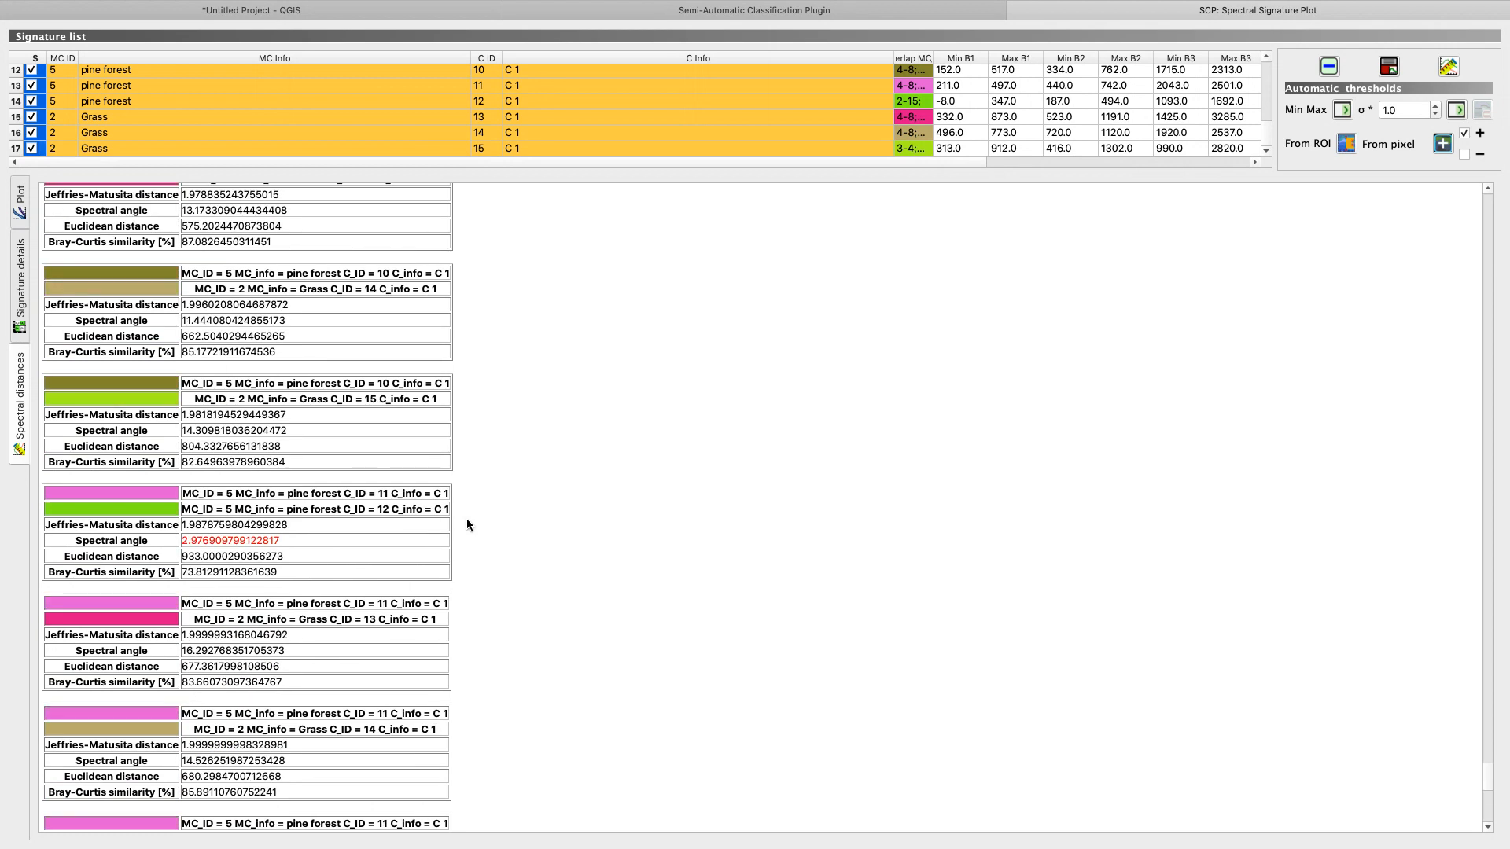
scroll(466, 519, up, 15)
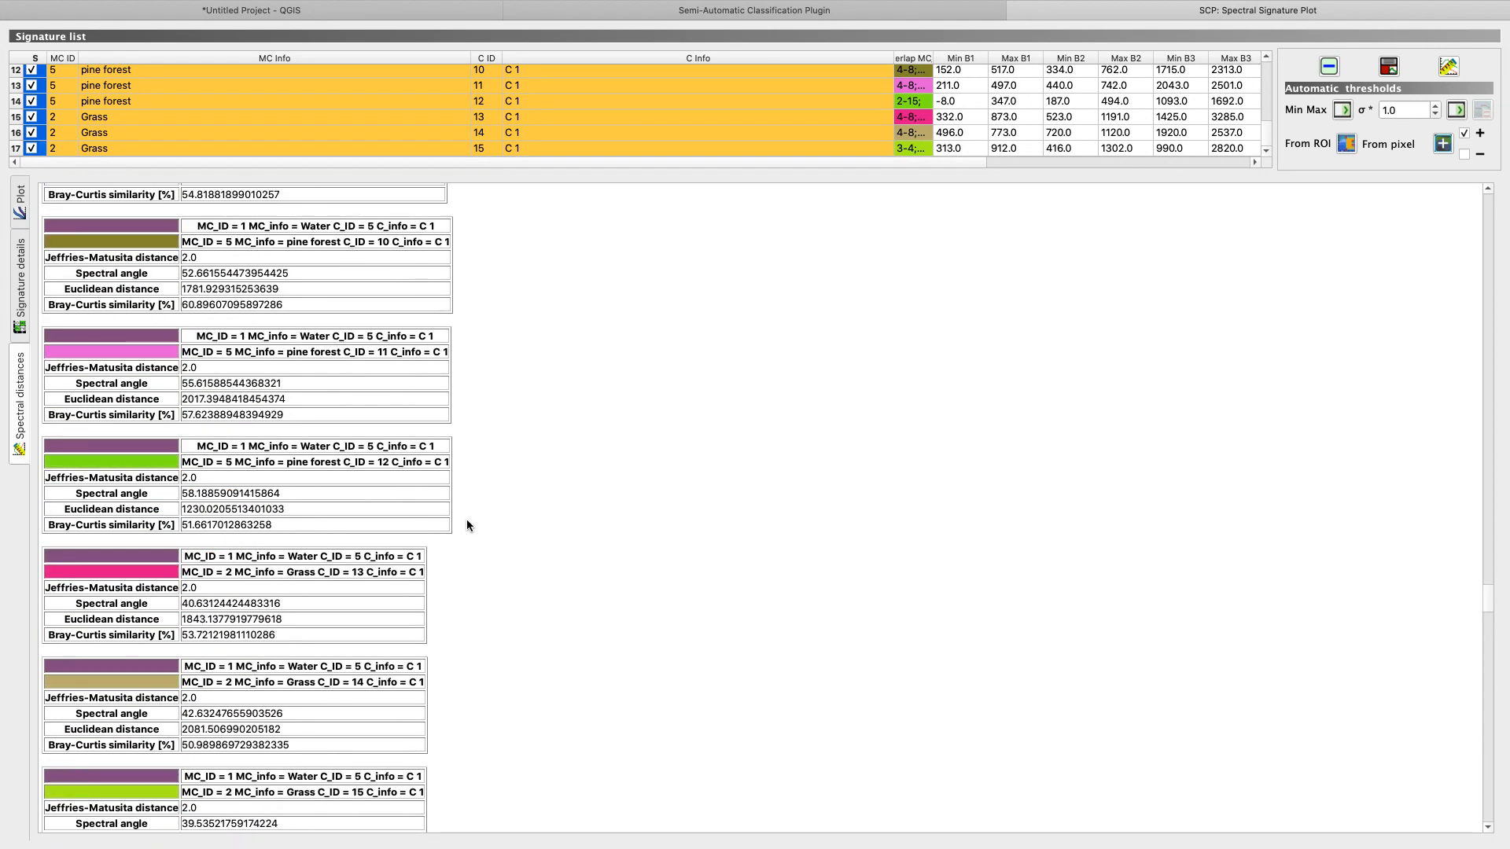
drag(1493, 593, 1492, 277)
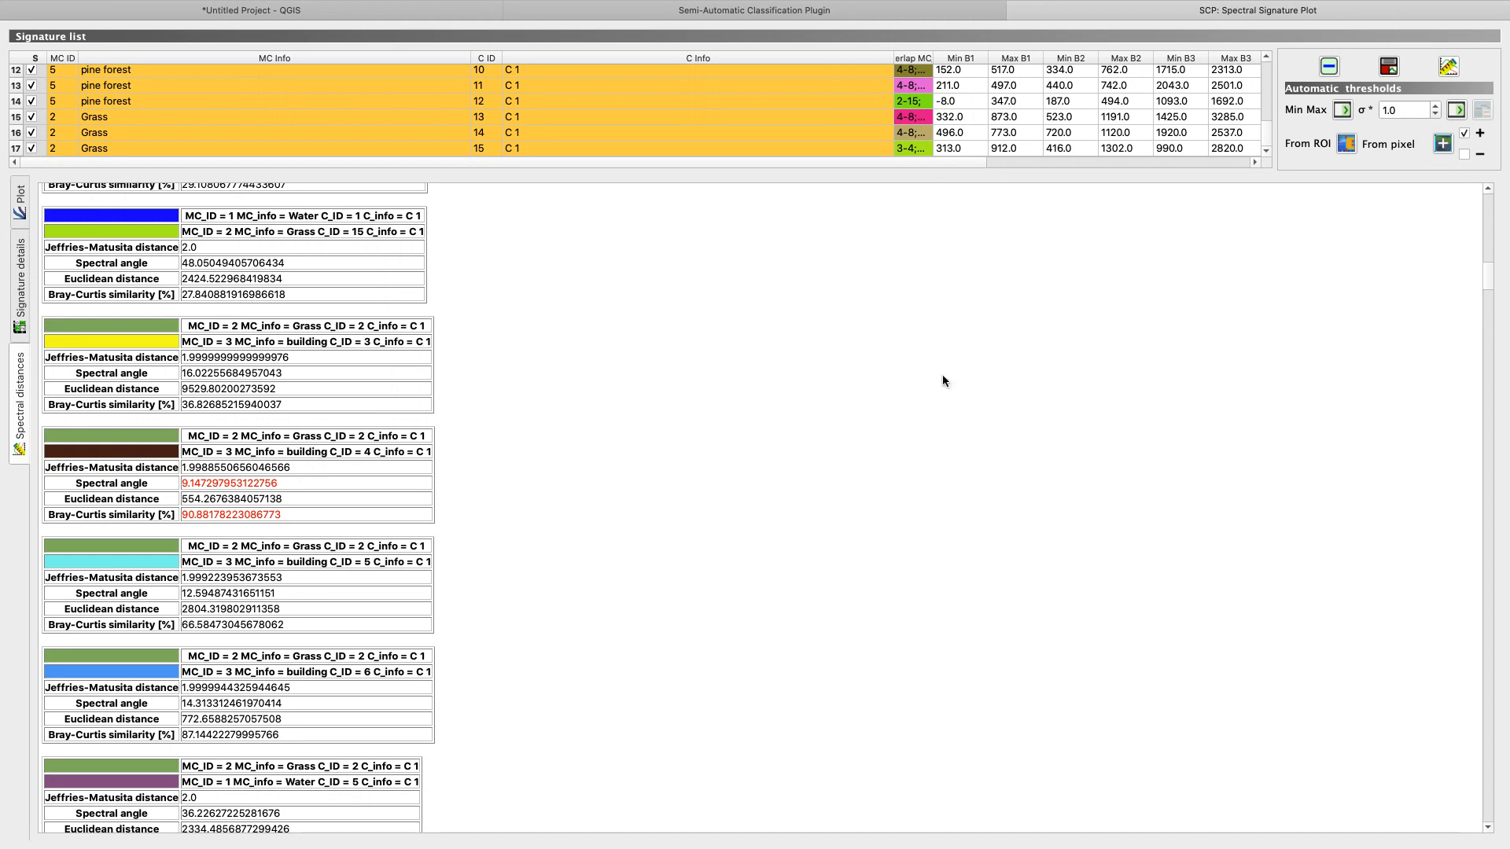
drag(1487, 281, 1487, 318)
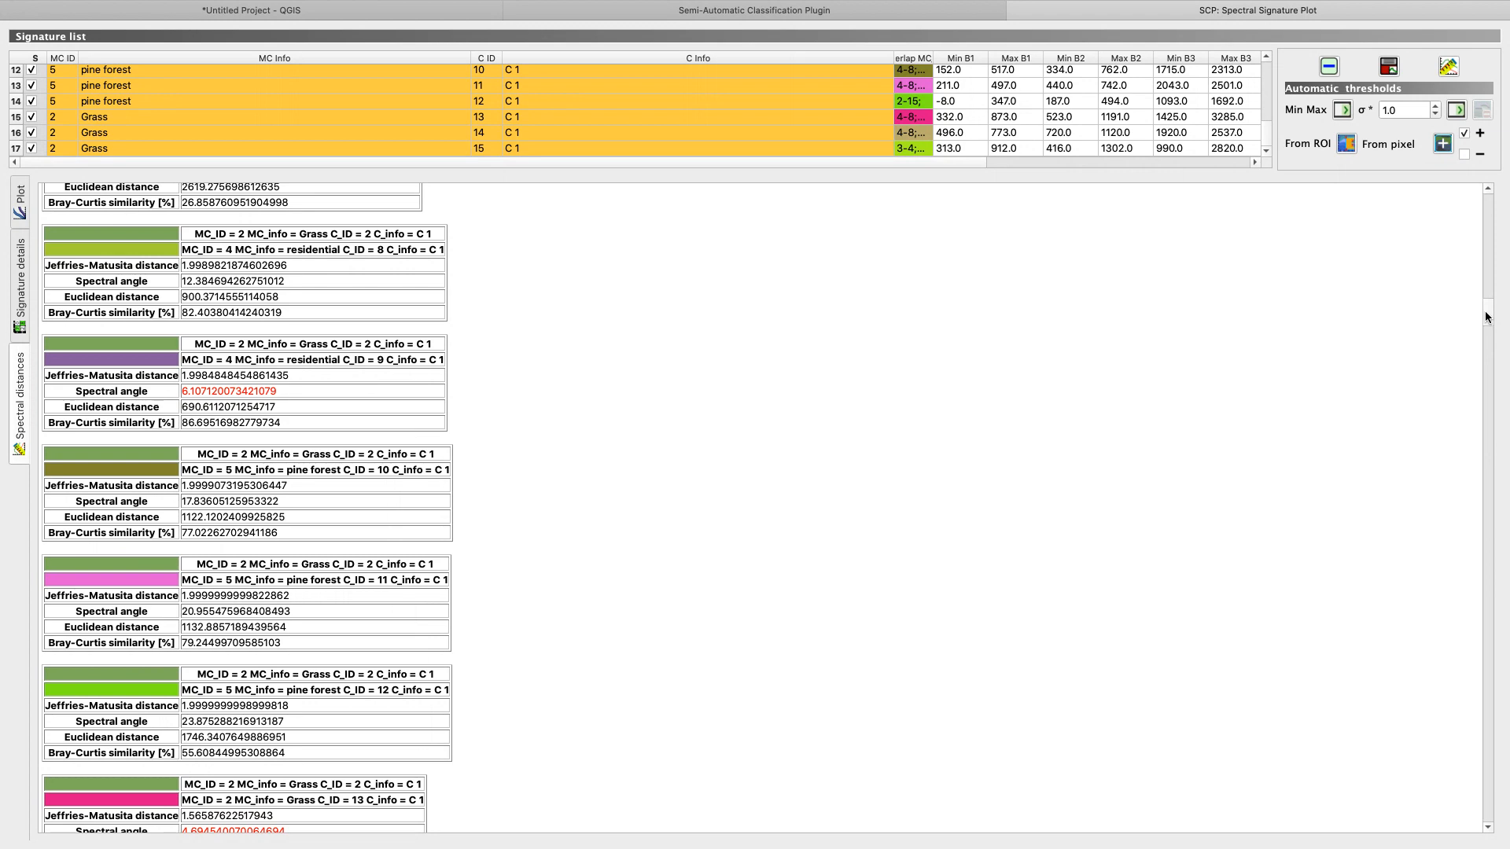
drag(1487, 317, 1496, 472)
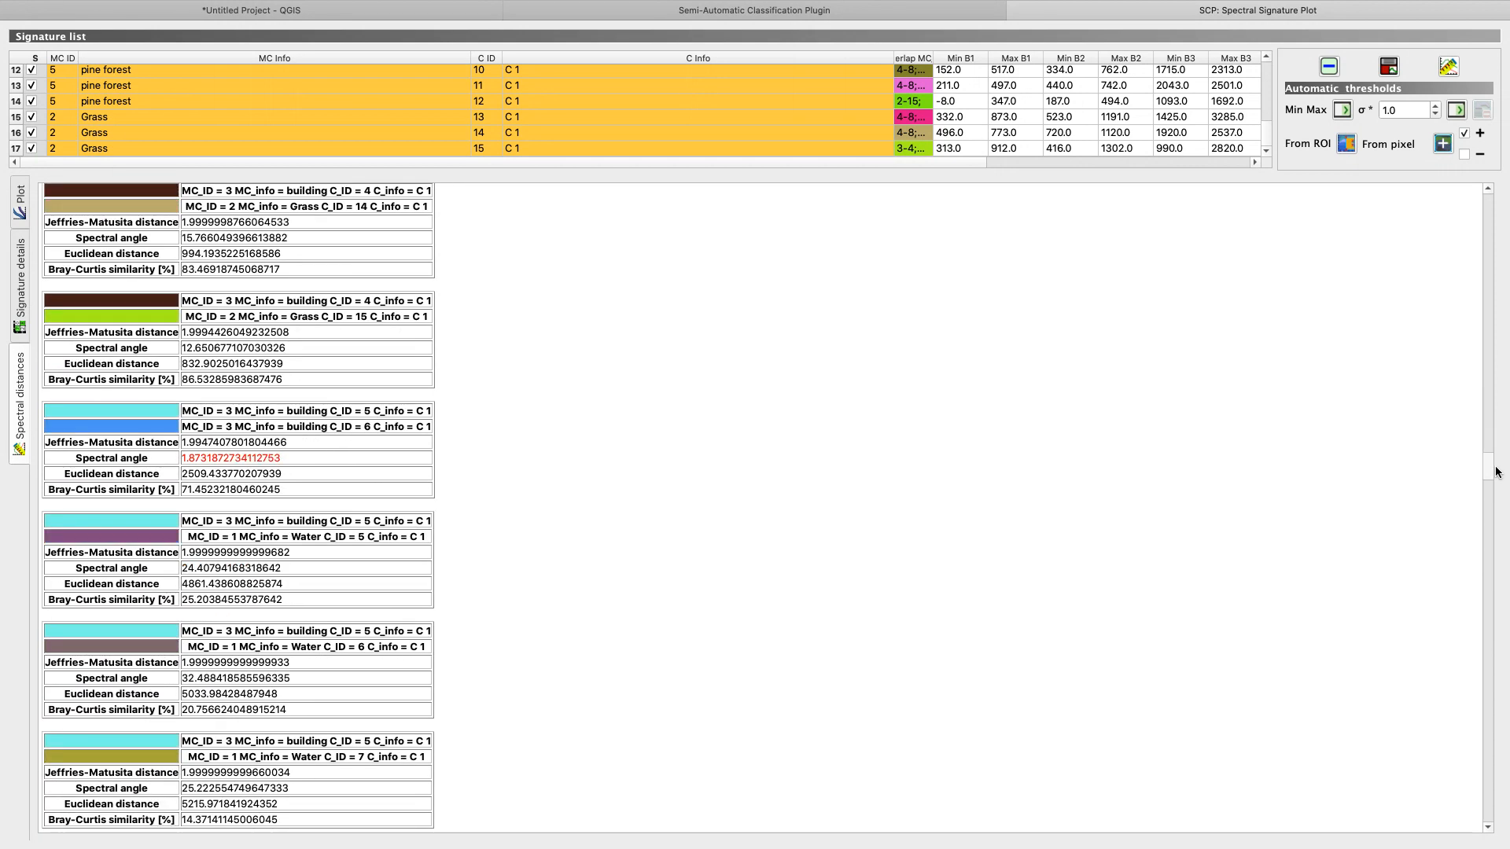
drag(1497, 472, 1473, 725)
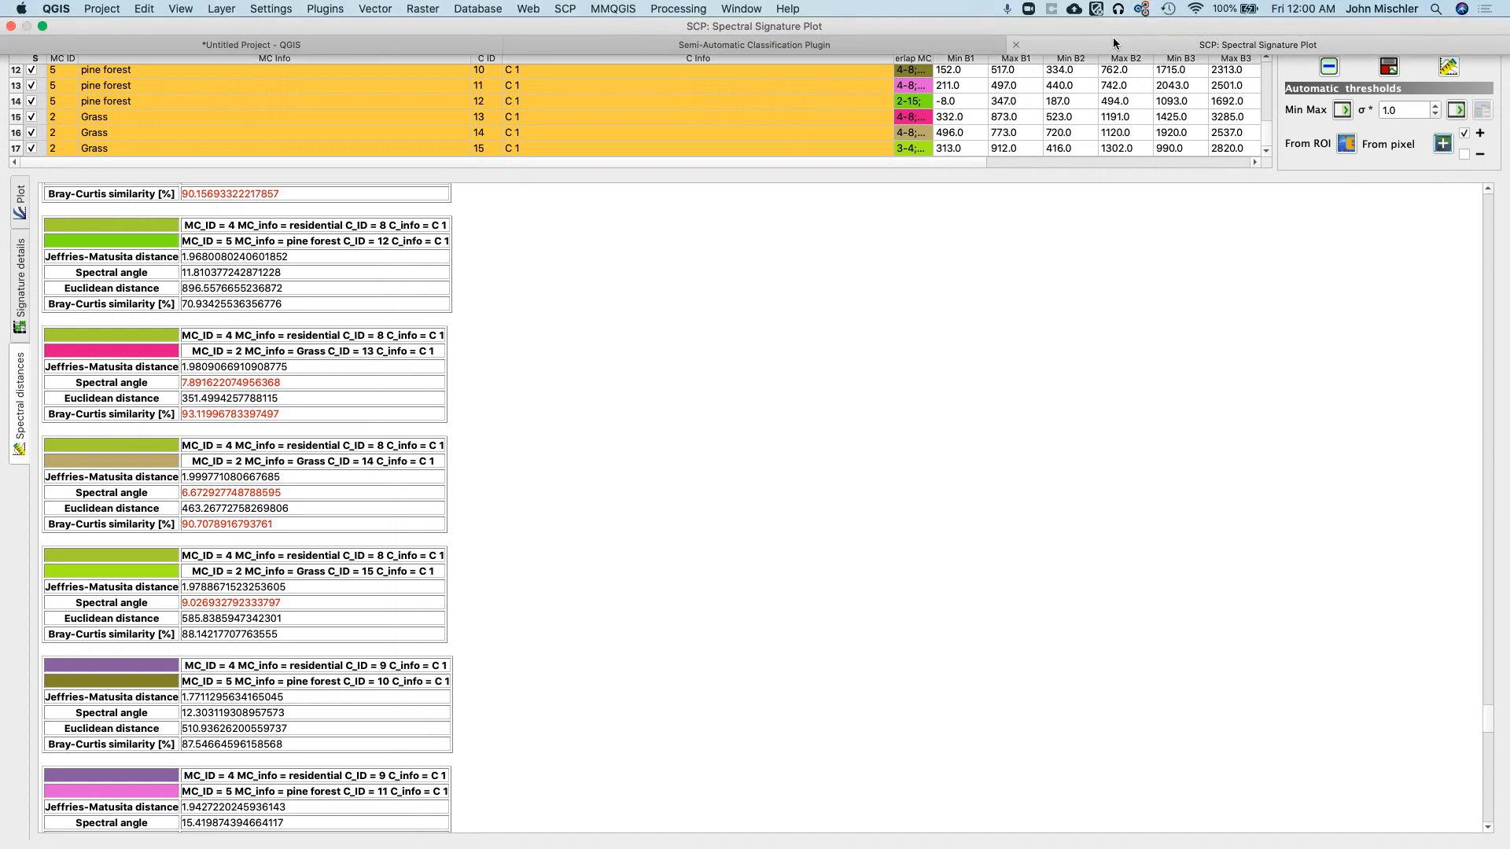
click(1016, 44)
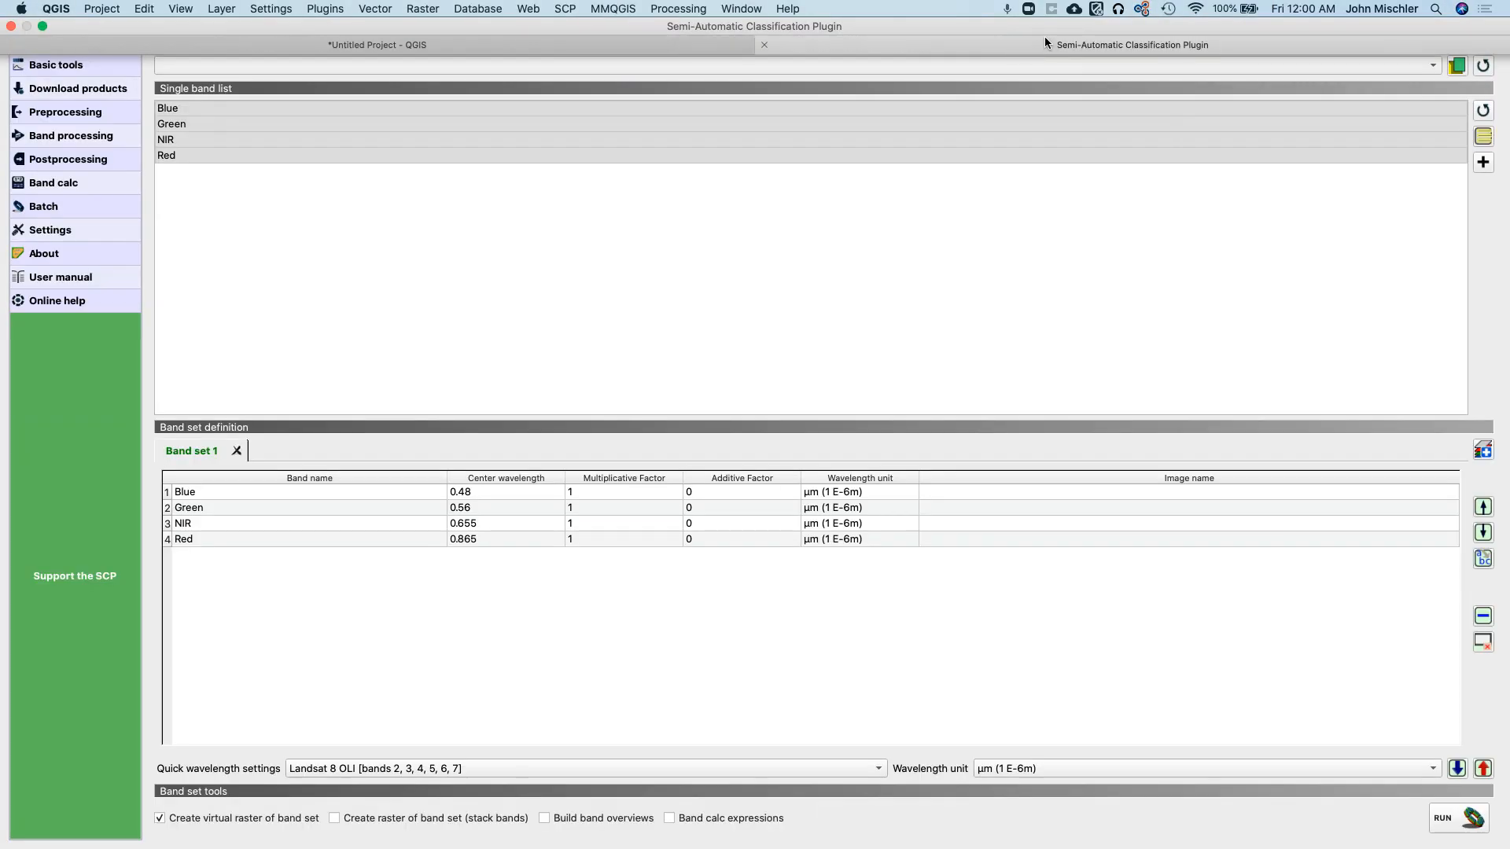
click(442, 47)
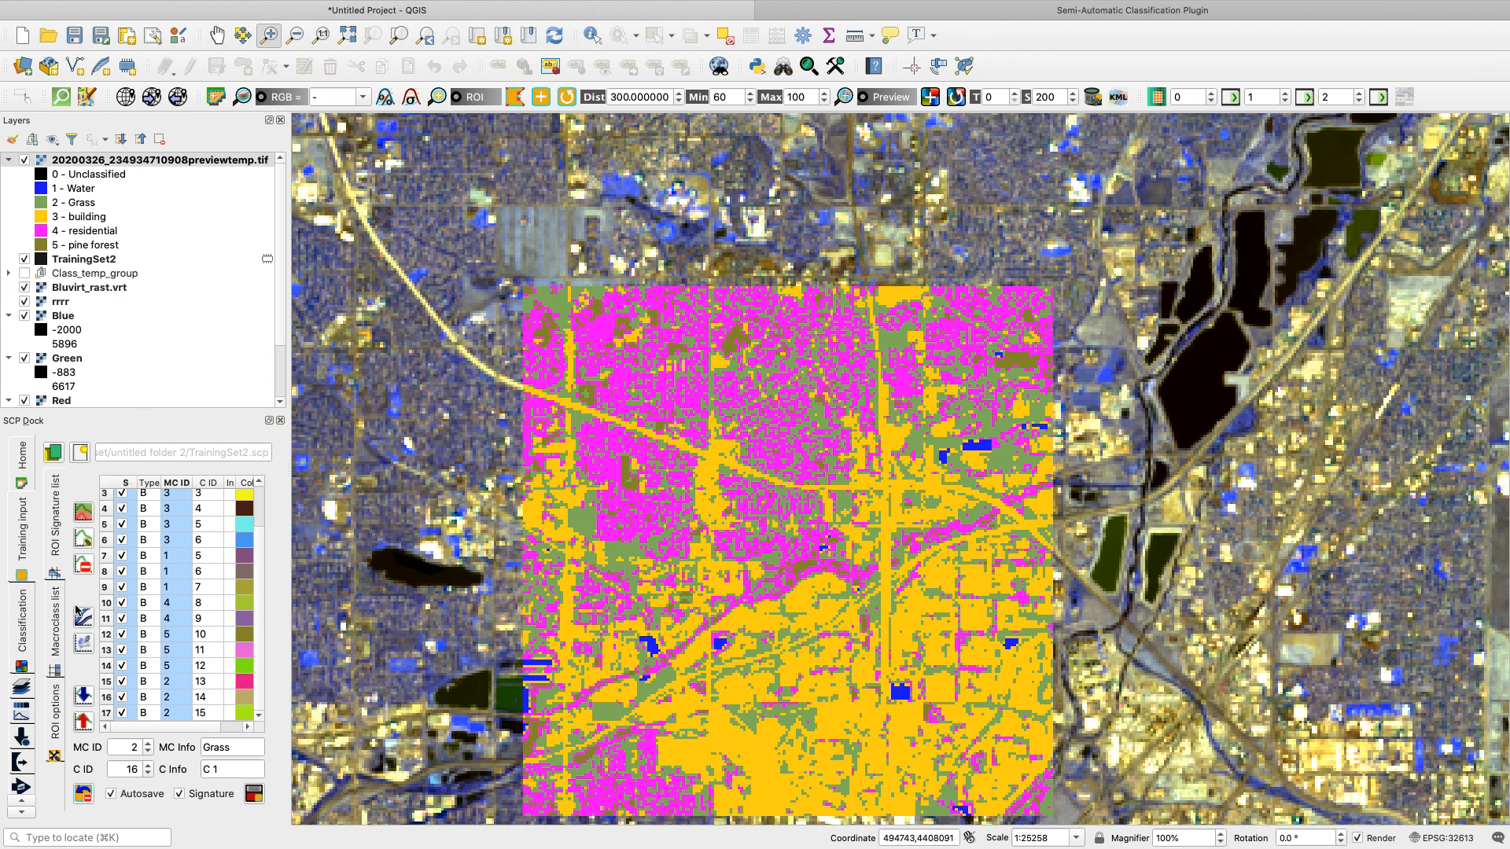
Step: Set the classification algorithm to Minimum Distance and redo the classification preview at the same point
click(24, 626)
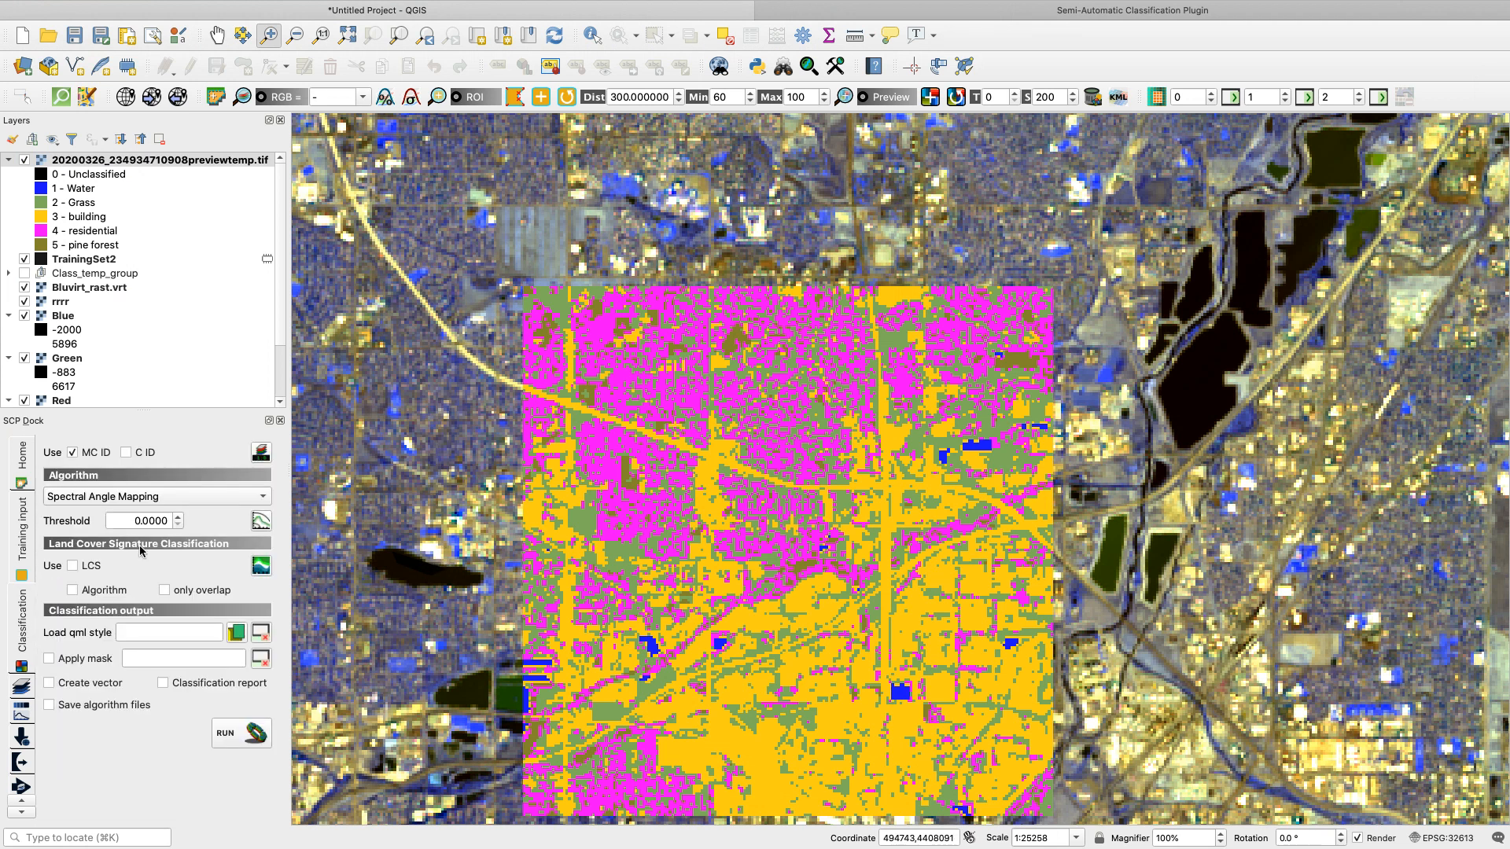
click(132, 504)
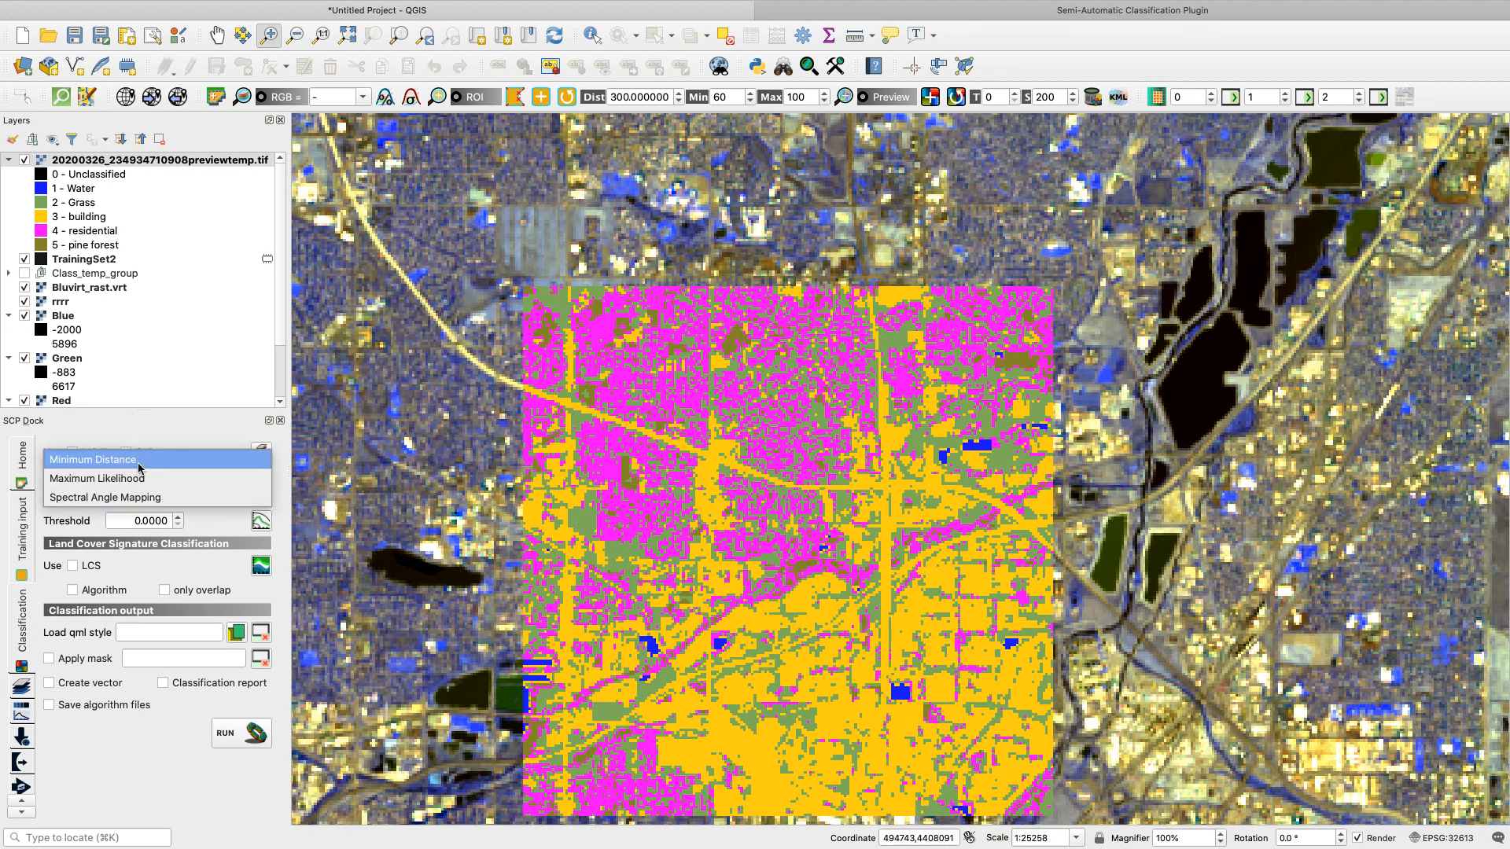
click(138, 464)
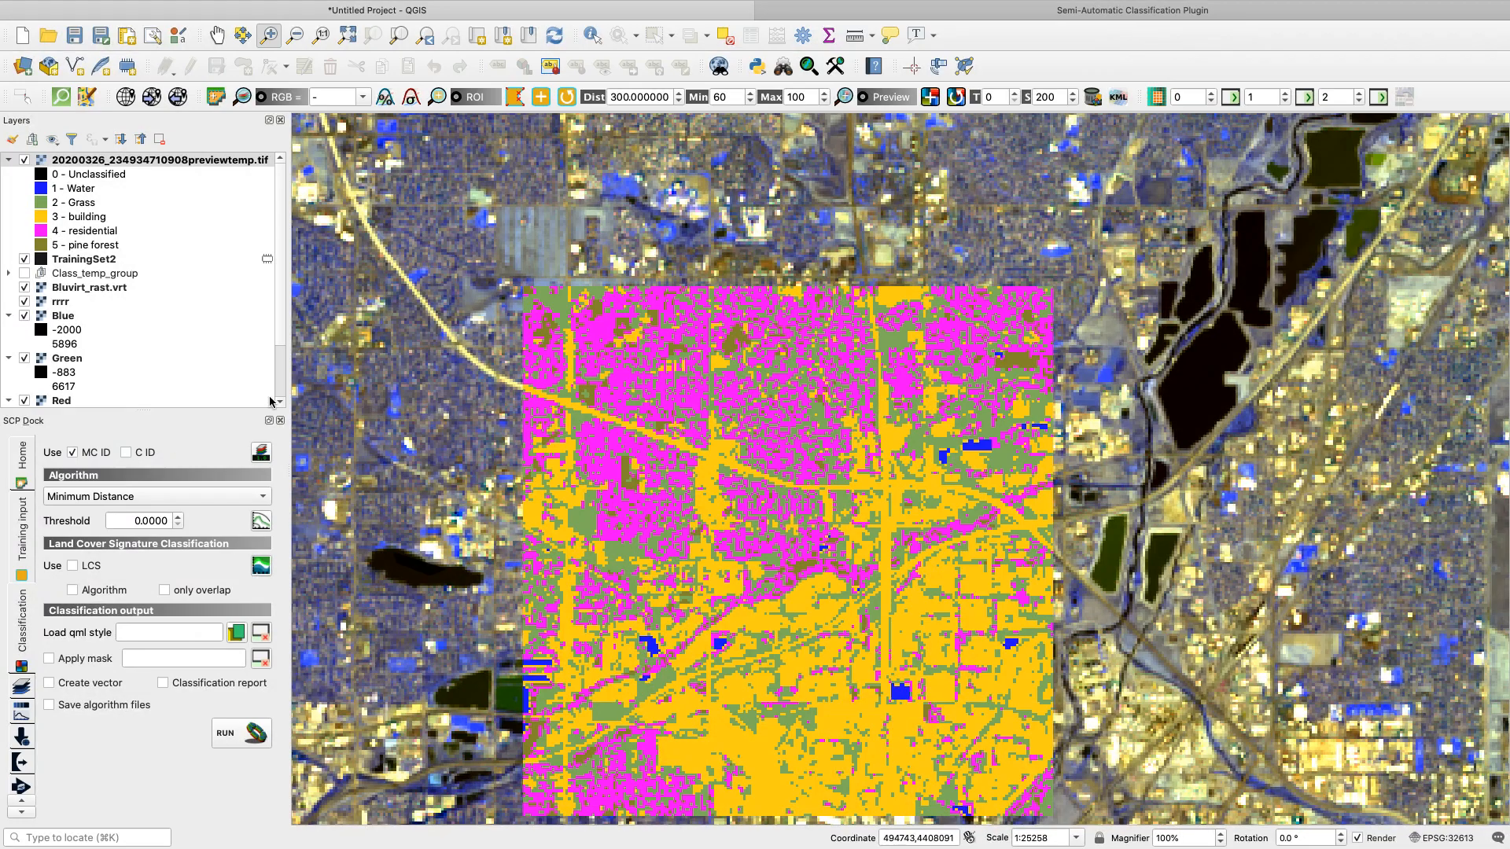
click(956, 96)
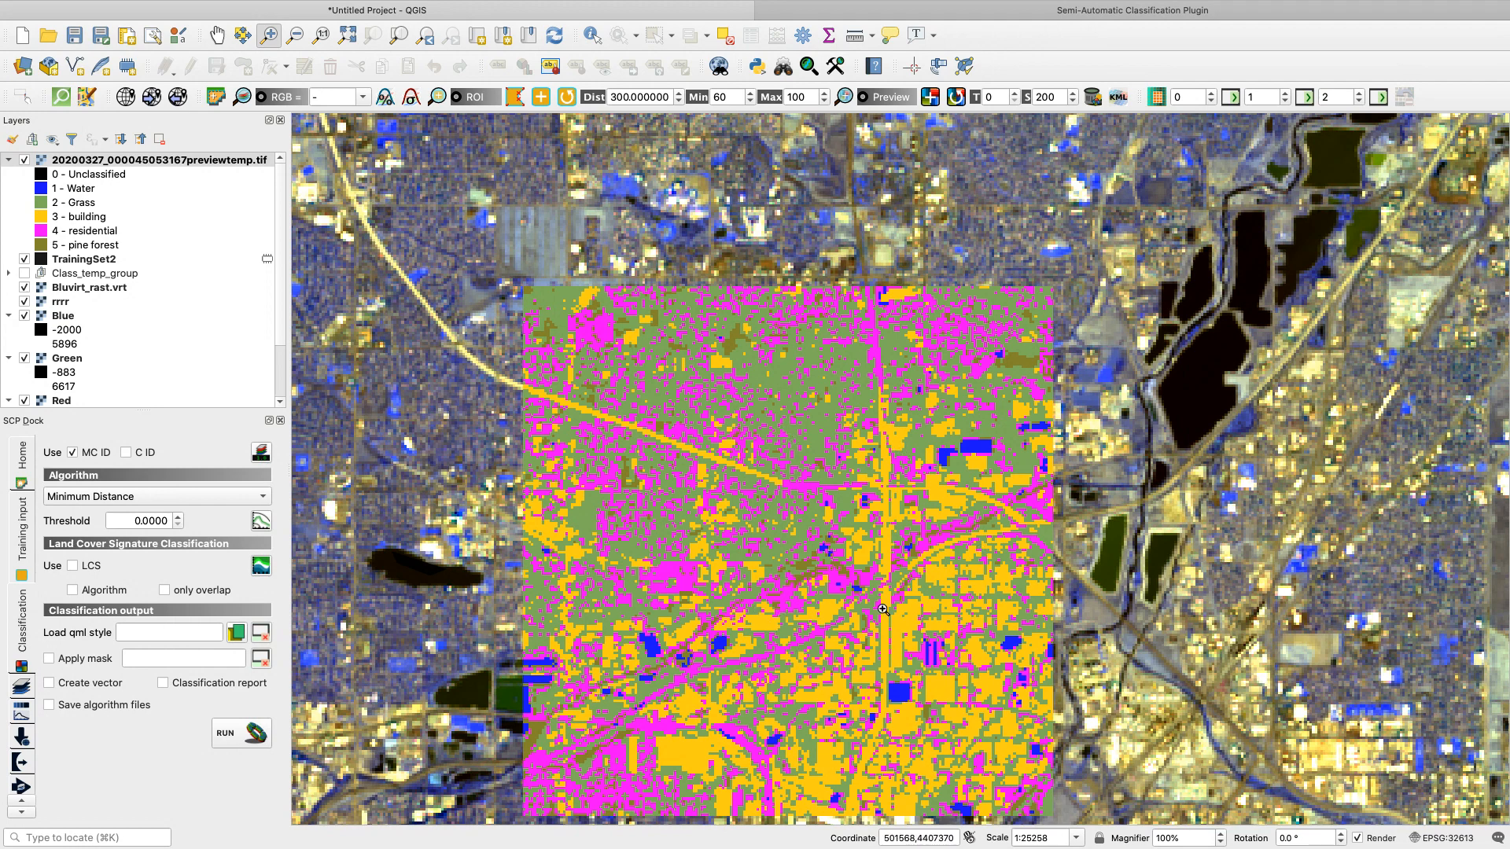
Step: Set the classification algorithm to Maximum Likelihood and redo the preview at the same point
click(265, 500)
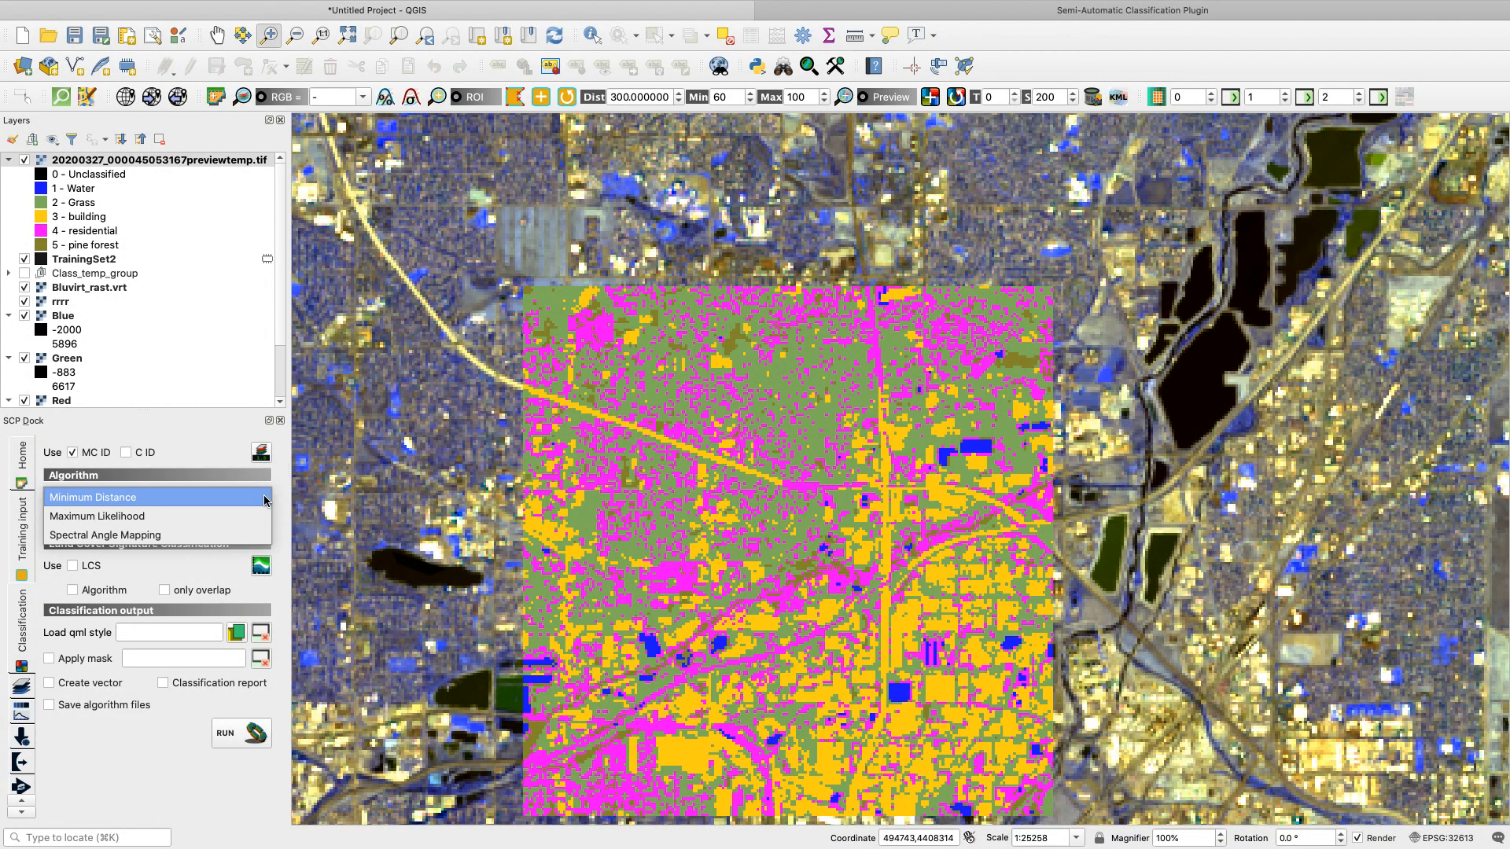
click(221, 516)
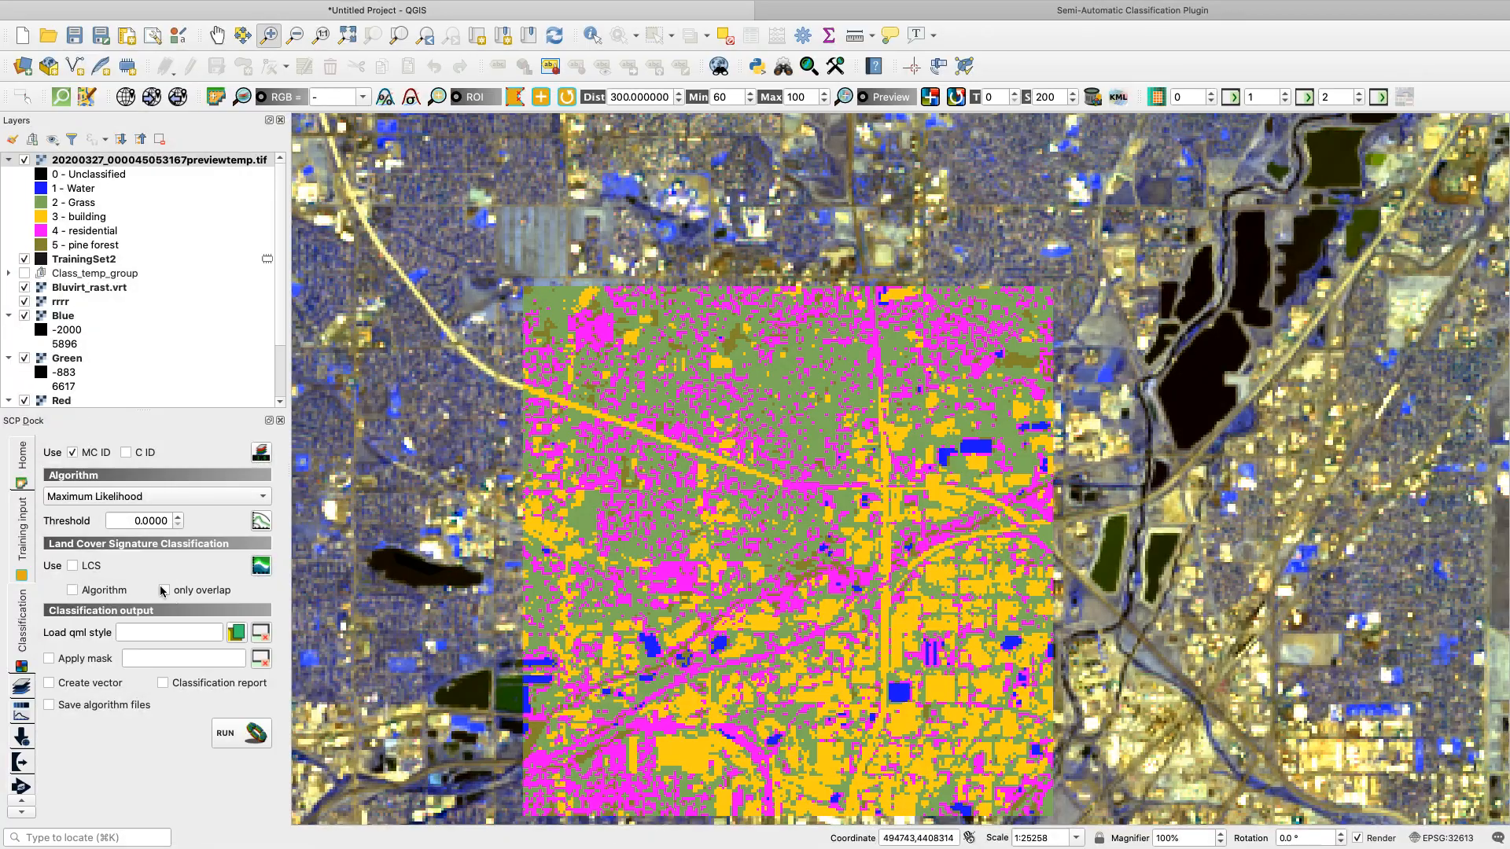
click(954, 96)
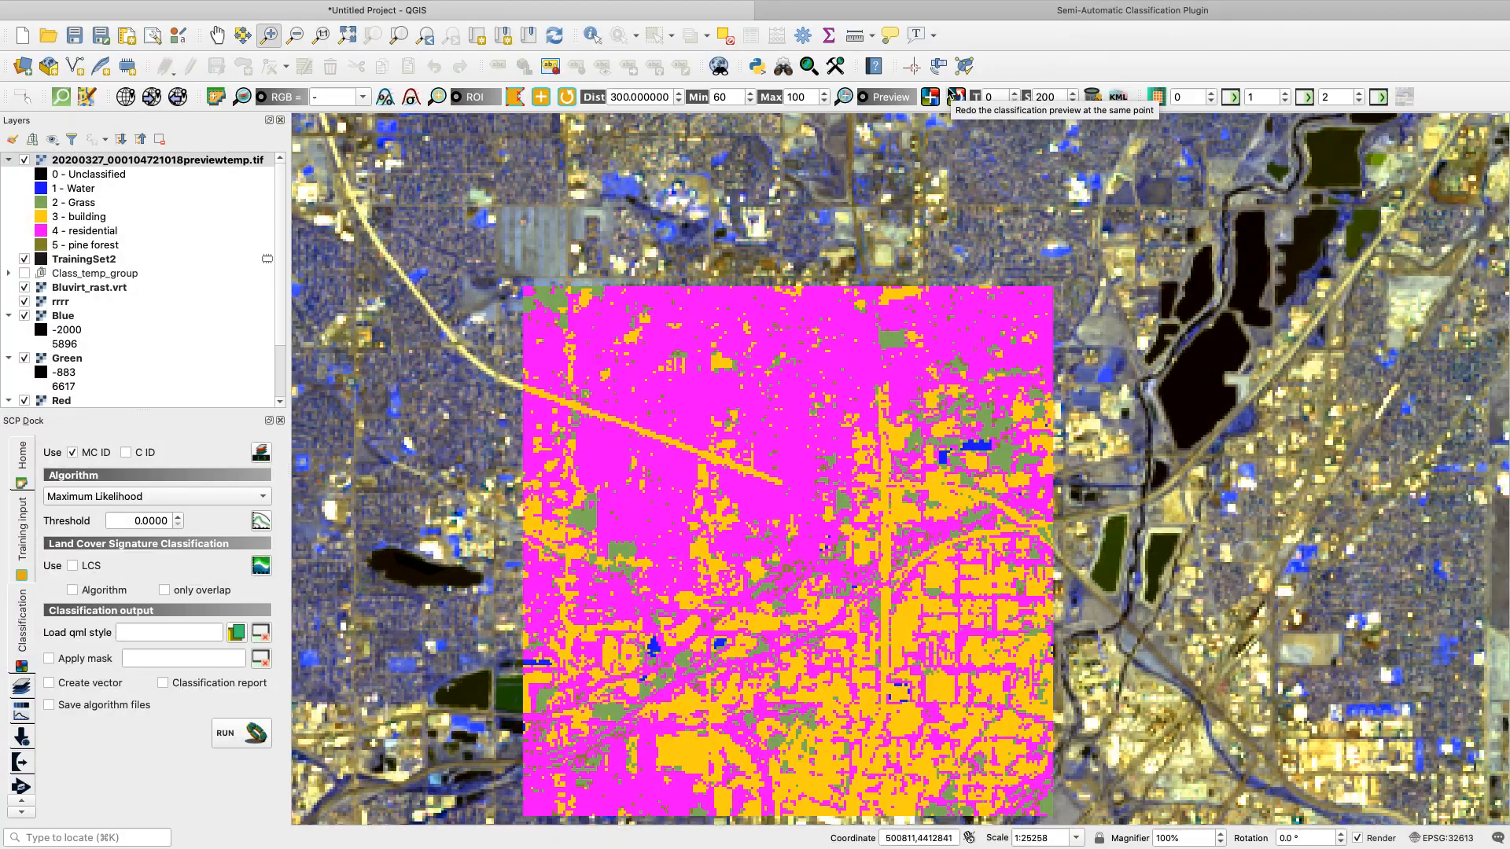
Step: Set the classification algorithm to Spectral Angle Mapping and redo the preview at the same point for comparison
click(258, 499)
click(226, 516)
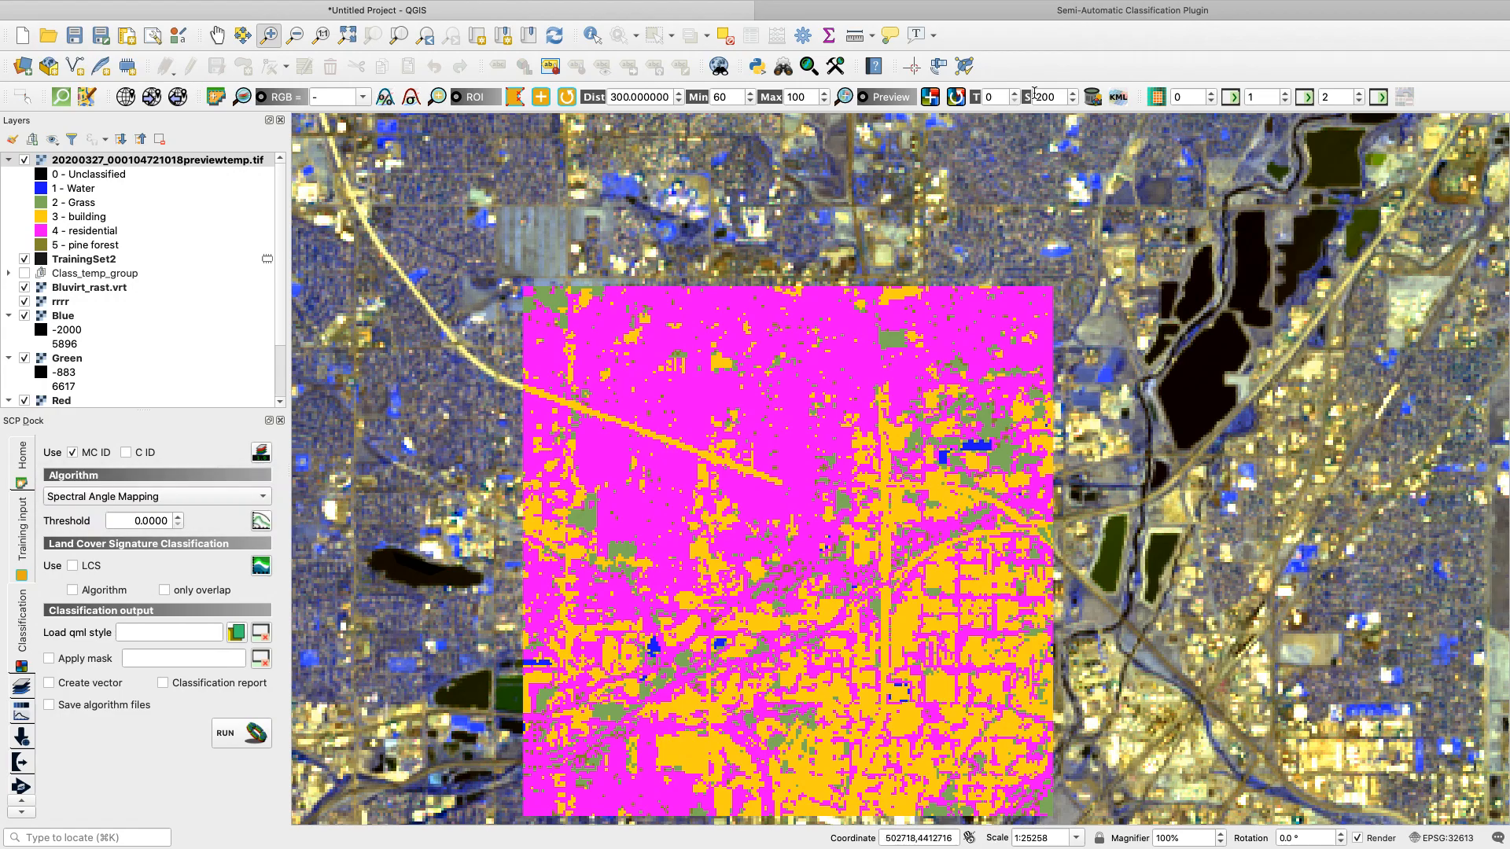
click(955, 100)
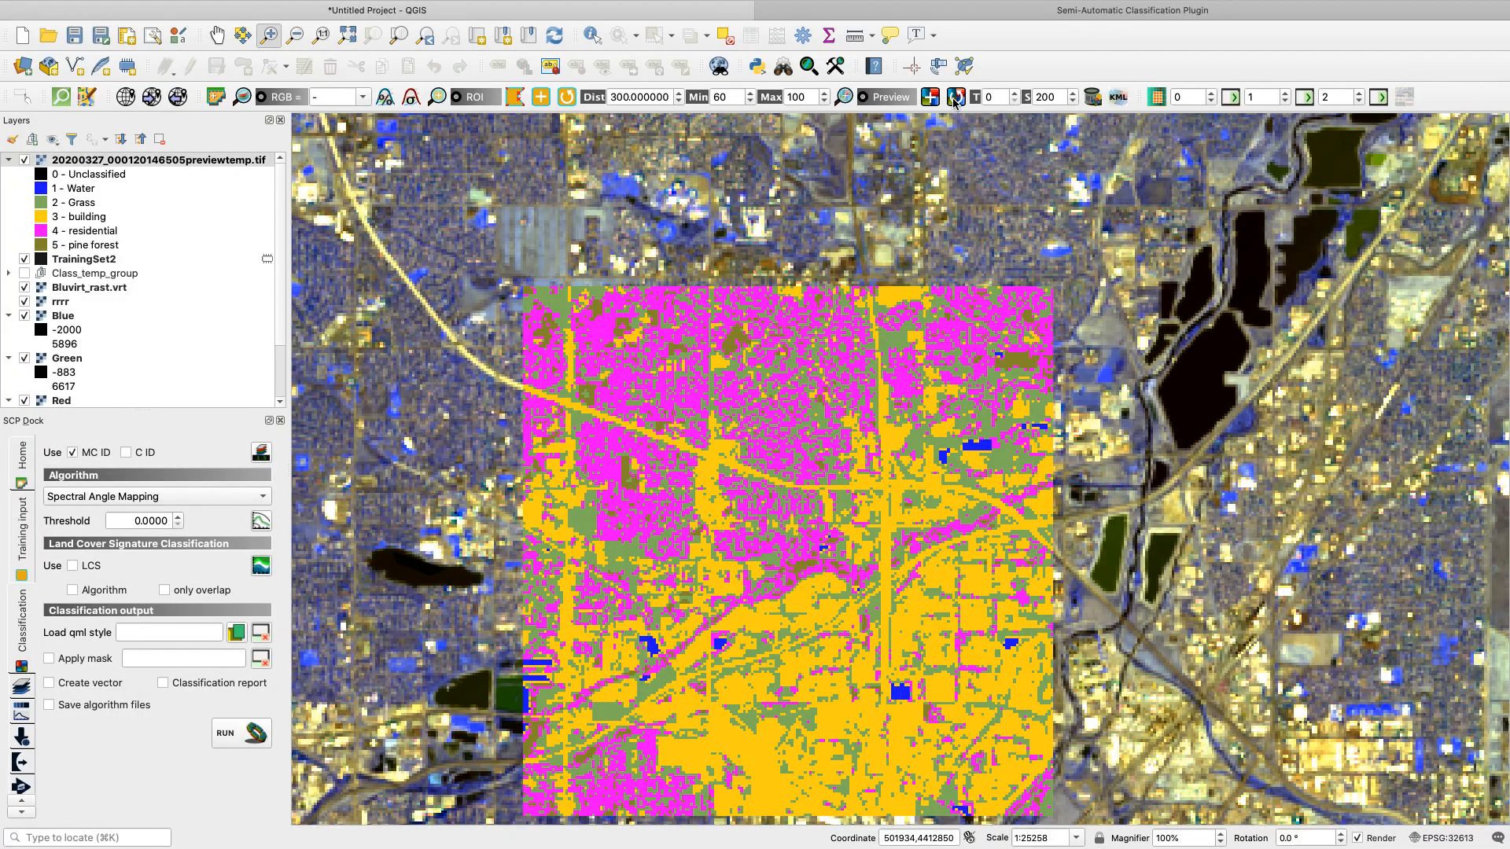
Step: Switch the algorithm back to Minimum Distance and regenerate the preview at the same point
click(149, 501)
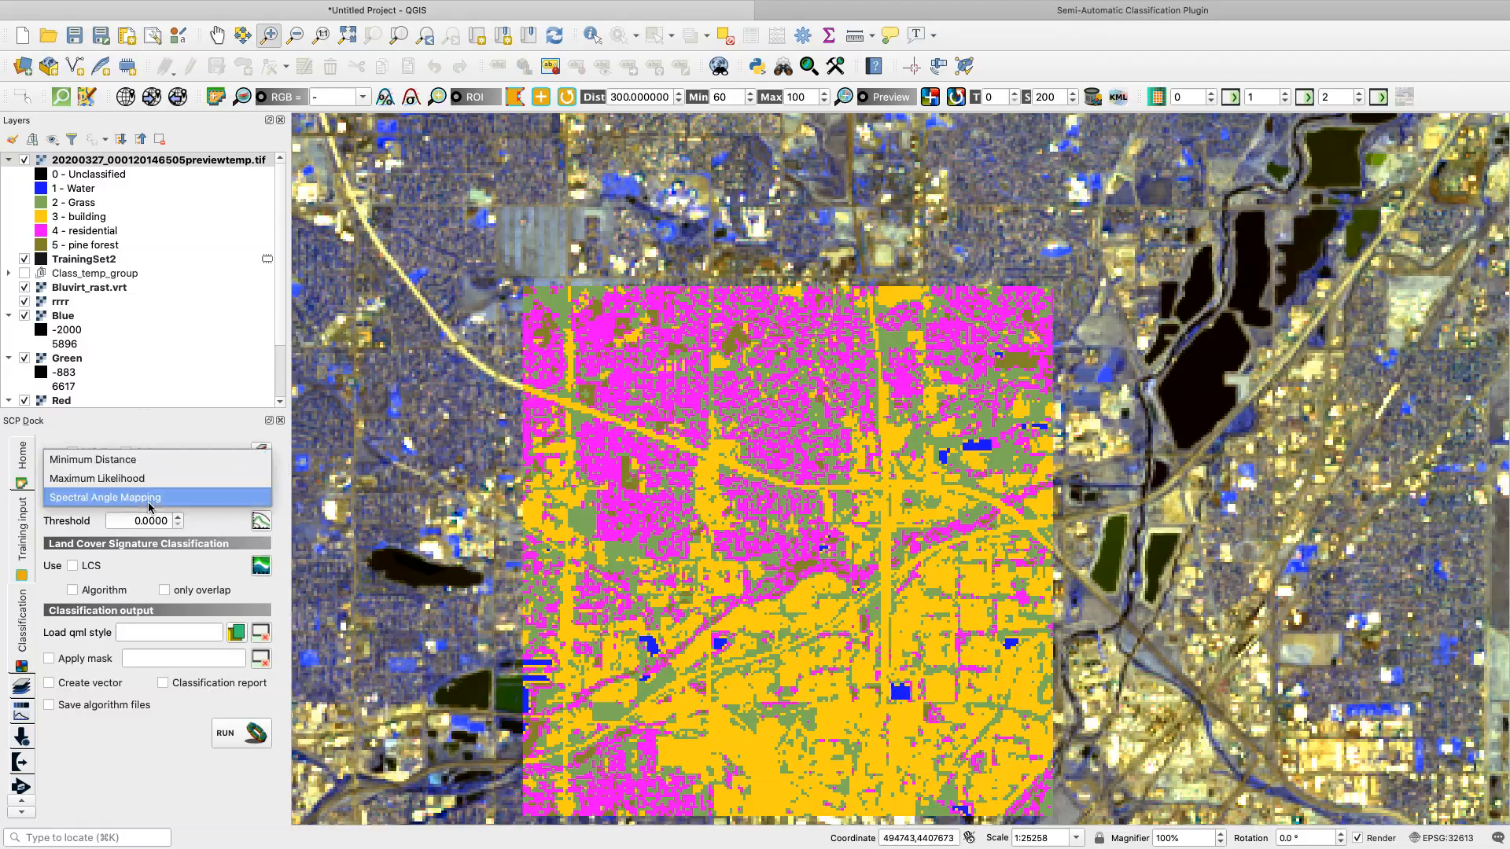
click(152, 462)
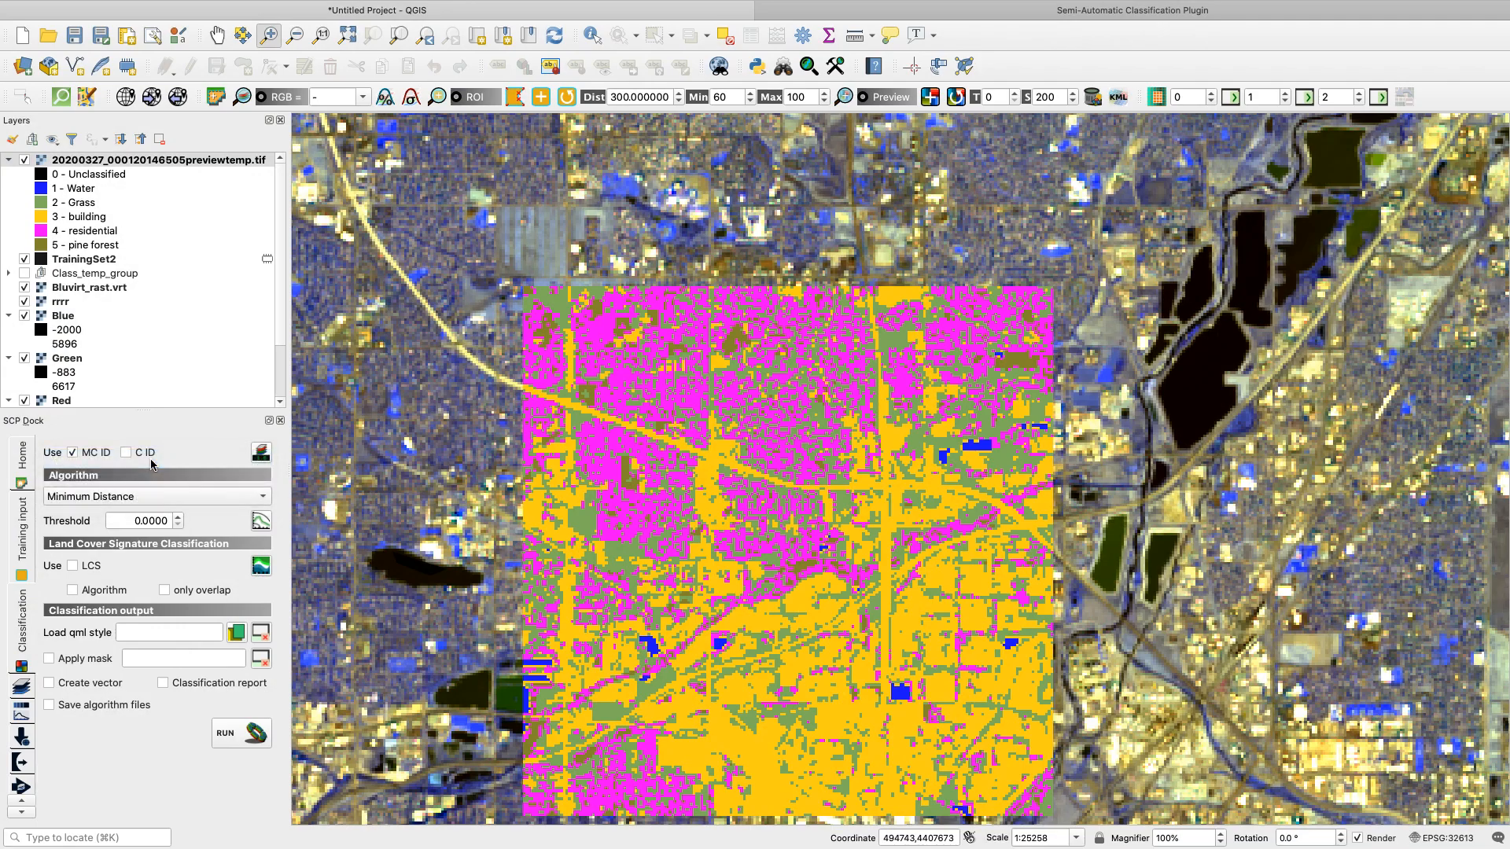
click(955, 97)
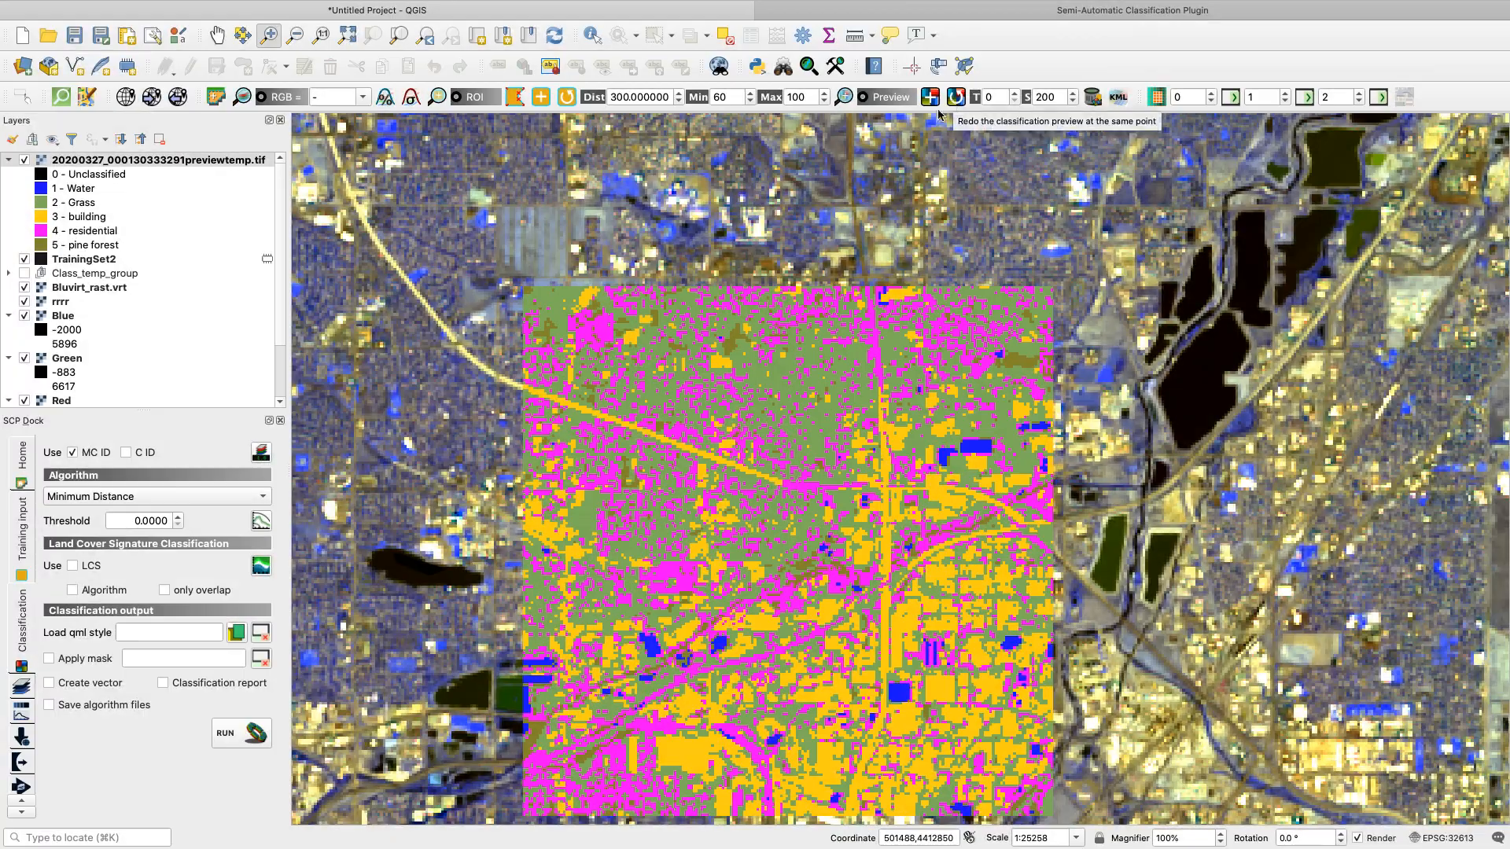
Step: Redo the preview with the Spectral Angle Mapping algorithm and create another preview over the northwestern part of the displayed imagery
click(197, 496)
click(189, 535)
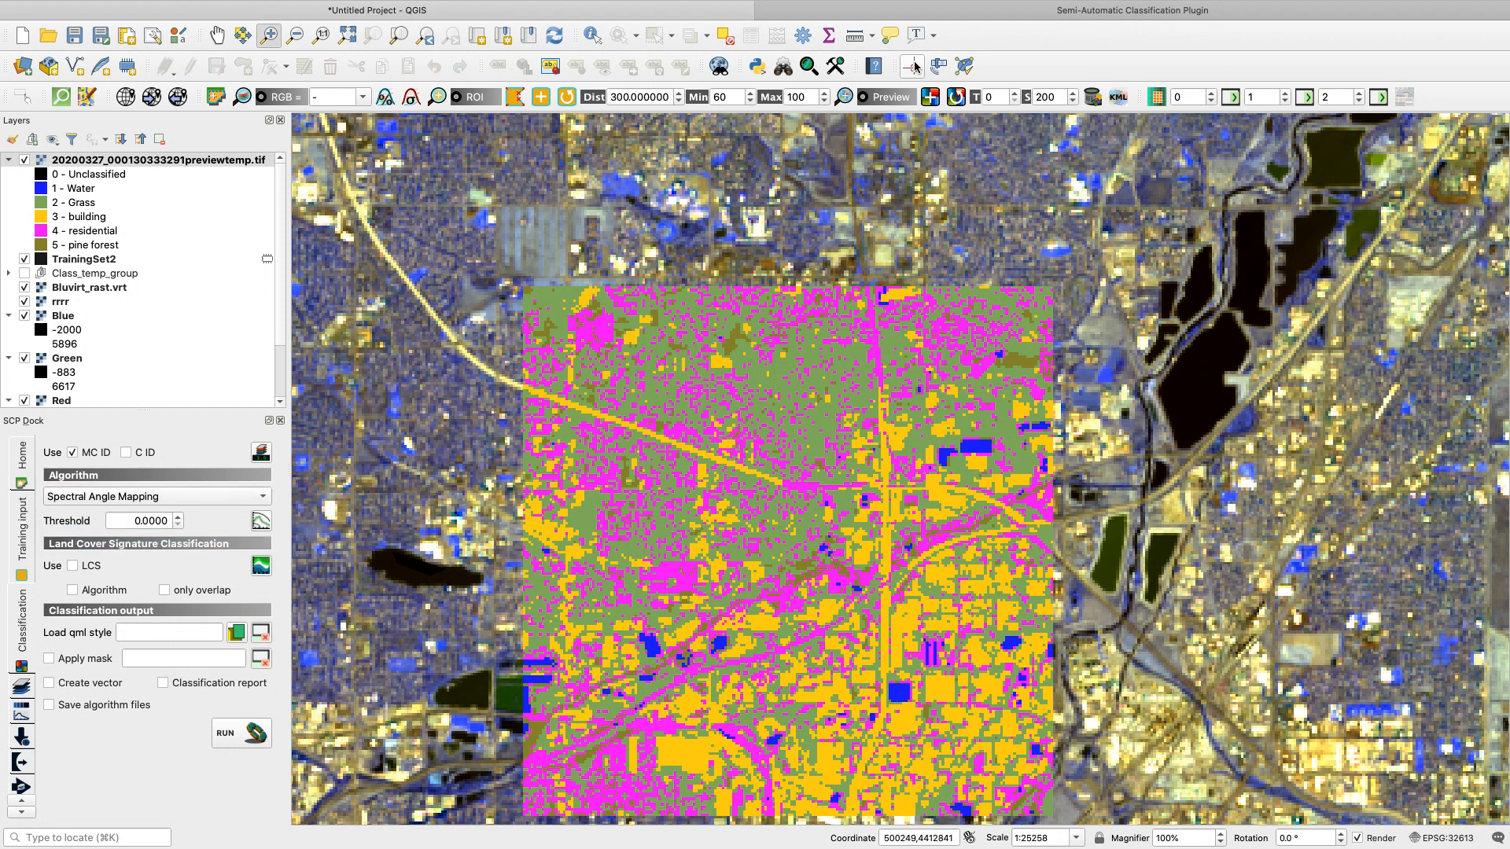
click(955, 97)
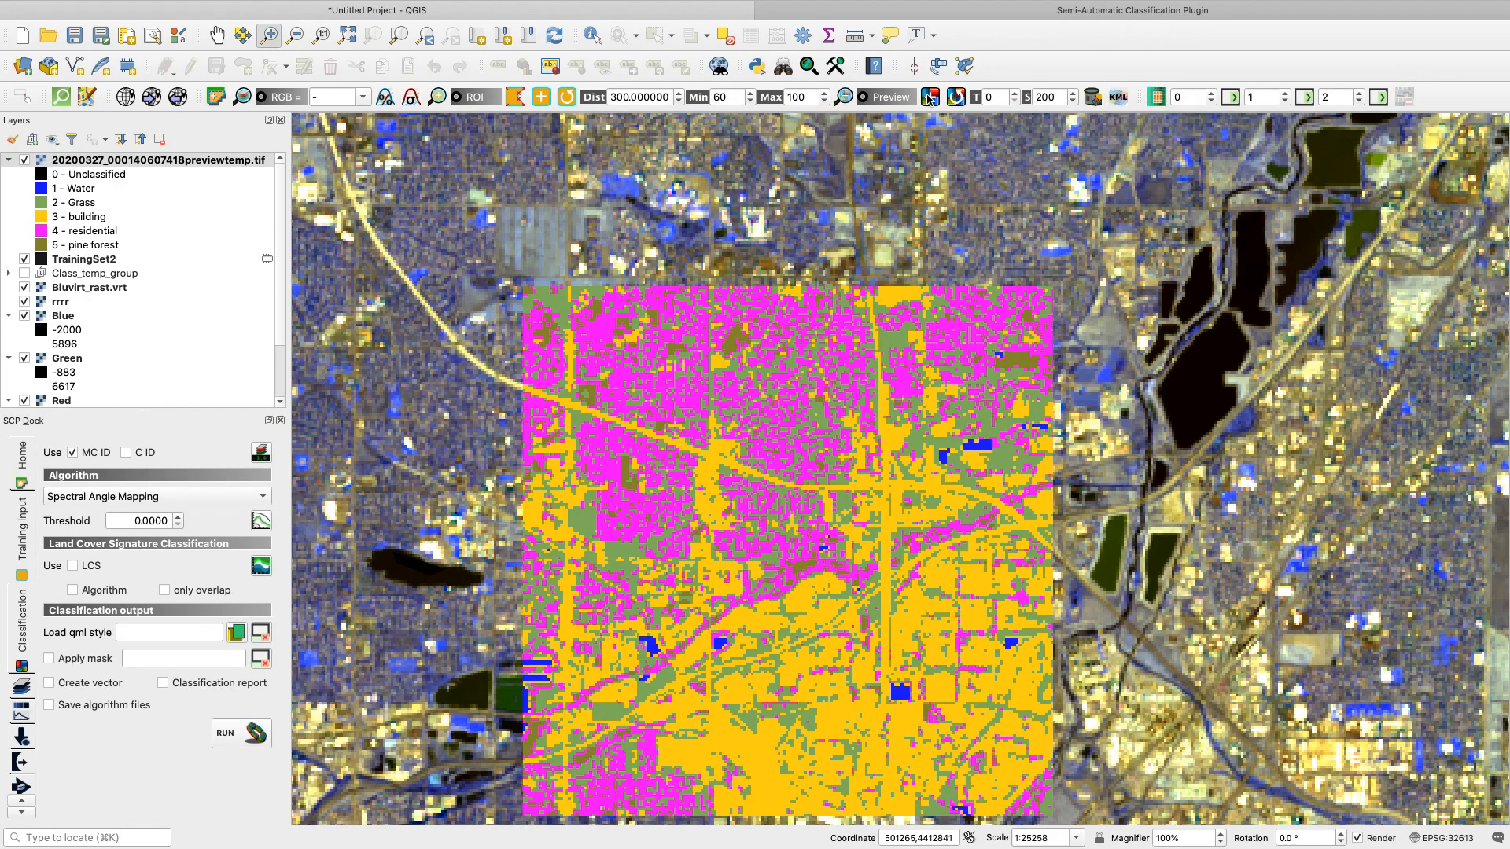
click(928, 97)
click(581, 158)
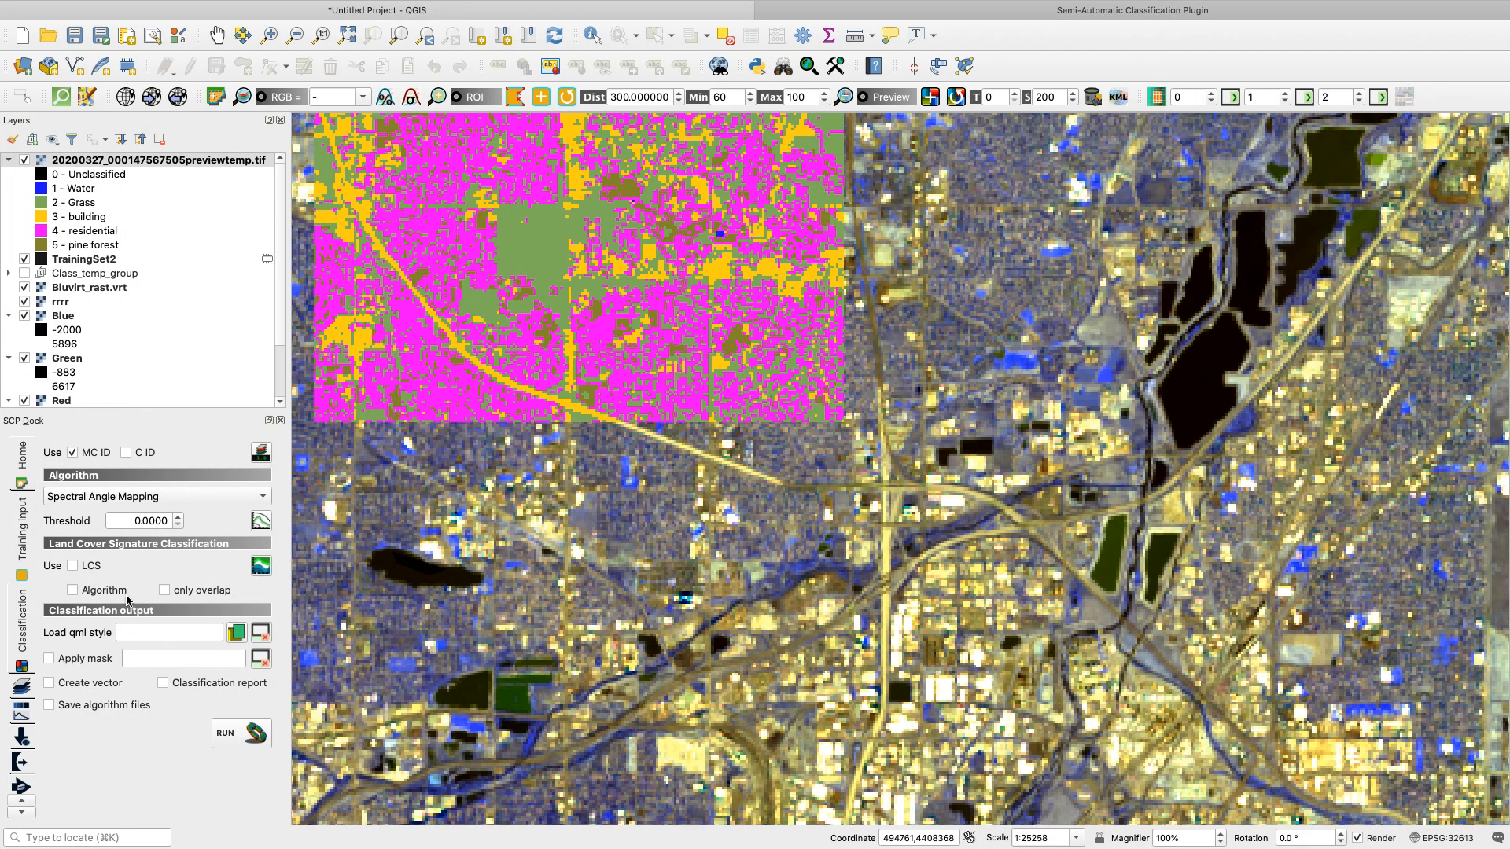
Step: Run the Spectral Angle Mapping classification and save its output as QGISsupervisedClass_SAM in untitled folder 2
click(228, 735)
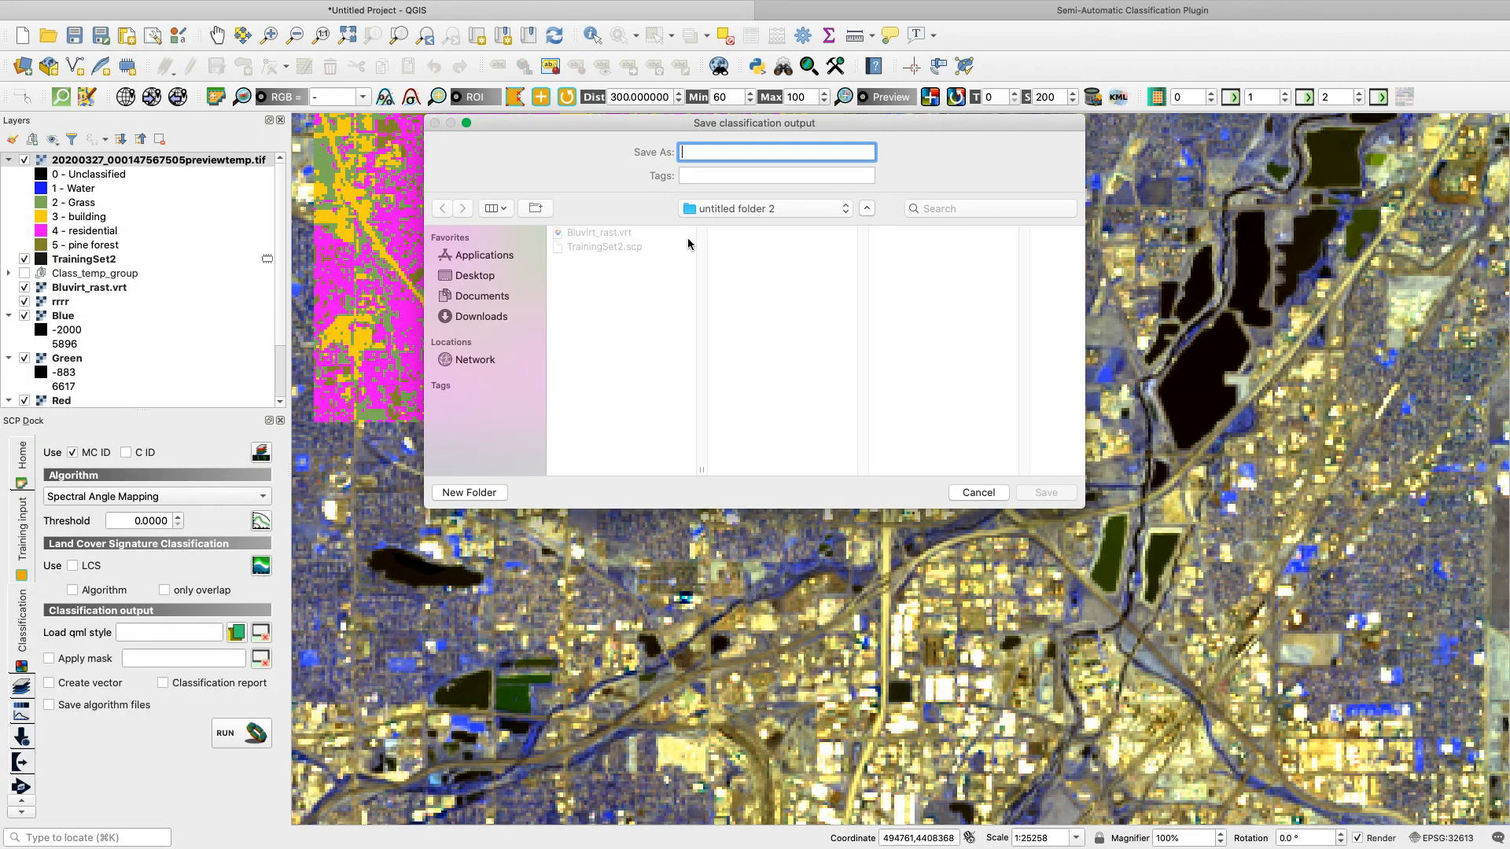
text(QGIS)
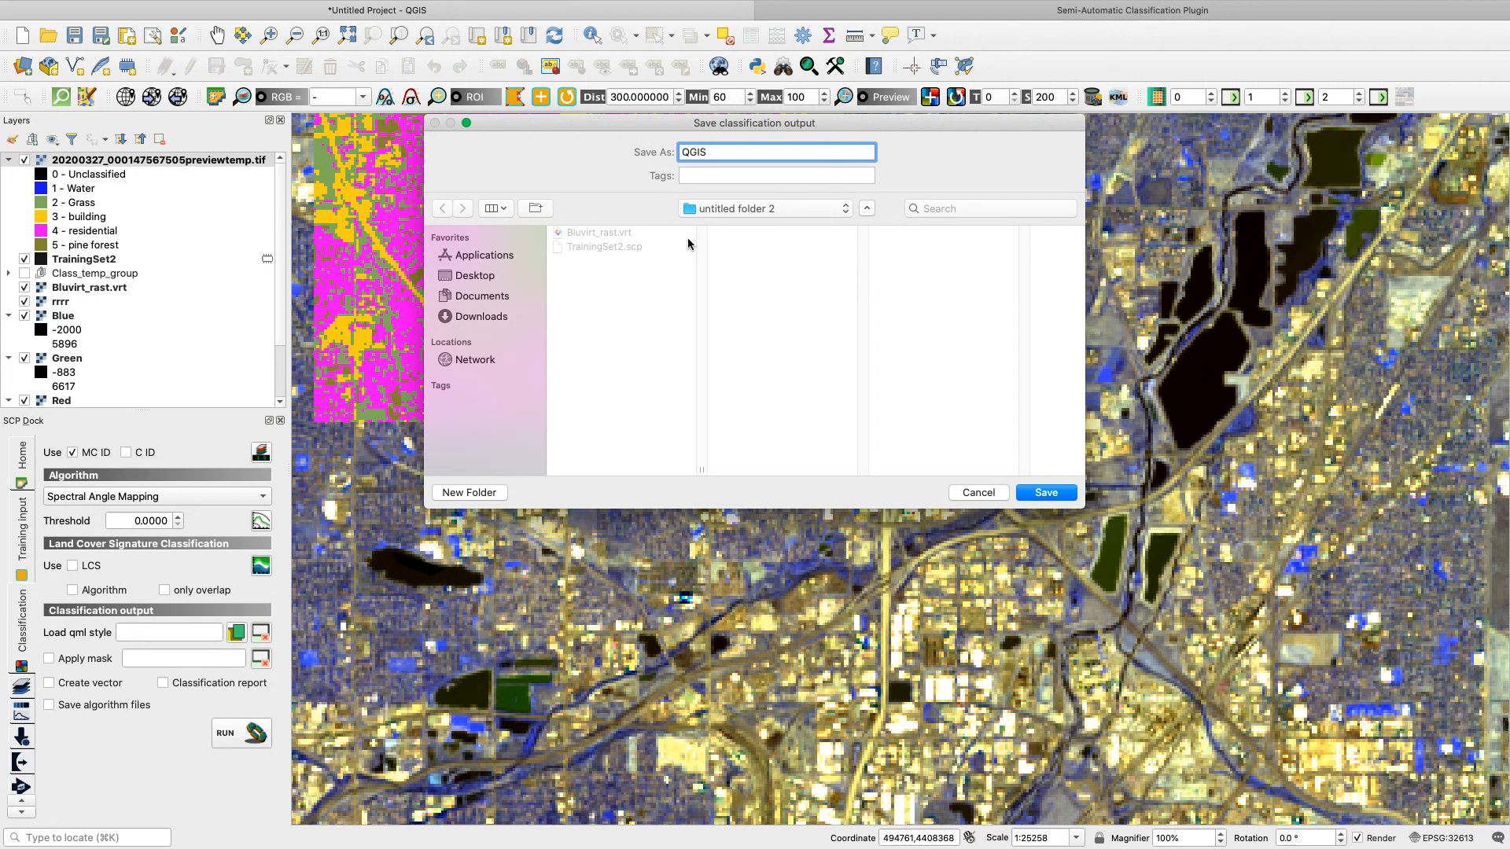
text(supervised)
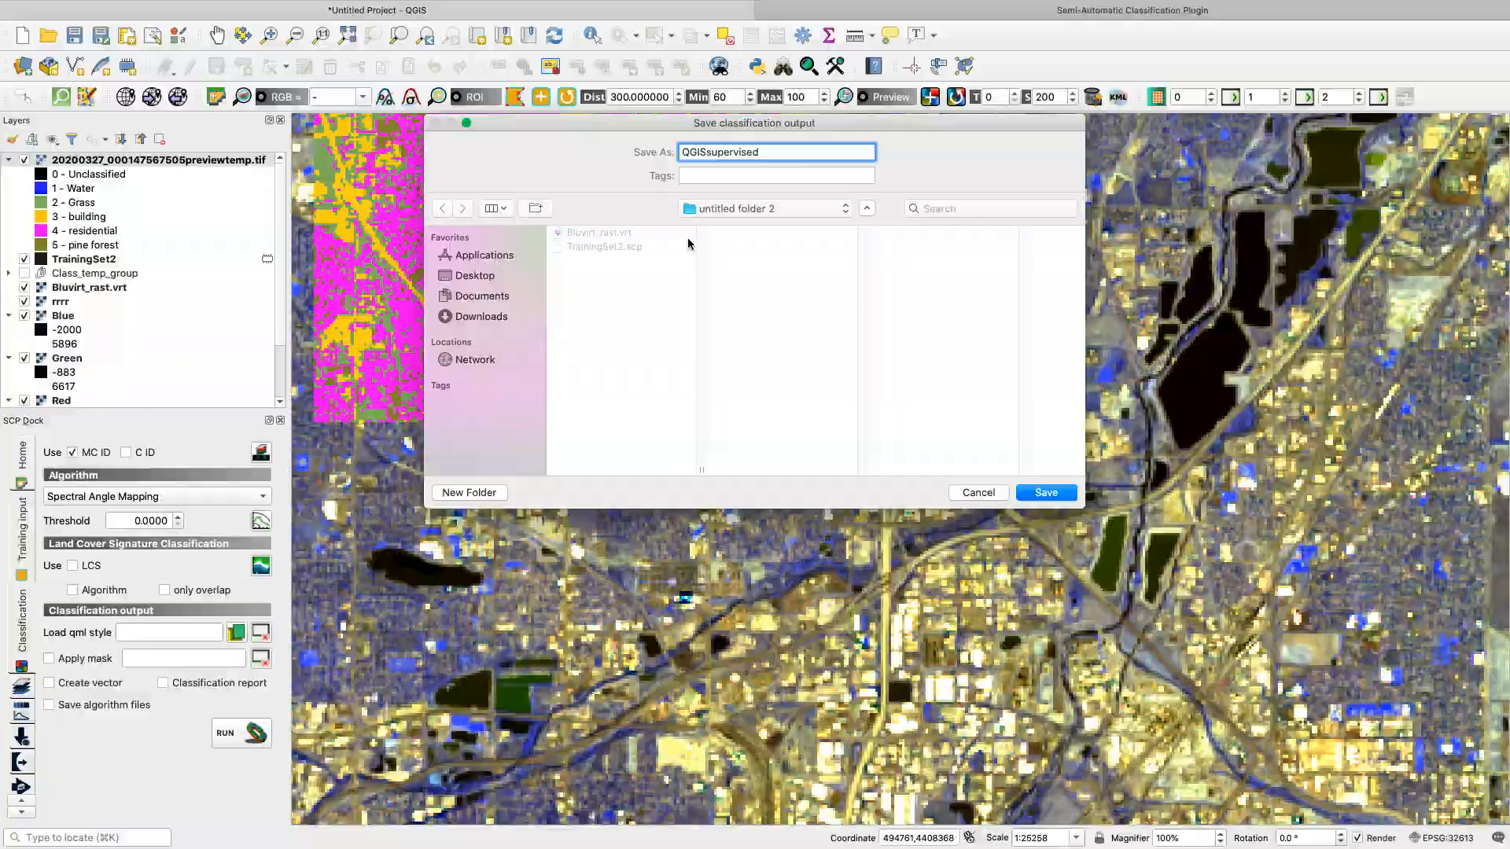
text(sa)
key(BackSpace)
key(BackSpace)
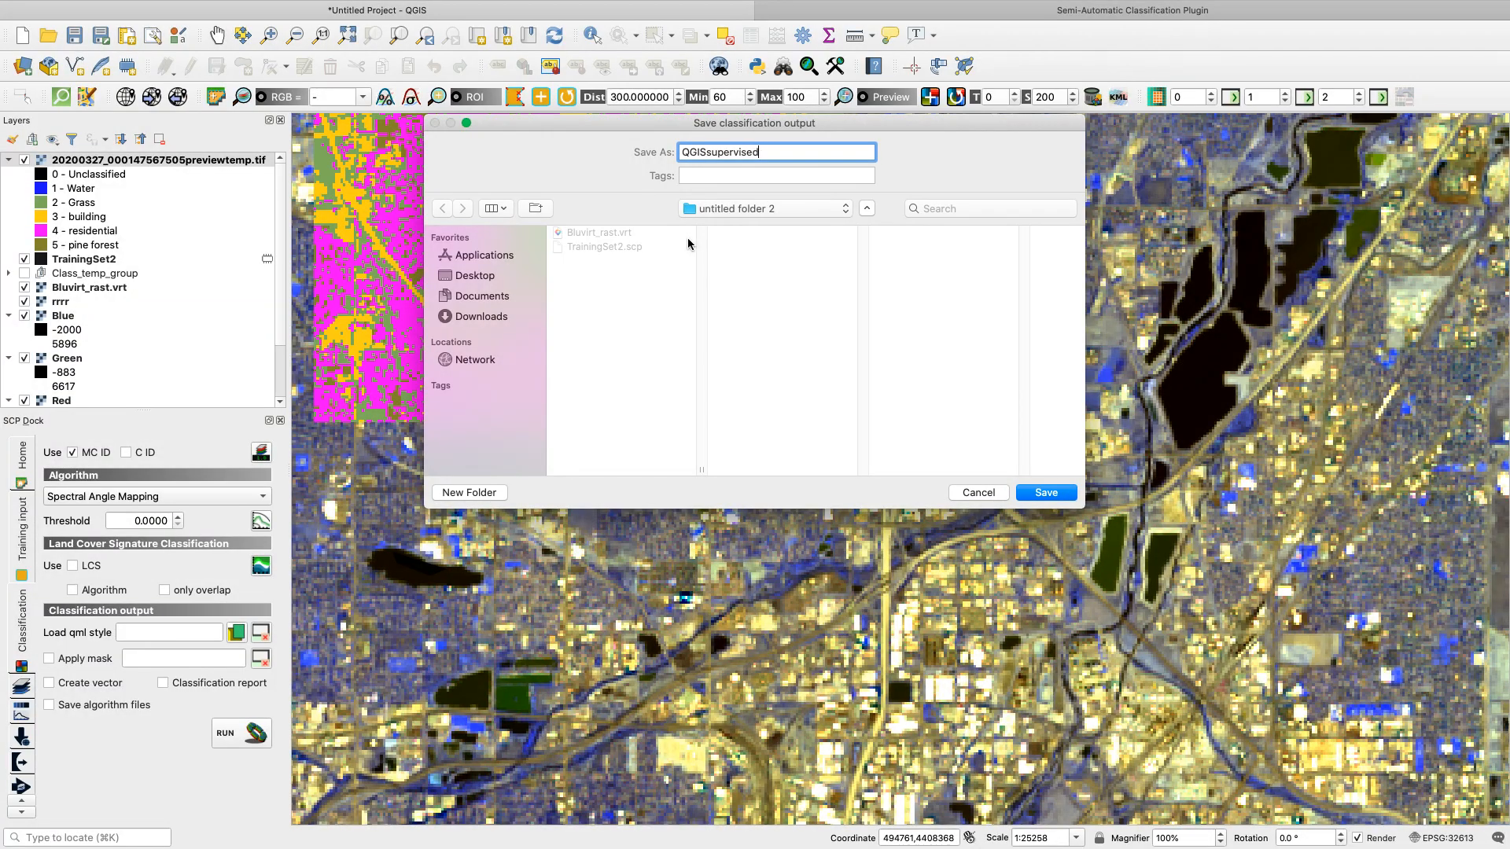
text(L)
text(Class)
text(_SAM)
click(1047, 493)
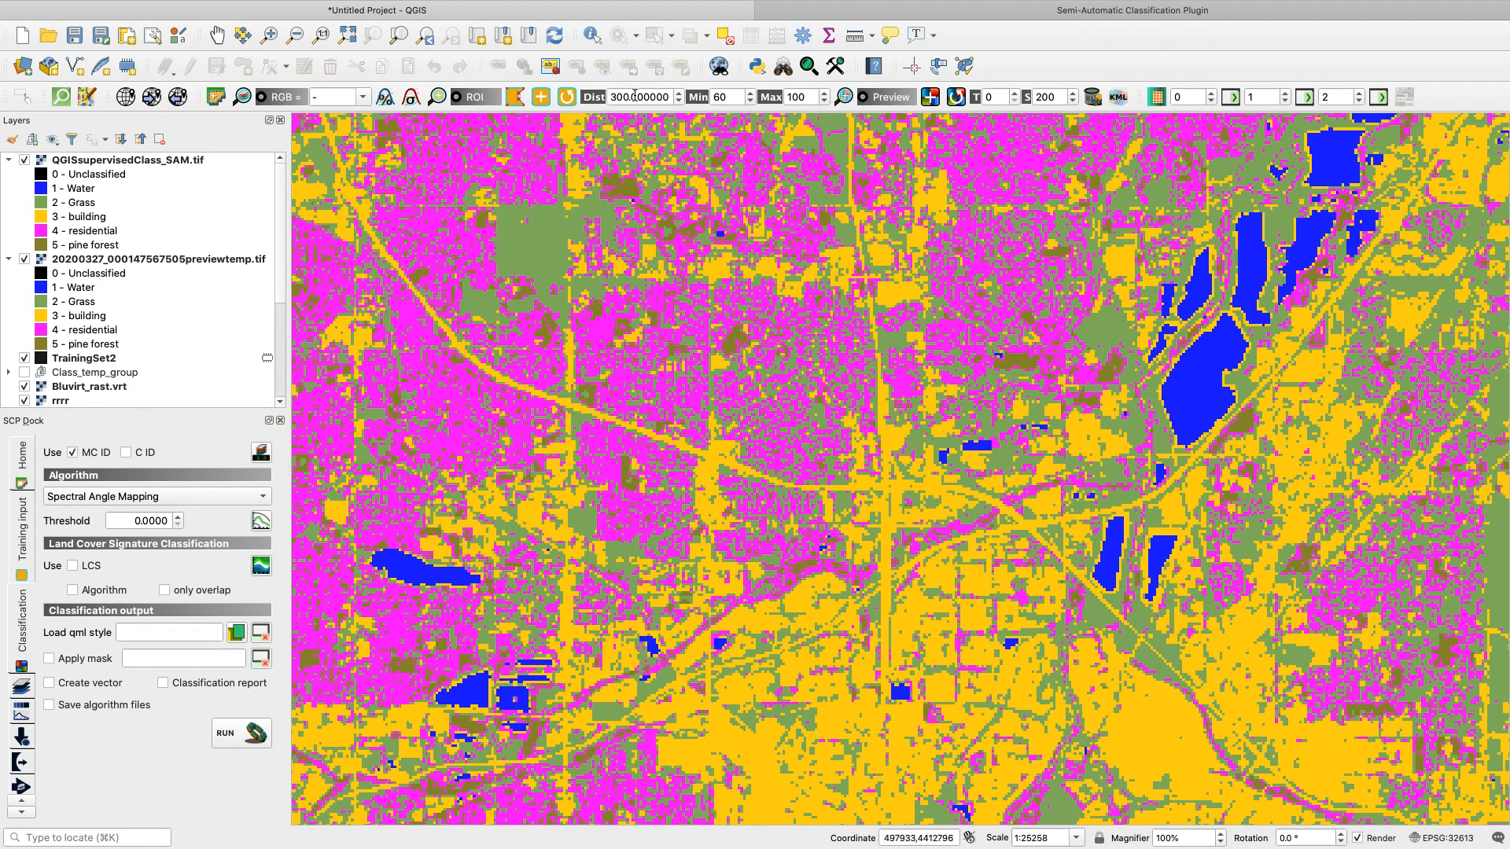
Step: Examine the full extent of the classified raster, and look closer at the classes around its centre
click(295, 35)
click(901, 452)
click(936, 459)
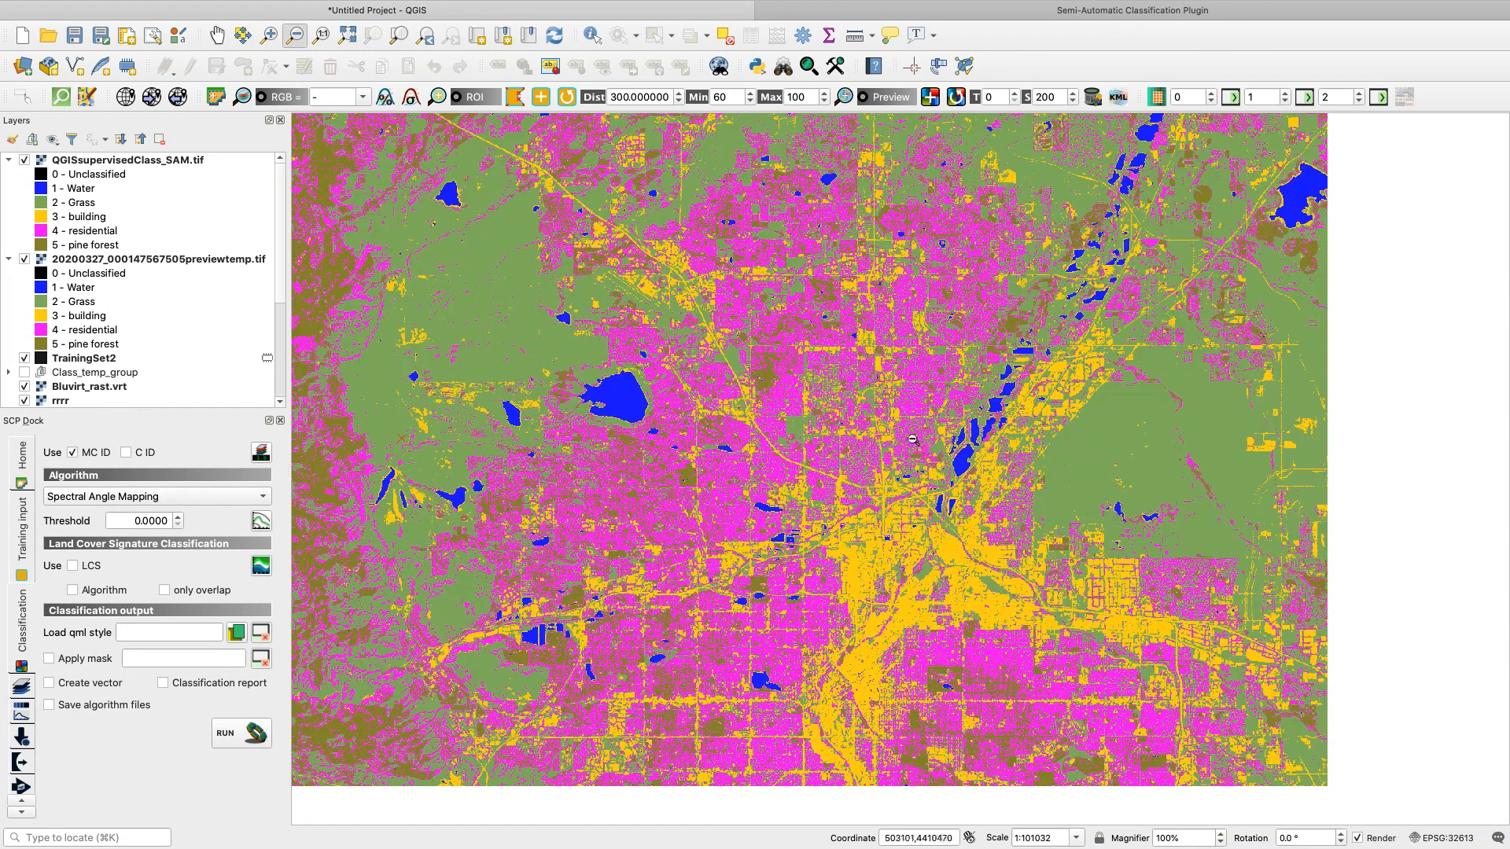
click(881, 399)
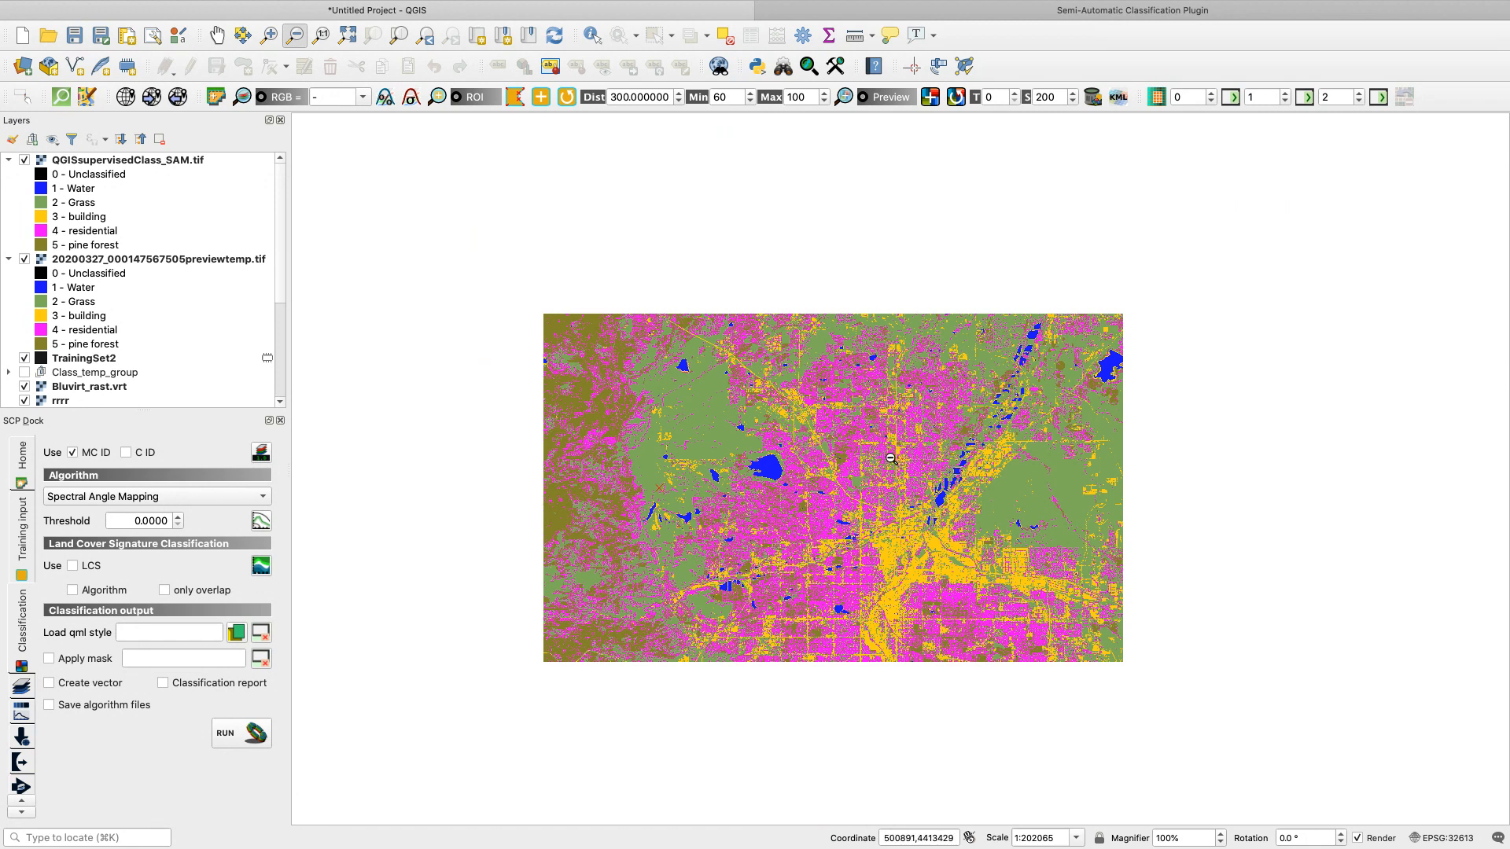
click(268, 40)
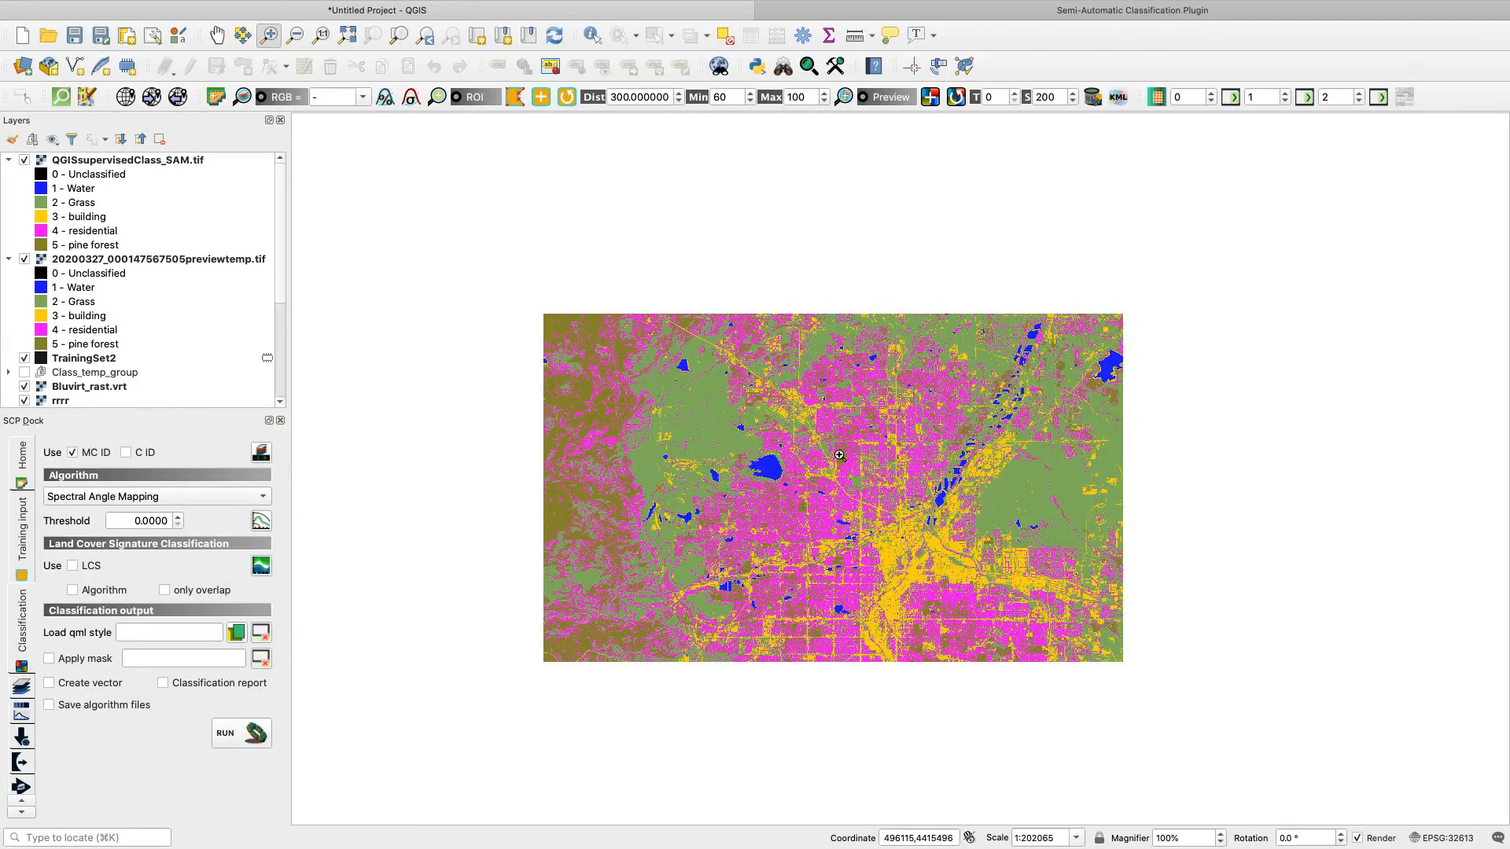
click(891, 488)
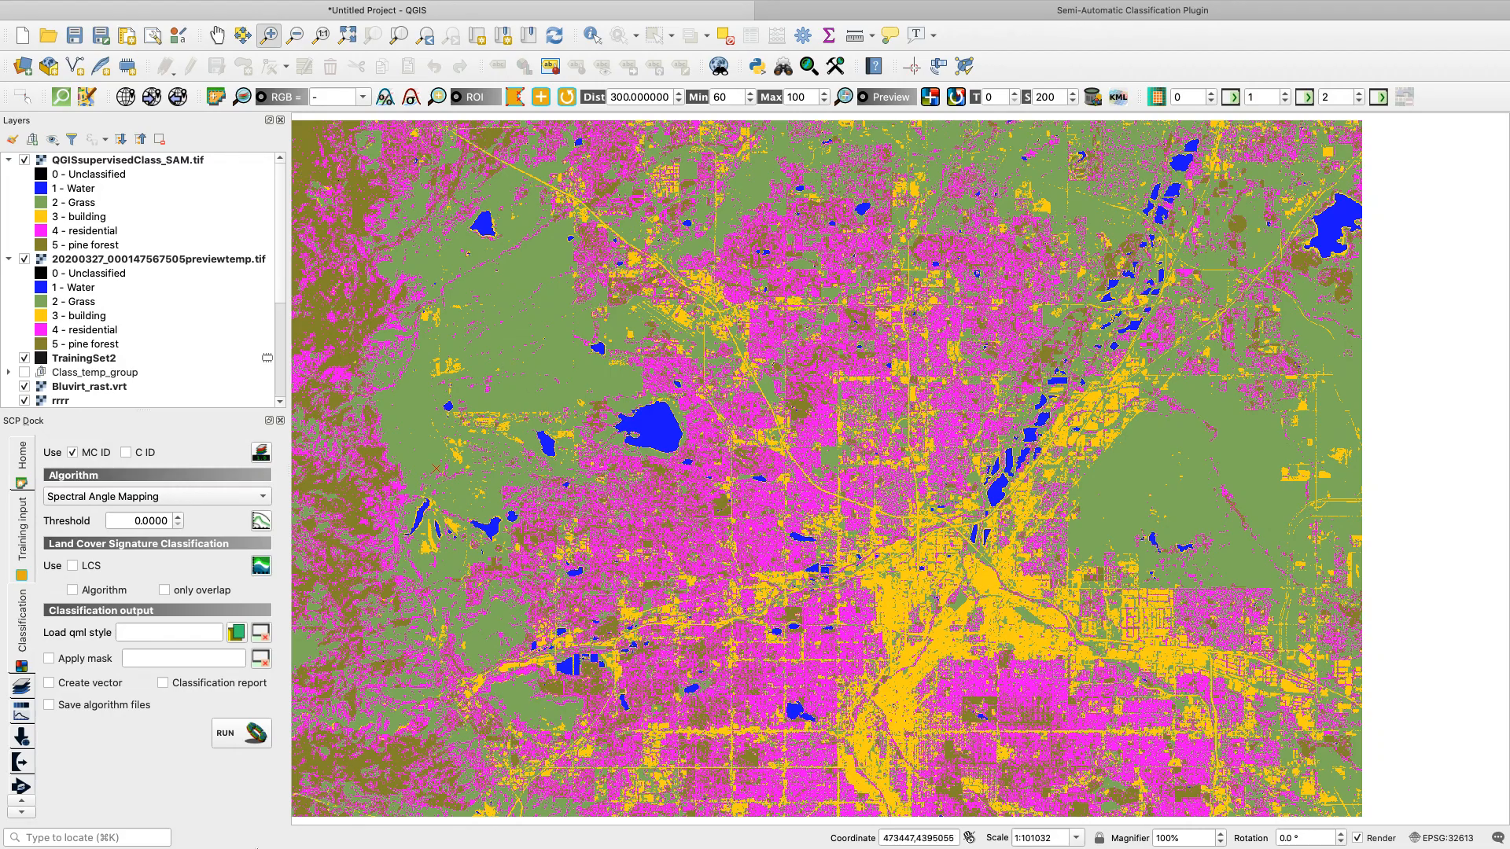
Step: Switch to Finder and look at the saved classification files inside untitled folder 2
click(60, 822)
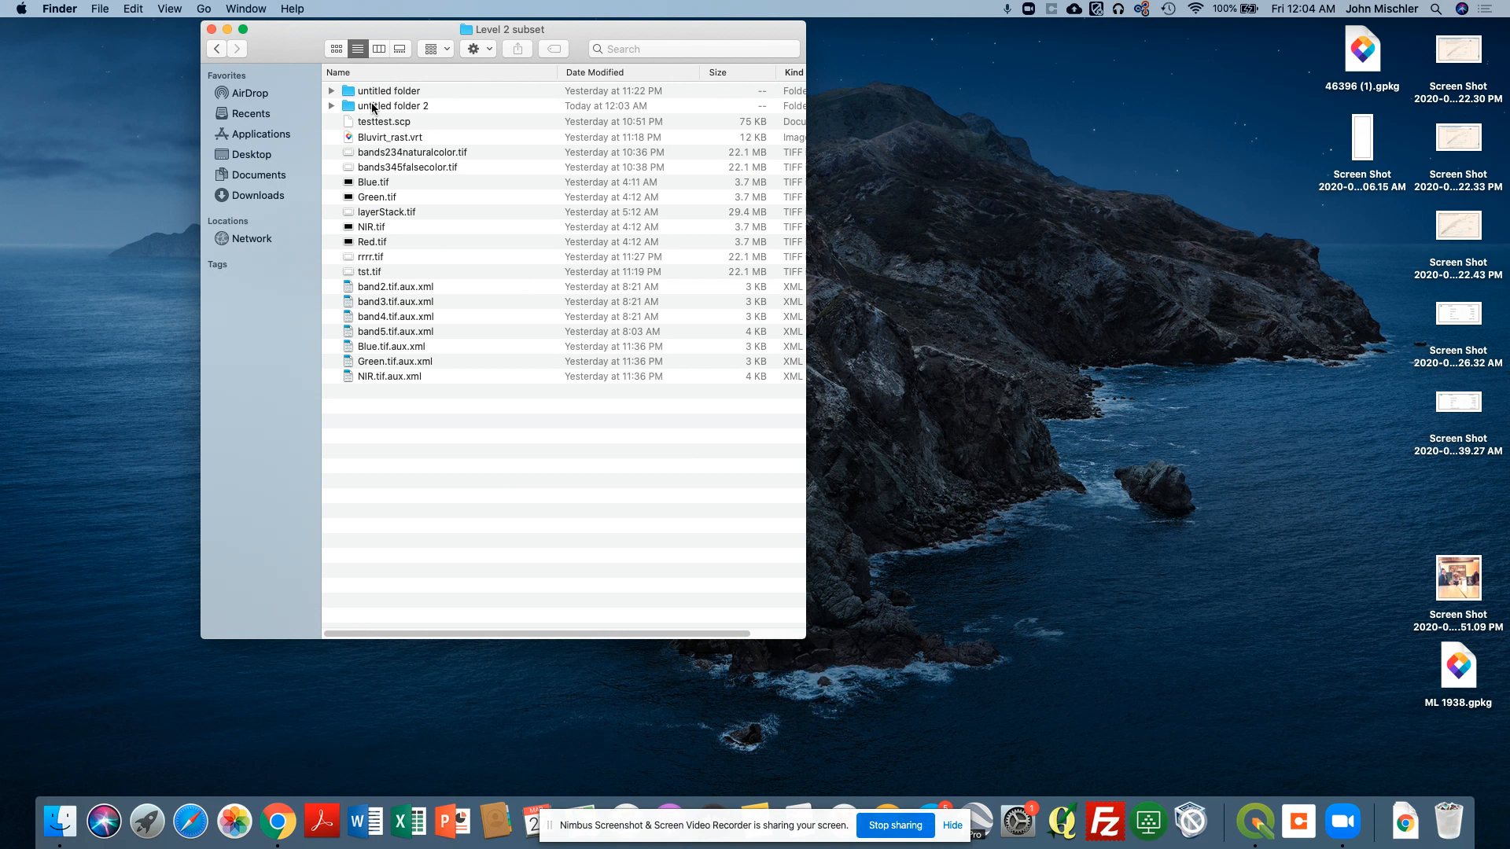
double_click(373, 106)
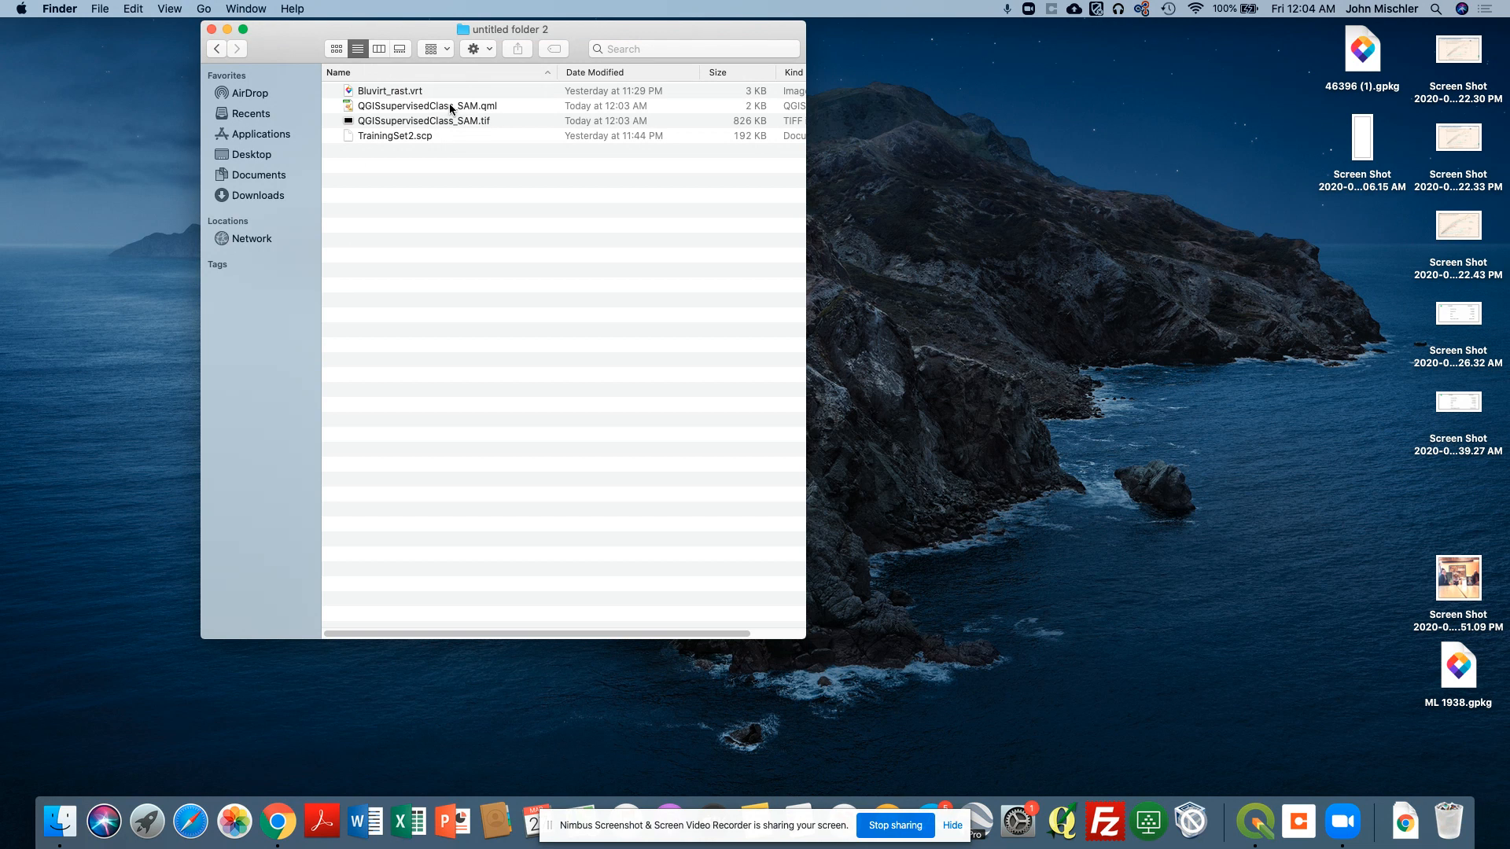
Step: Open the name of untitled folder 2 for editing in the Level 2 subset folder, and switch back to QGIS
click(378, 109)
right_click(378, 108)
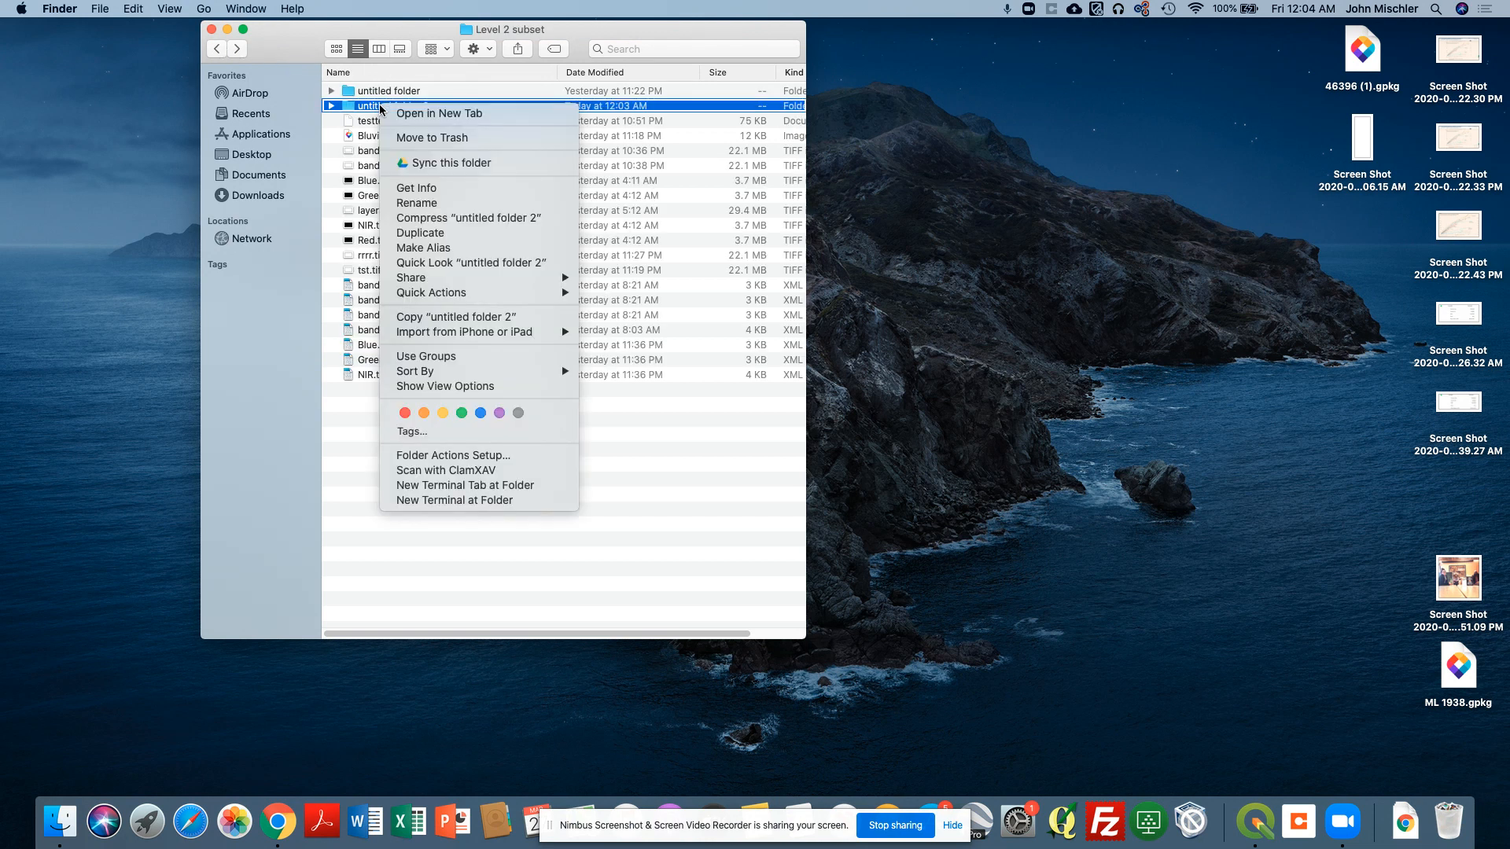
click(453, 203)
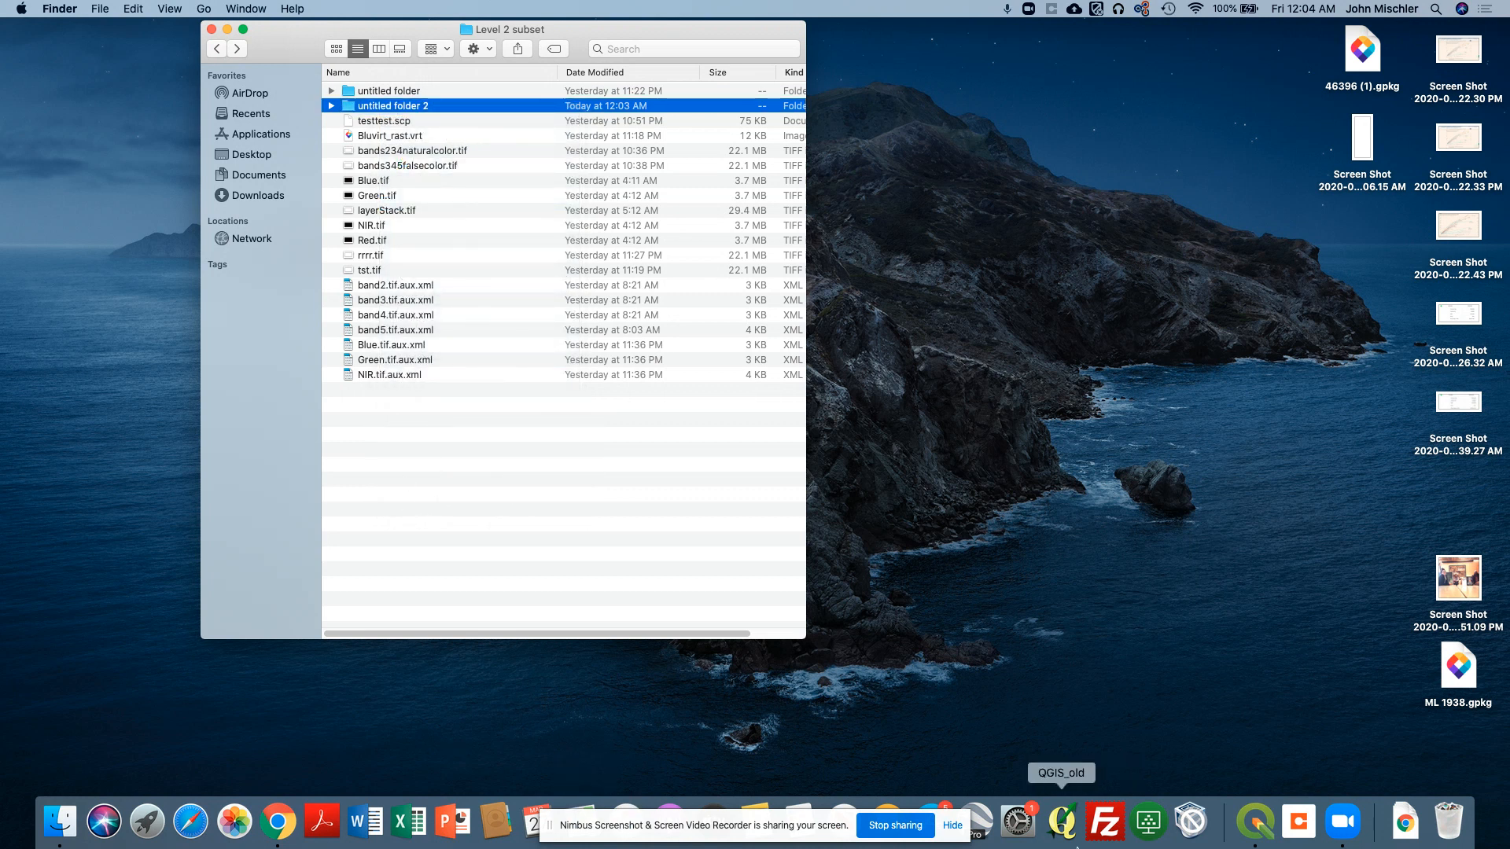
click(1263, 826)
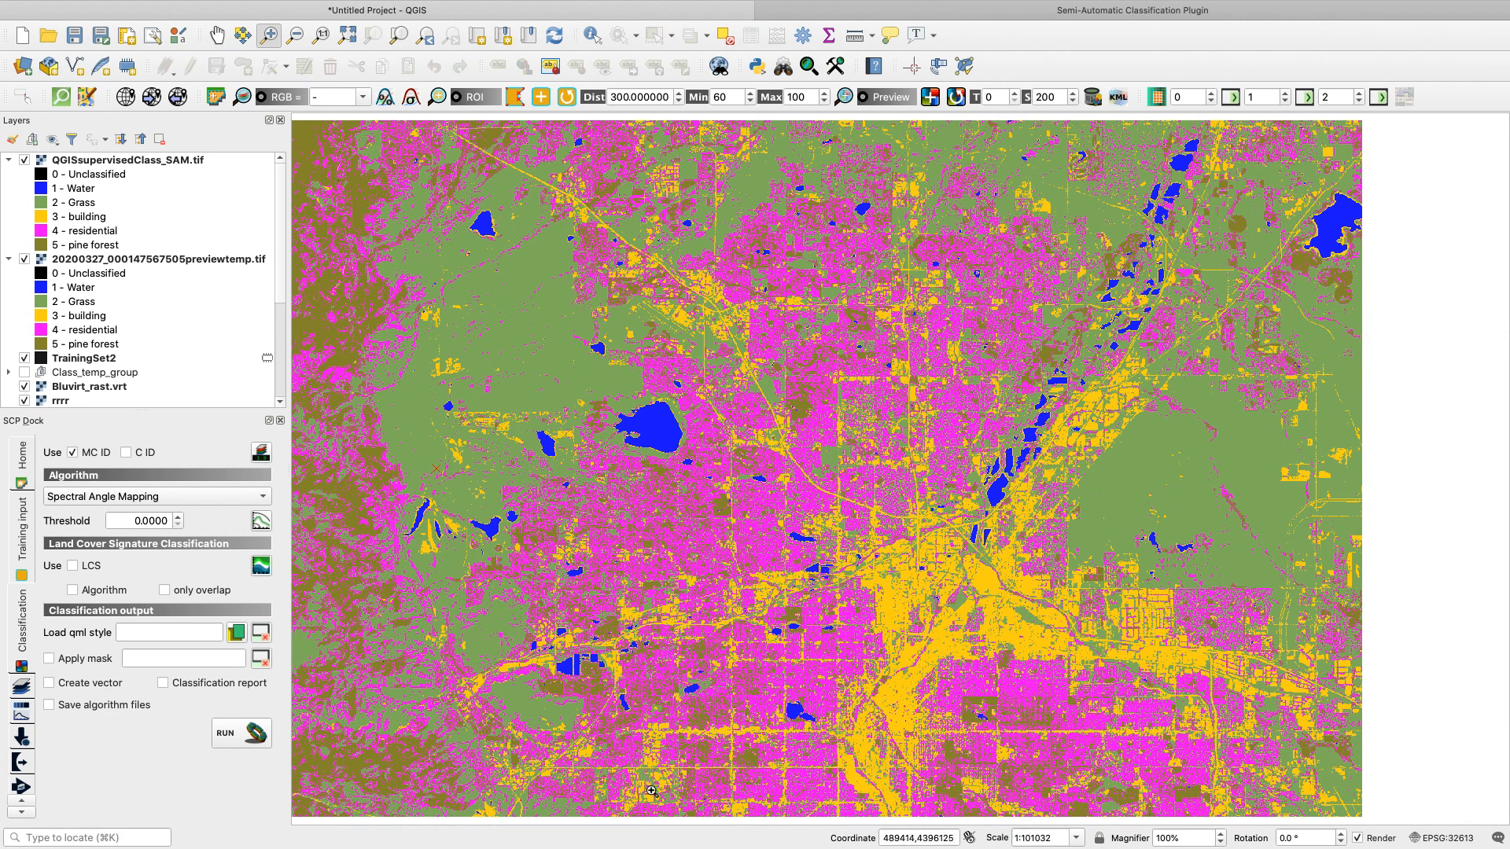
mouse_move(712, 847)
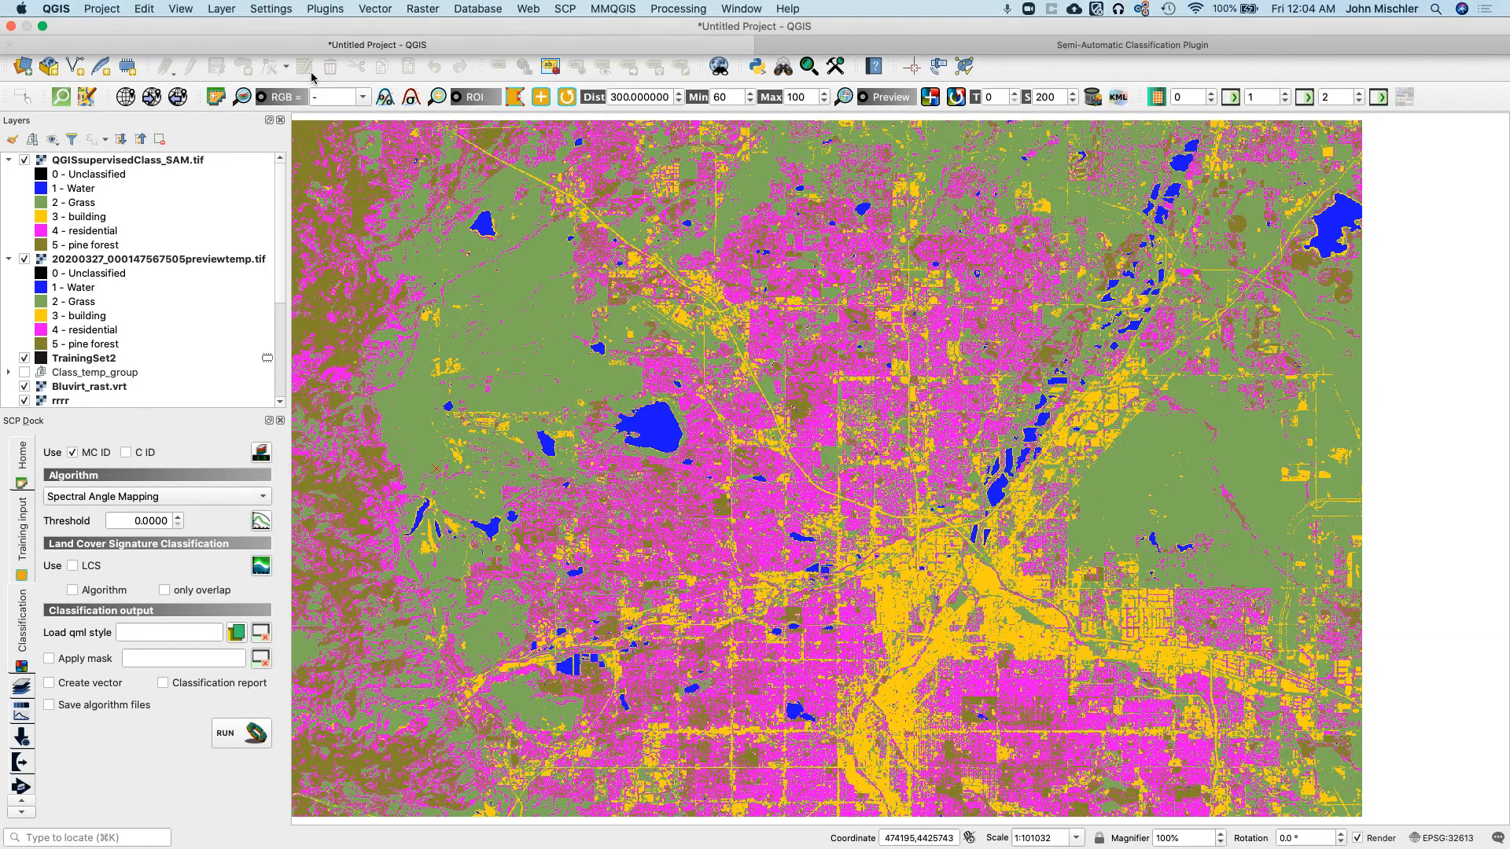
mouse_move(572, 848)
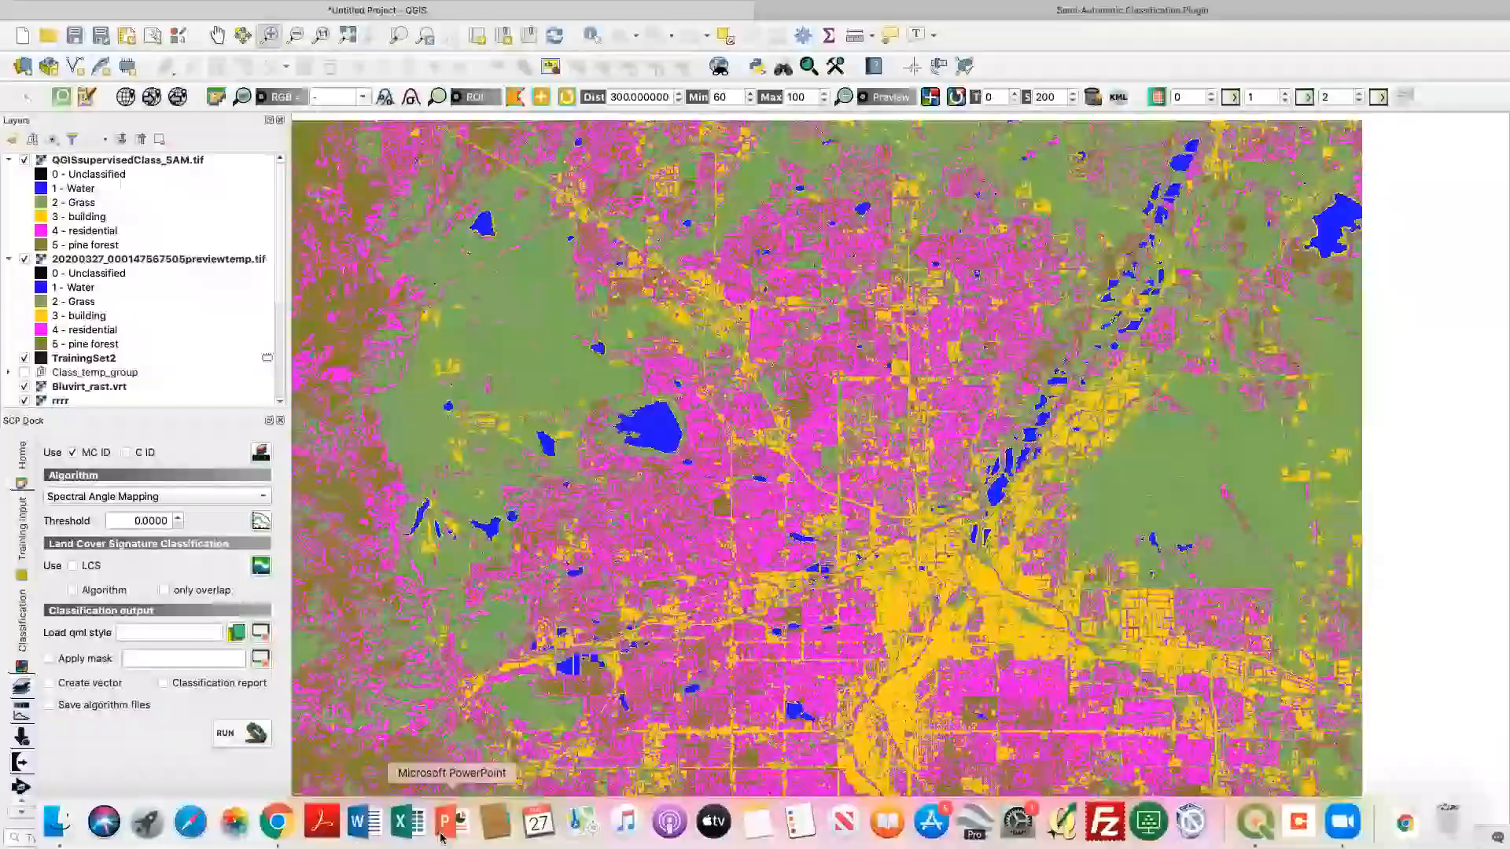
click(277, 821)
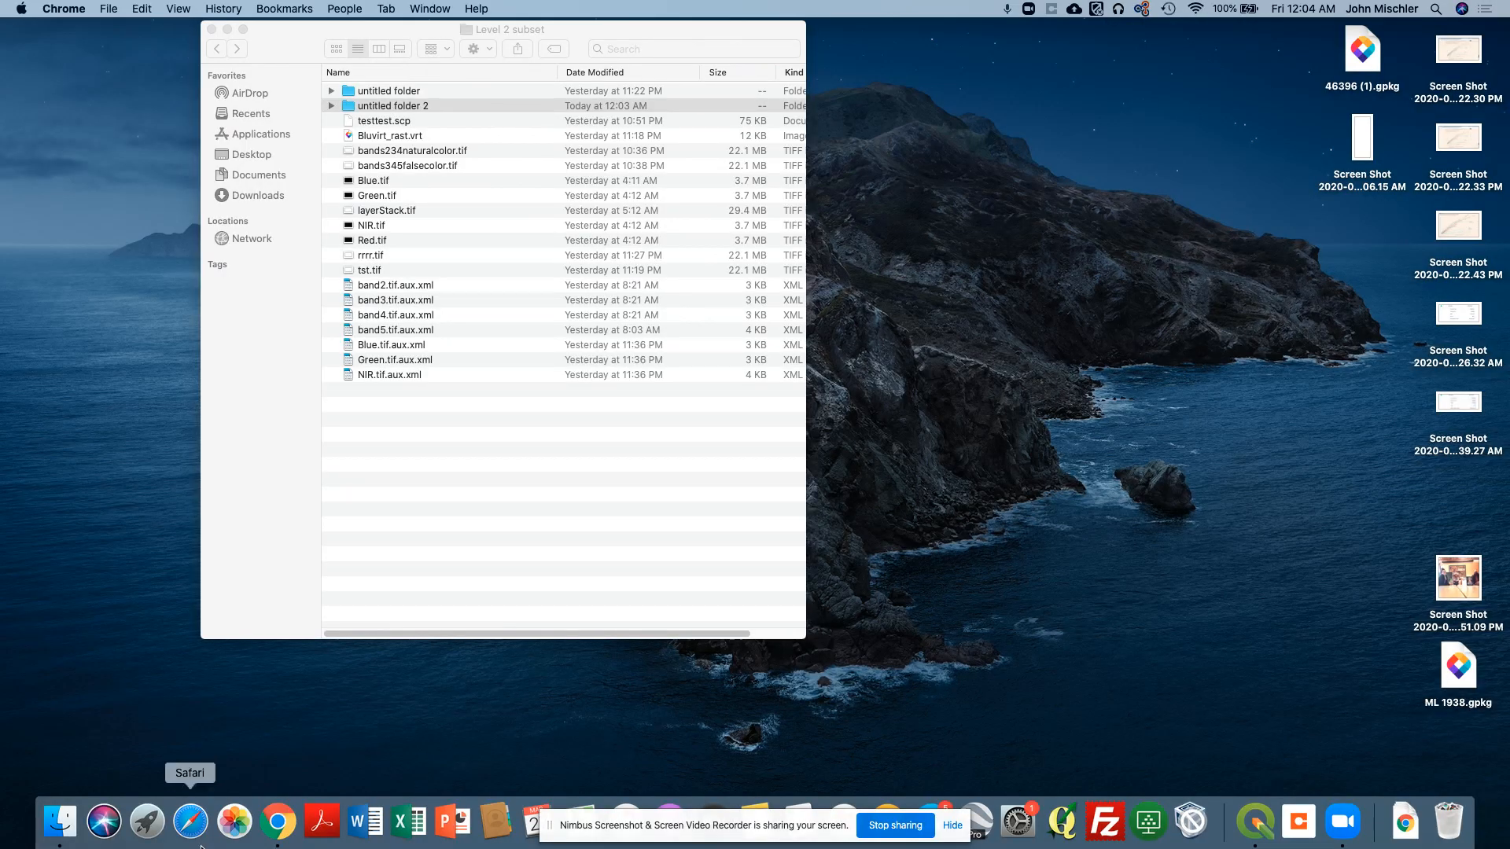
click(272, 825)
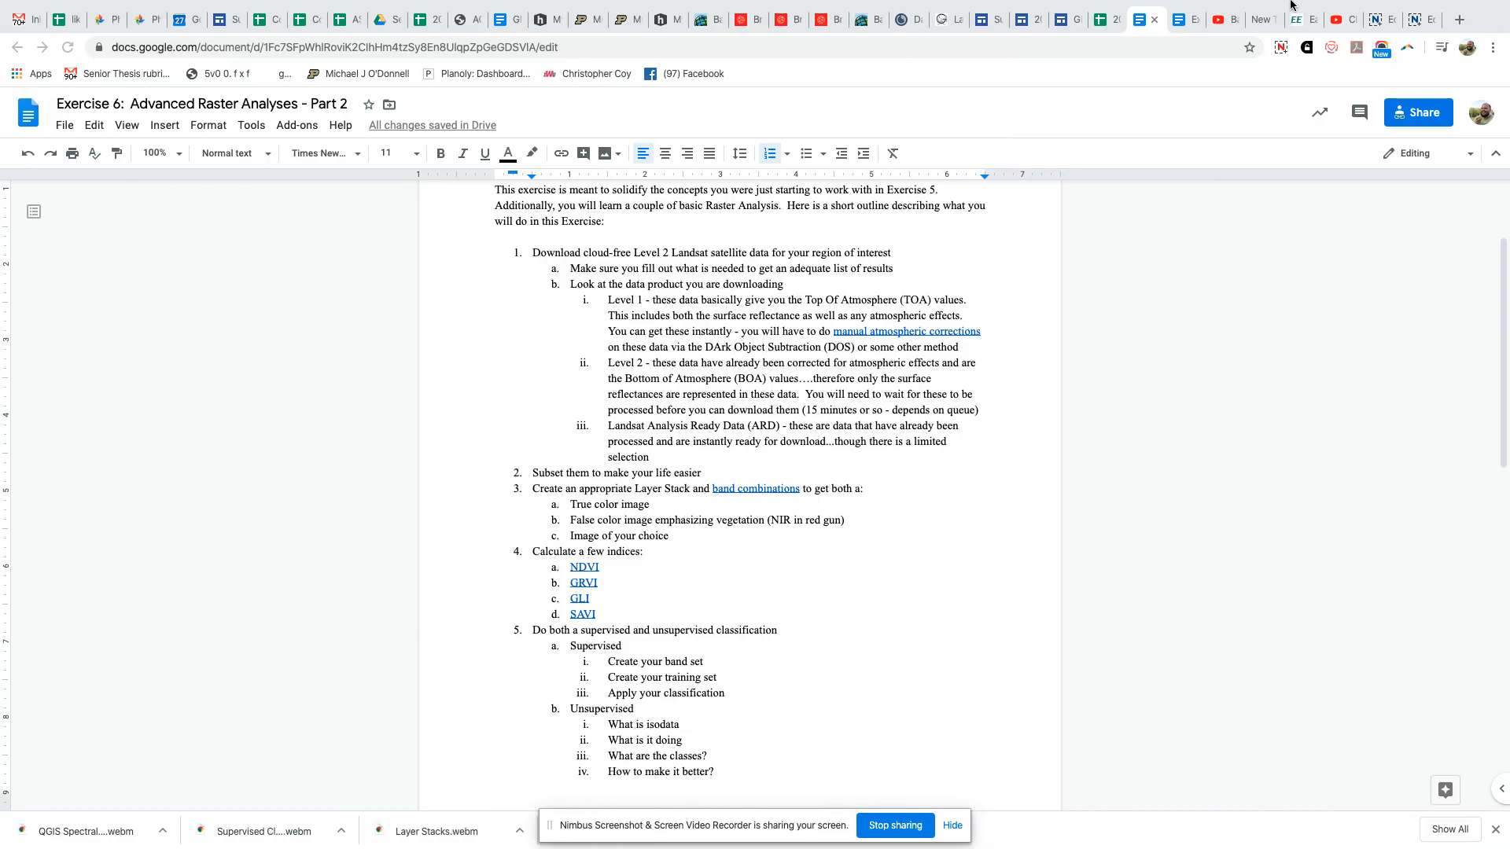
click(1282, 49)
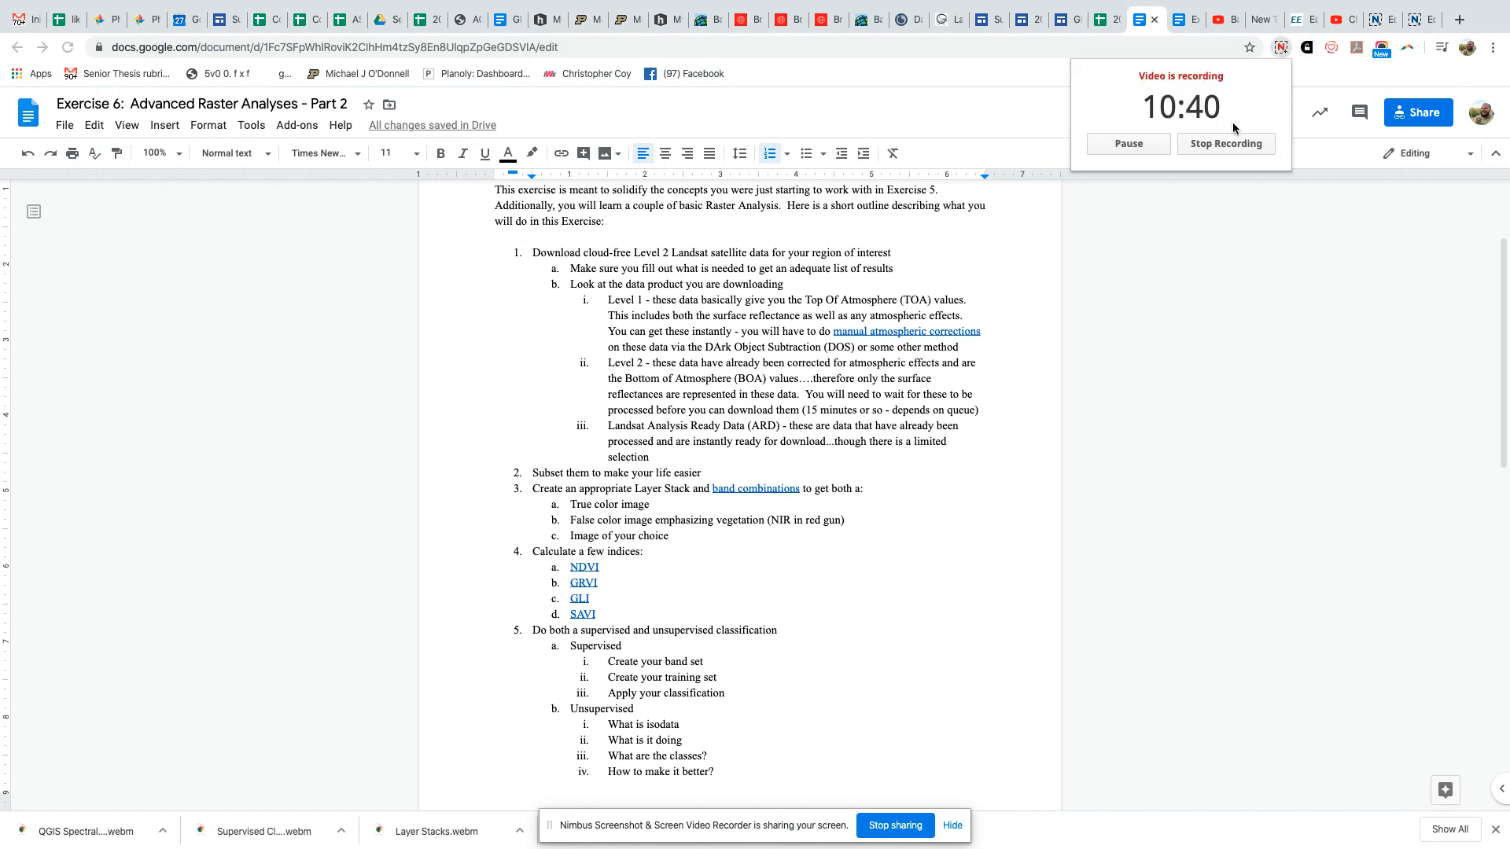